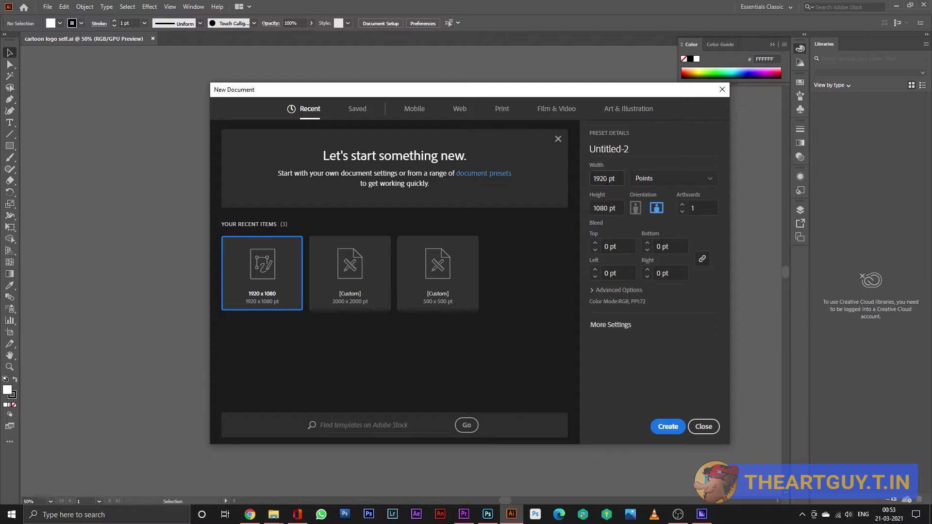
Create a new document from the recent 2000 x 2000 pt custom preset.
{"action": "left_click", "coordinate": [321, 291]}
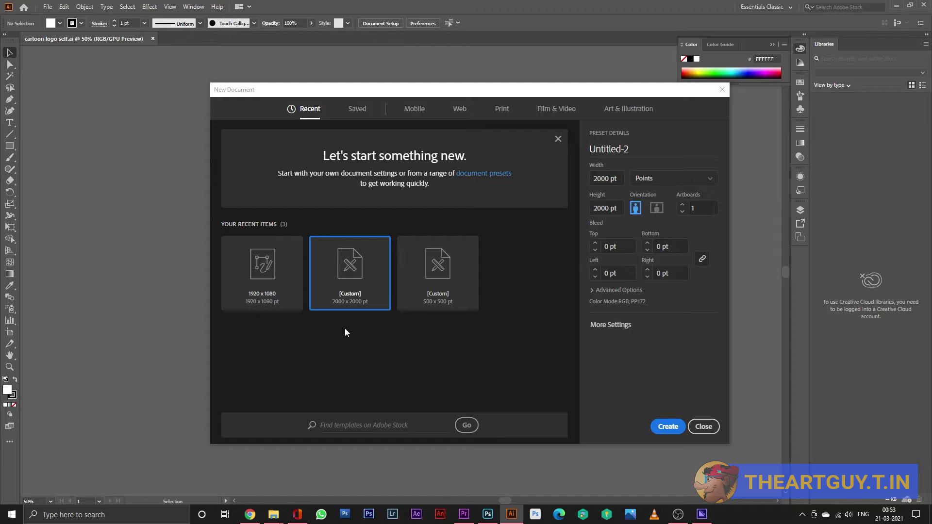
{"action": "left_click", "coordinate": [667, 428]}
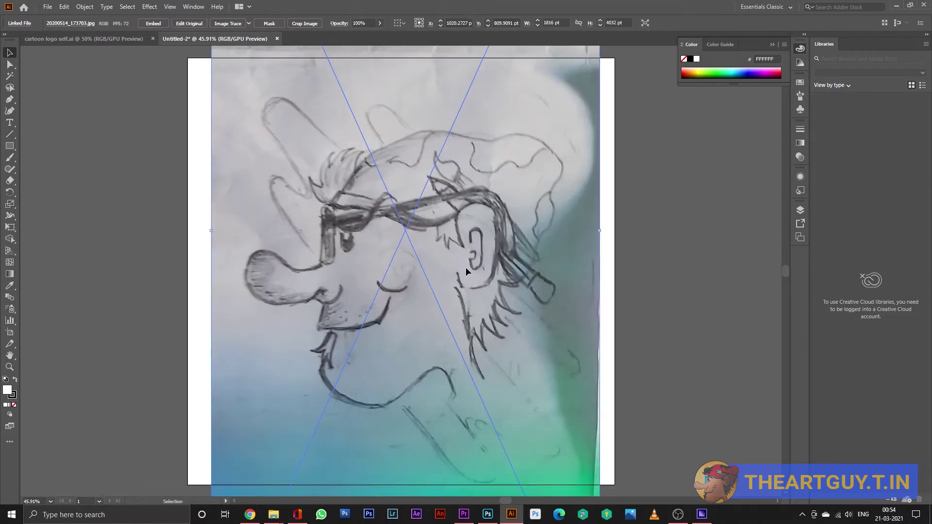
Reposition the placed face sketch horizontally over the artboard and lock its layer, Layer 1.
{"action": "left_click_drag", "start_coordinate": [465, 267], "coordinate": [476, 268]}
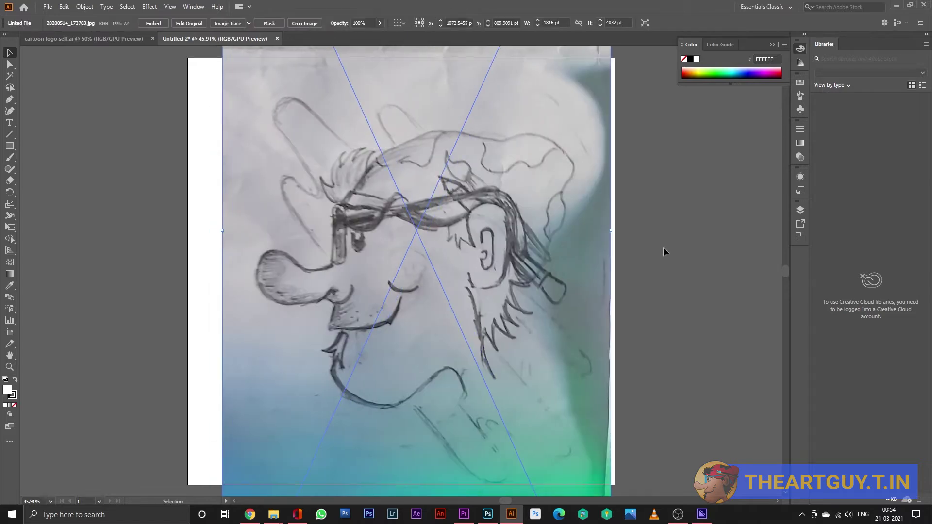
{"action": "left_click", "coordinate": [801, 208]}
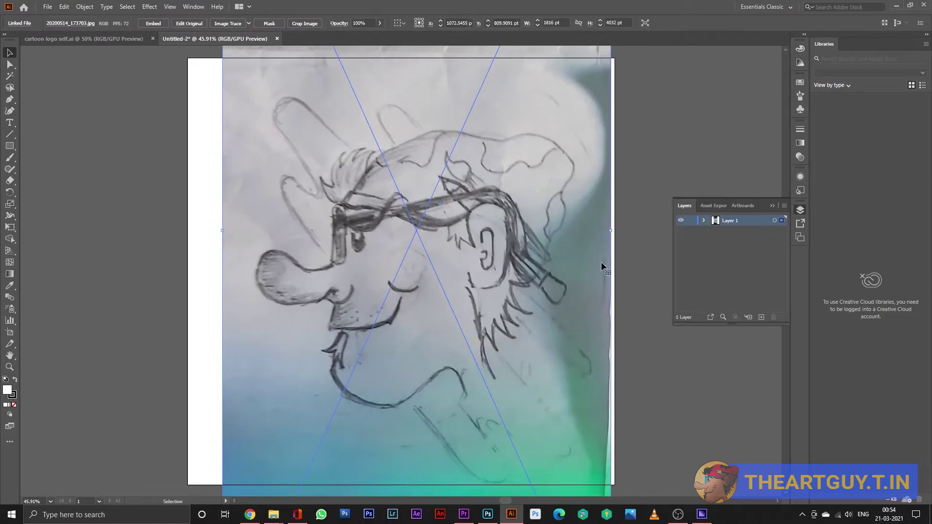
{"action": "left_click_drag", "start_coordinate": [497, 258], "coordinate": [487, 258]}
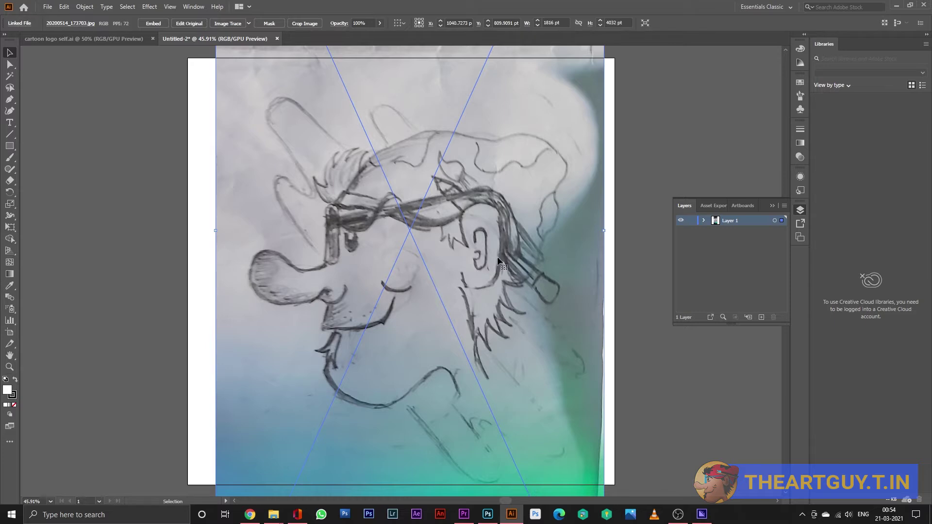
{"action": "left_click", "coordinate": [691, 221]}
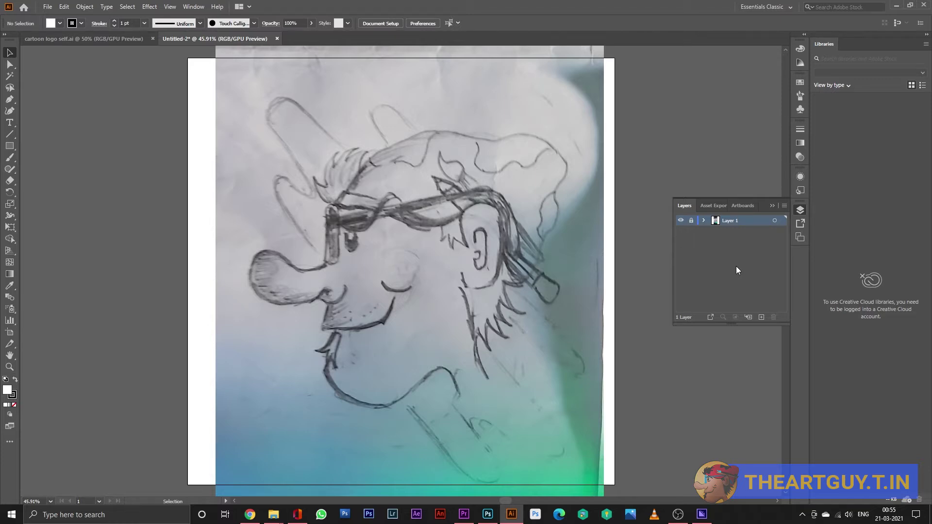
Choose the Pen tool and add a new layer above the locked sketch layer for the tracing.
{"action": "left_click", "coordinate": [9, 99]}
{"action": "left_click", "coordinate": [761, 317]}
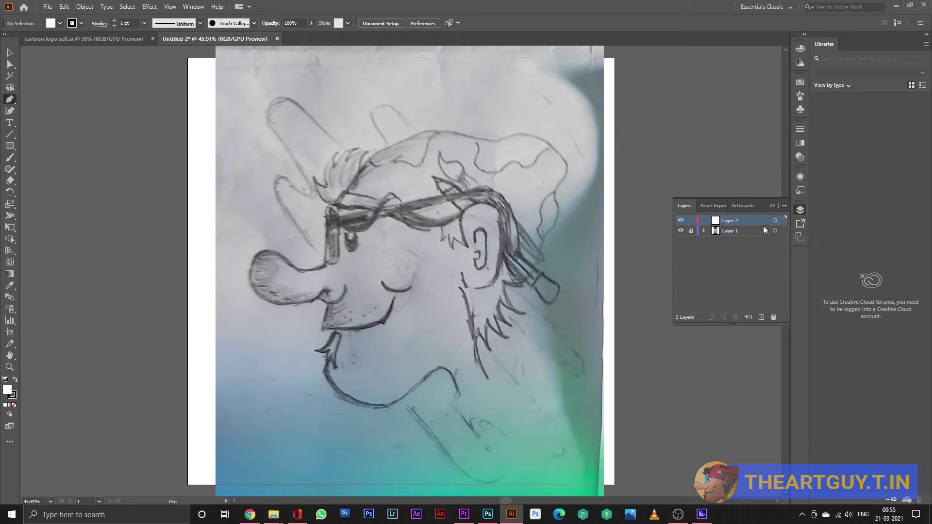
{"action": "left_click", "coordinate": [775, 221]}
{"action": "left_click", "coordinate": [313, 298]}
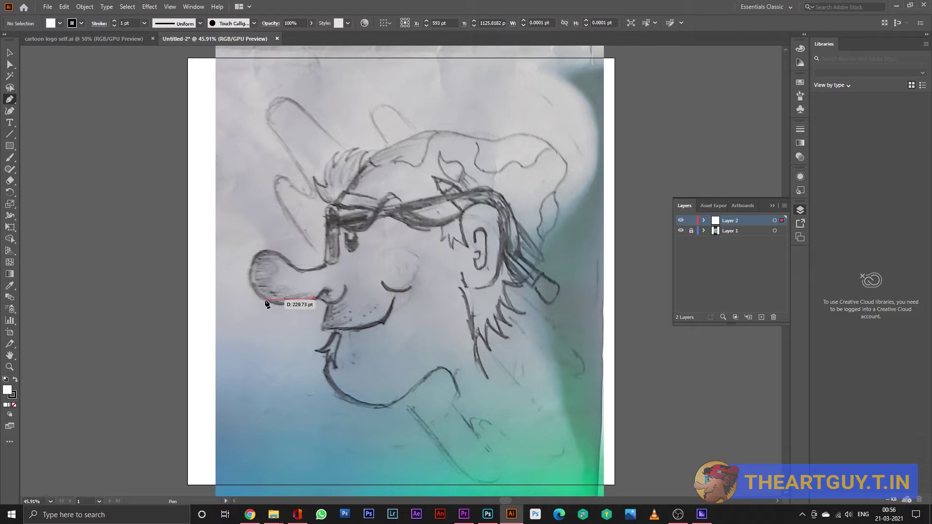
{"action": "left_click", "coordinate": [266, 300]}
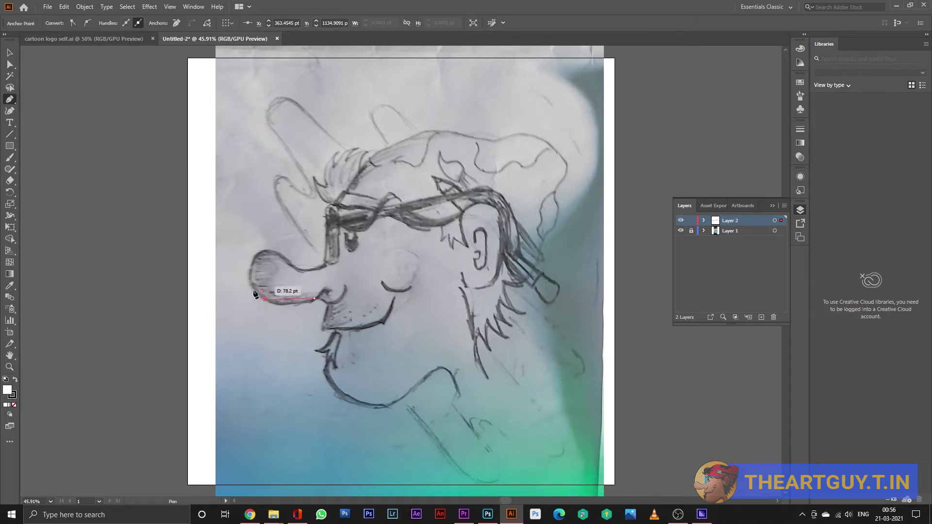
{"action": "left_click_drag", "start_coordinate": [251, 268], "coordinate": [258, 248]}
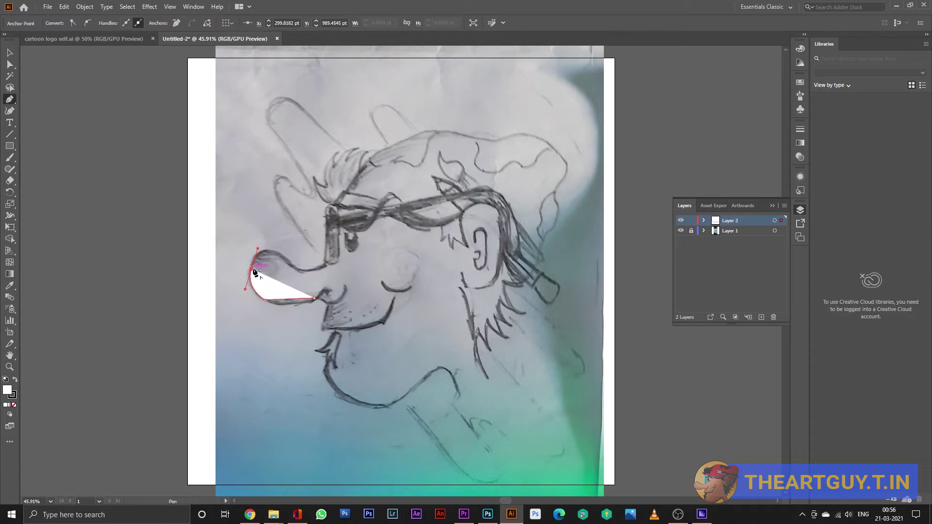
{"action": "left_click", "coordinate": [252, 269]}
{"action": "key", "text": "ctrl"}
{"action": "key", "text": "ctrl+z"}
{"action": "key", "text": "ctrl+z"}
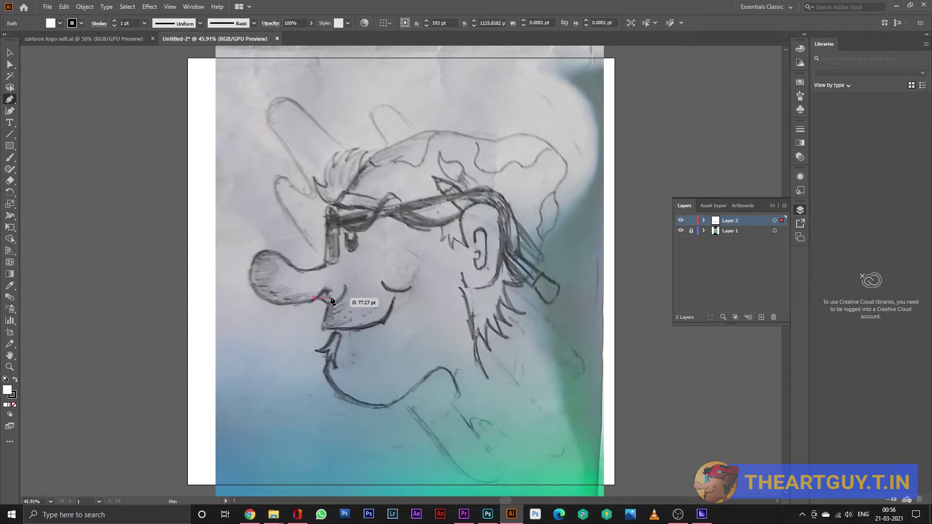
{"action": "key", "text": "ctrl+z"}
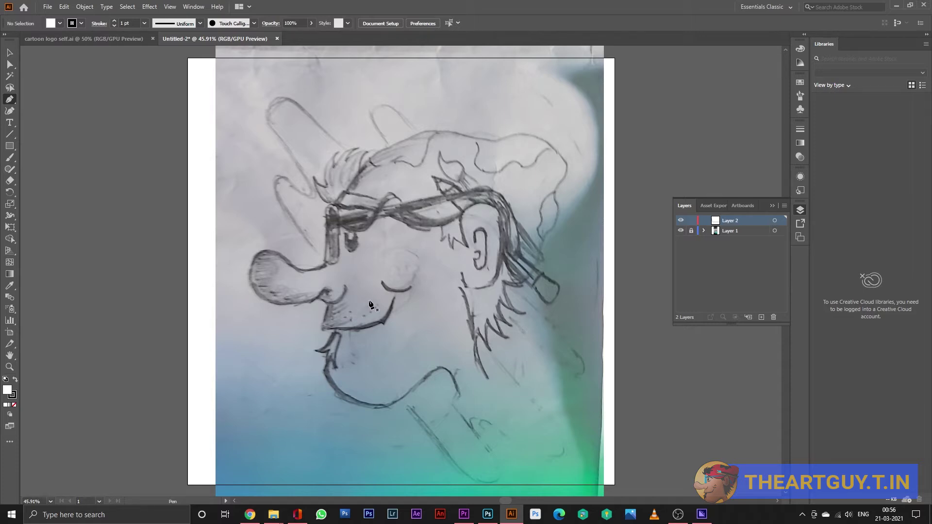
Set the fill to none and trace the sketched nose around to its bridge with Pen tool curves.
{"action": "left_click", "coordinate": [16, 407]}
{"action": "scroll", "coordinate": [317, 304], "scroll_direction": "up", "scroll_amount": 6}
{"action": "scroll", "coordinate": [298, 296], "scroll_direction": "down", "scroll_amount": 4}
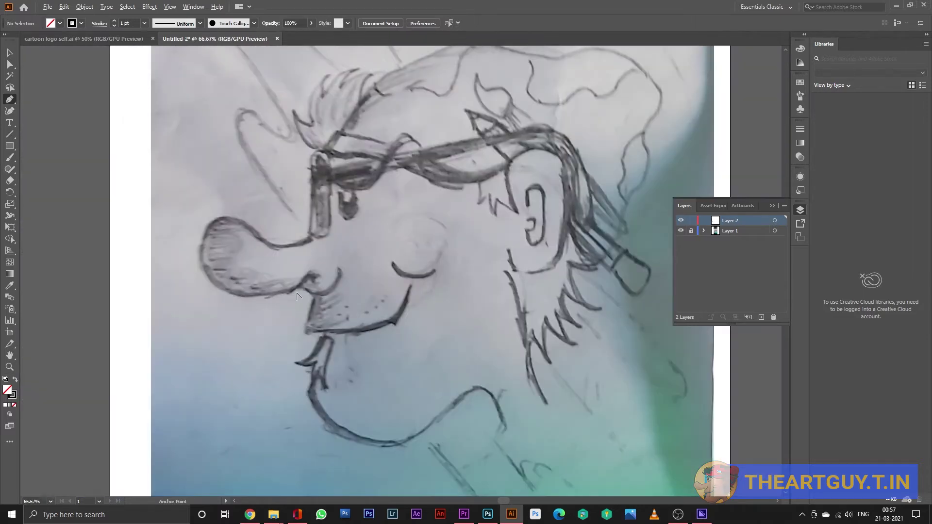
{"action": "scroll", "coordinate": [298, 296], "scroll_direction": "down", "scroll_amount": 1}
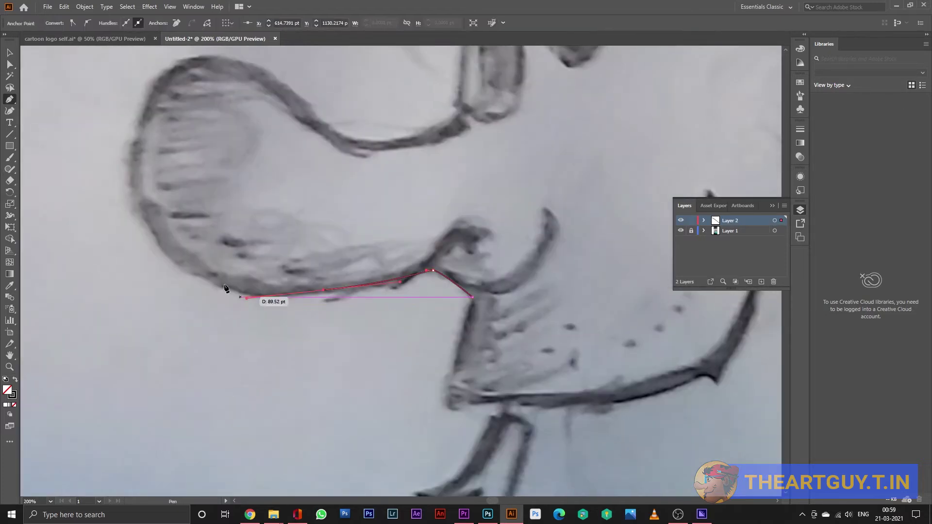
{"action": "left_click_drag", "start_coordinate": [225, 359], "coordinate": [206, 275]}
{"action": "left_click_drag", "start_coordinate": [278, 215], "coordinate": [321, 196]}
{"action": "left_click_drag", "start_coordinate": [427, 293], "coordinate": [469, 313]}
{"action": "left_click", "coordinate": [550, 274]}
Continue the face outline from below the ear down the back edge of the neck.
{"action": "scroll", "coordinate": [486, 311], "scroll_direction": "down", "scroll_amount": 4}
{"action": "scroll", "coordinate": [504, 255], "scroll_direction": "up", "scroll_amount": 4}
{"action": "scroll", "coordinate": [504, 256], "scroll_direction": "right", "scroll_amount": 5}
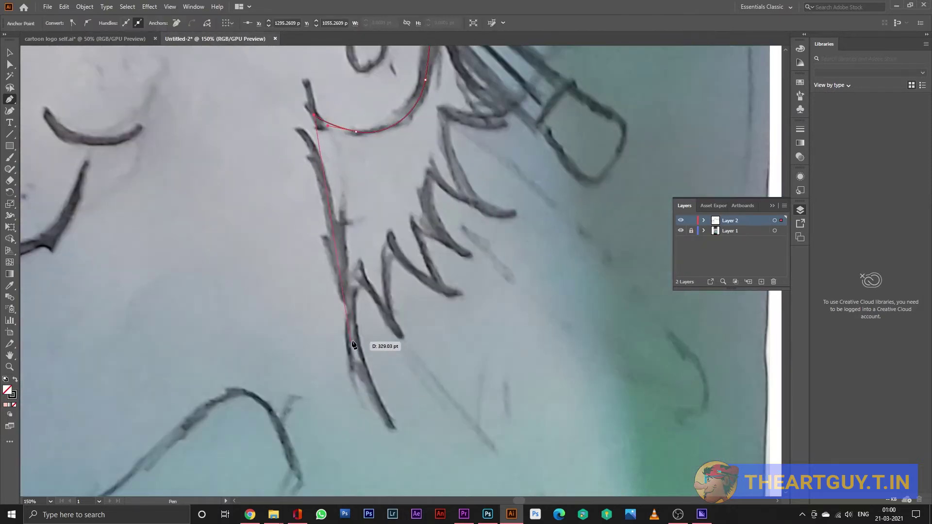
{"action": "left_click", "coordinate": [355, 333]}
{"action": "left_click", "coordinate": [374, 395]}
{"action": "left_click", "coordinate": [395, 425]}
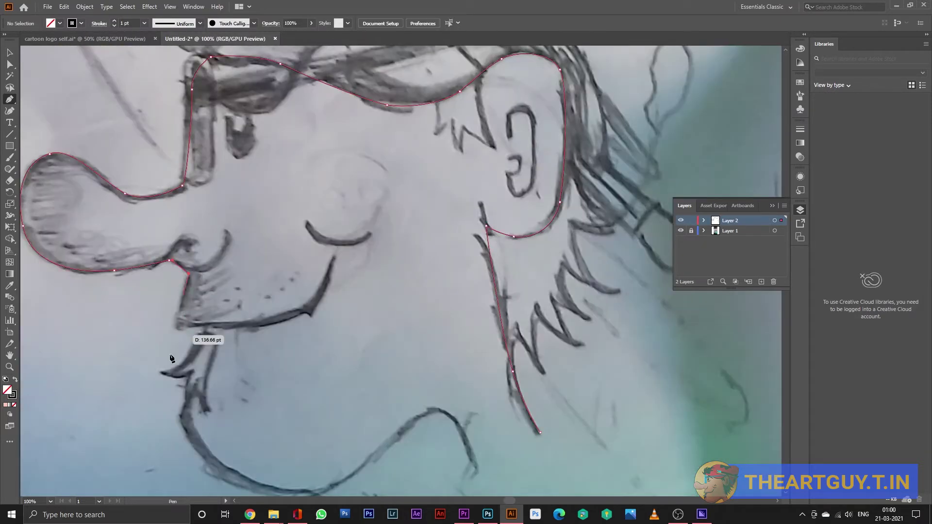
Trace the curve of the chin and jaw to the front of the neck and end the path.
{"action": "scroll", "coordinate": [187, 274], "scroll_direction": "down", "scroll_amount": 3}
{"action": "left_click_drag", "start_coordinate": [311, 378], "coordinate": [341, 366]}
{"action": "left_click_drag", "start_coordinate": [414, 310], "coordinate": [434, 293]}
{"action": "left_click_drag", "start_coordinate": [460, 316], "coordinate": [473, 339]}
{"action": "left_click", "coordinate": [479, 359]}
{"action": "left_click", "coordinate": [300, 317], "text": "ctrl"}
{"action": "scroll", "coordinate": [300, 317], "scroll_direction": "down", "scroll_amount": 2}
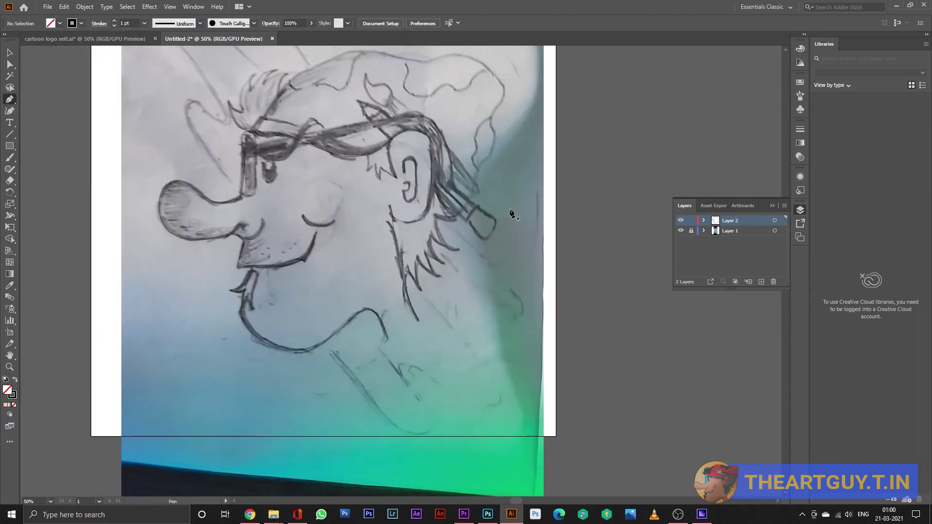
Hide the sketch on Layer 1 to view the traced face outline on its own.
{"action": "left_click", "coordinate": [681, 231]}
{"action": "scroll", "coordinate": [431, 194], "scroll_direction": "down", "scroll_amount": 1}
{"action": "scroll", "coordinate": [431, 194], "scroll_direction": "up", "scroll_amount": 4}
{"action": "left_click", "coordinate": [10, 52]}
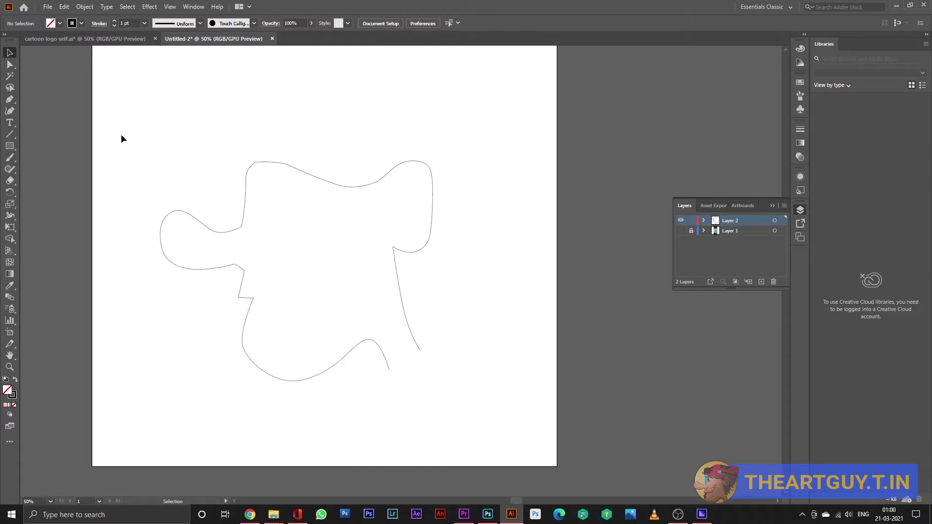
Fill the traced face outline with light yellow FFD97F and deselect it.
{"action": "double_click", "coordinate": [10, 394]}
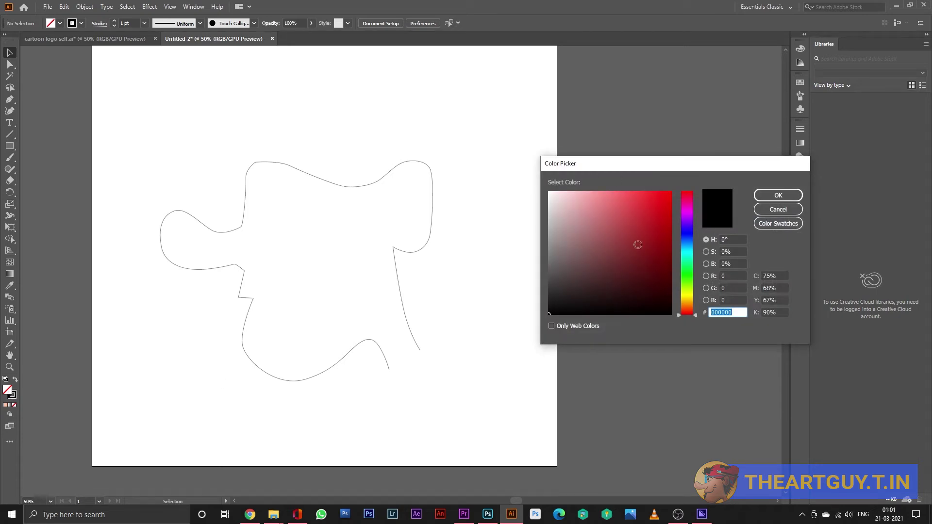
{"action": "left_click", "coordinate": [788, 214]}
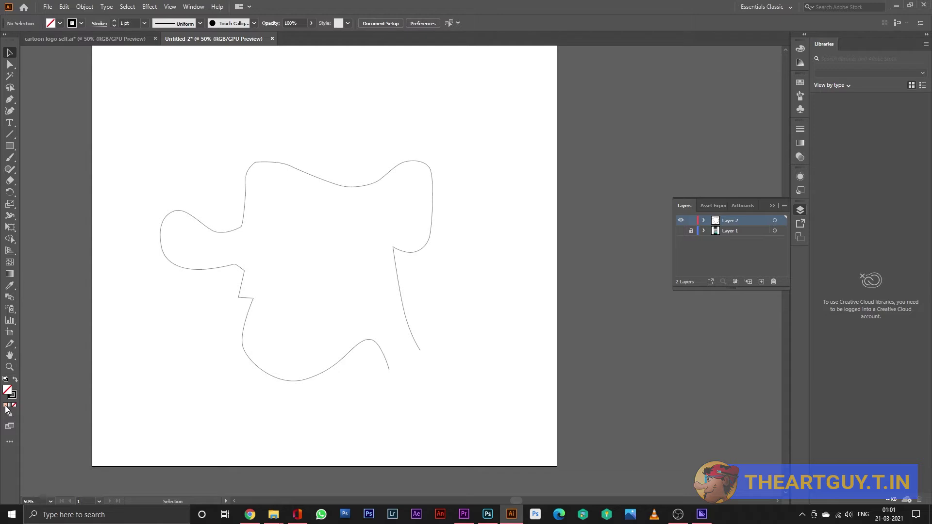
{"action": "left_click", "coordinate": [6, 406]}
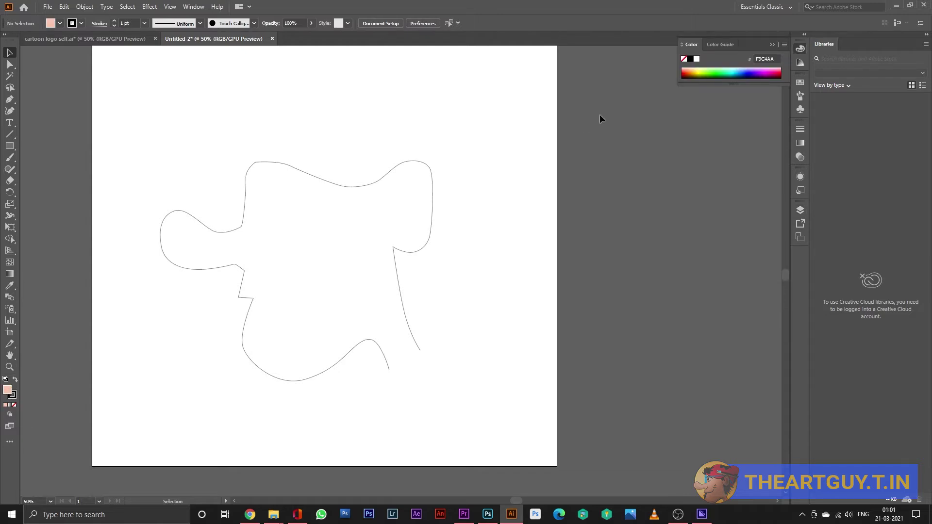
{"action": "left_click", "coordinate": [694, 69]}
{"action": "mouse_move", "coordinate": [127, 110]}
{"action": "left_mouse_down"}
{"action": "mouse_move", "coordinate": [447, 371]}
{"action": "mouse_move", "coordinate": [484, 428]}
{"action": "left_mouse_up"}
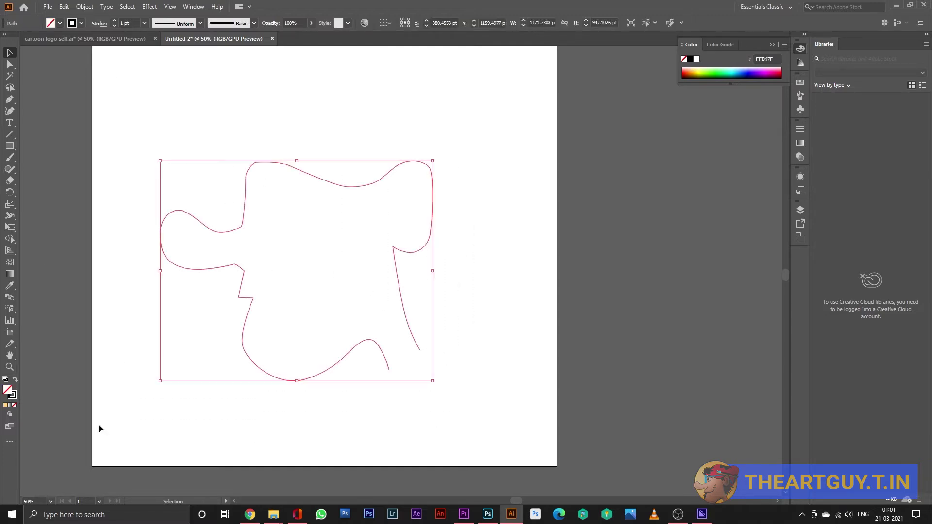
{"action": "left_click", "coordinate": [5, 405]}
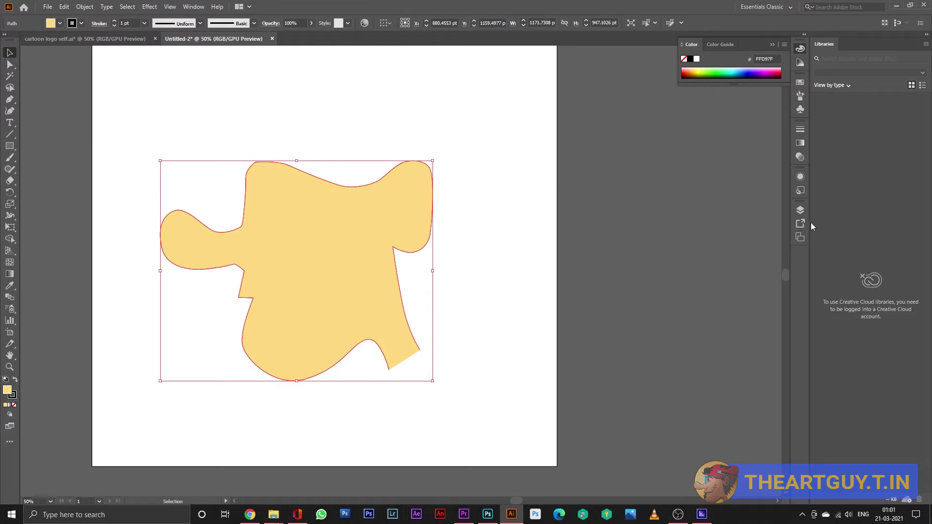
{"action": "left_click", "coordinate": [801, 210]}
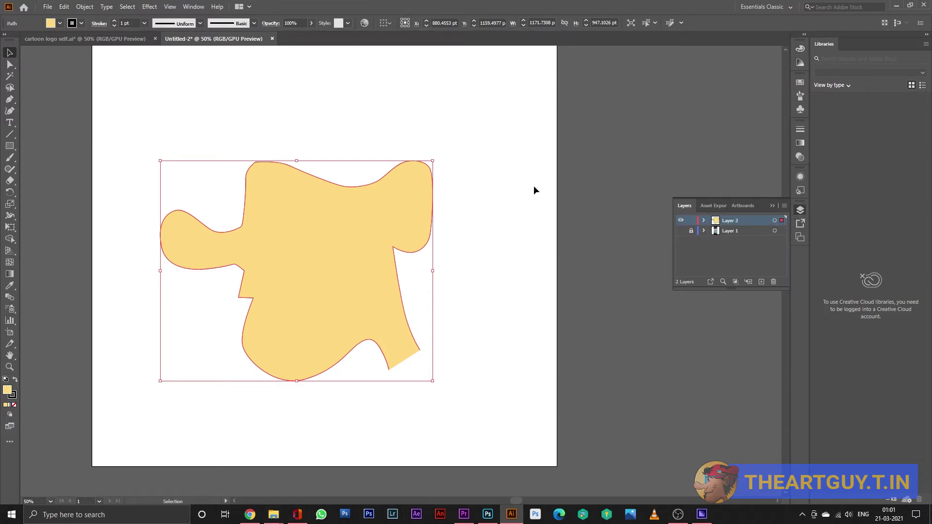
{"action": "left_click", "coordinate": [511, 192]}
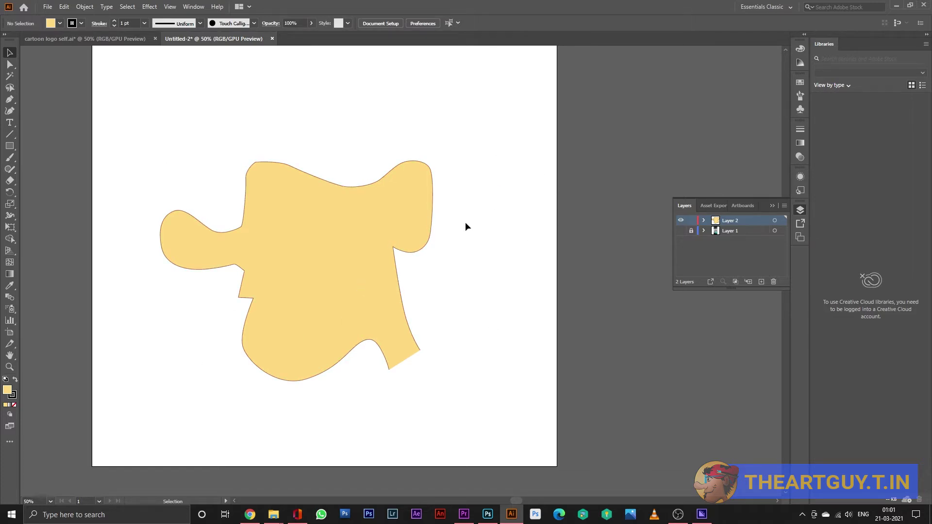
Change the face shape's fill to skin pink F9C4AA and hide Layer 2 so the sketch is uncovered.
{"action": "left_click", "coordinate": [7, 389]}
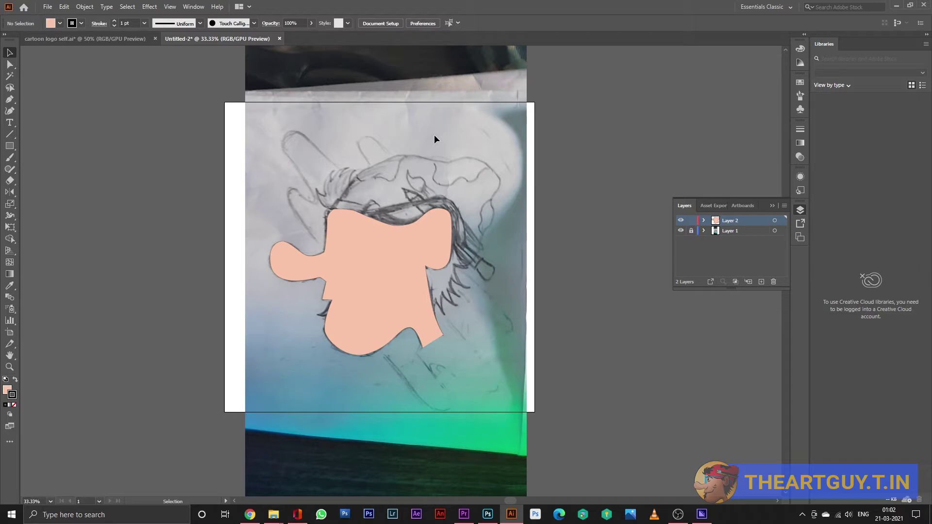
{"action": "scroll", "coordinate": [311, 313], "scroll_direction": "up", "scroll_amount": 4}
{"action": "left_click", "coordinate": [681, 221]}
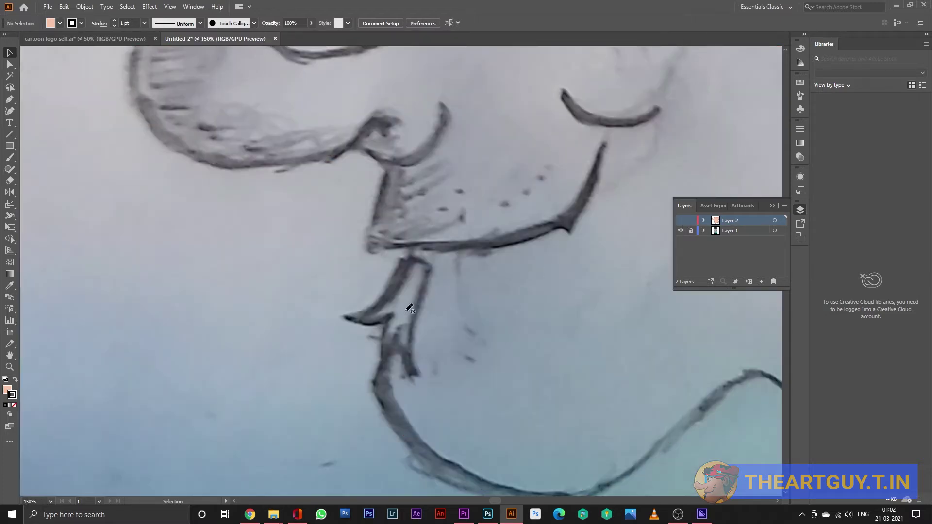
Add a new layer and trace the front spikes of the beard tuft below the lip with the Pen tool.
{"action": "left_click_drag", "start_coordinate": [422, 287], "coordinate": [384, 249]}
{"action": "key", "text": "p"}
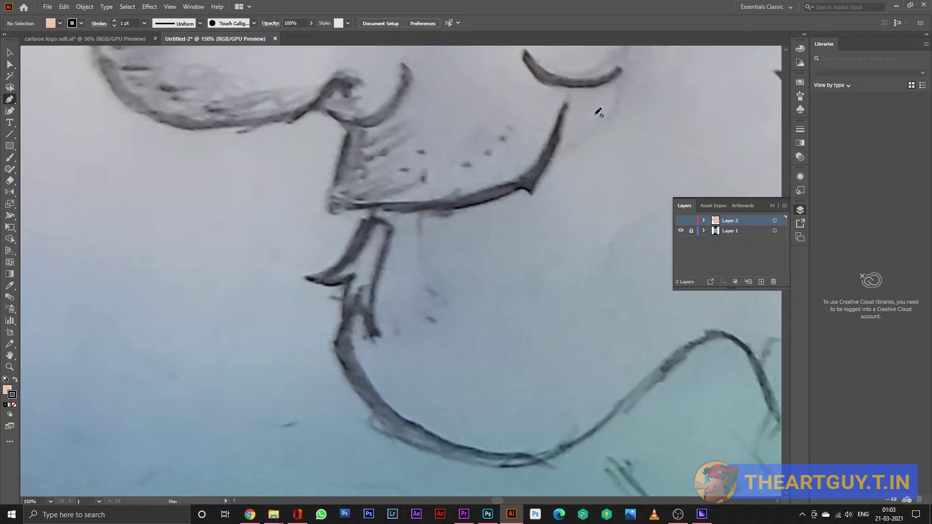
{"action": "left_click", "coordinate": [762, 281]}
{"action": "left_click", "coordinate": [371, 221]}
{"action": "left_click_drag", "start_coordinate": [308, 278], "coordinate": [375, 267]}
{"action": "left_click", "coordinate": [353, 277]}
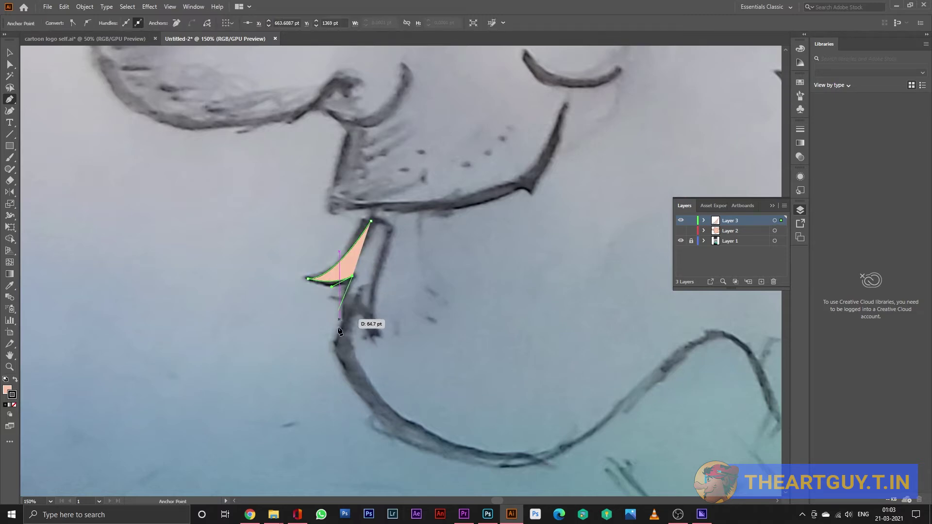
{"action": "mouse_move", "coordinate": [343, 326]}
{"action": "left_mouse_down"}
{"action": "mouse_move", "coordinate": [350, 354]}
{"action": "mouse_move", "coordinate": [347, 334]}
{"action": "left_mouse_up"}
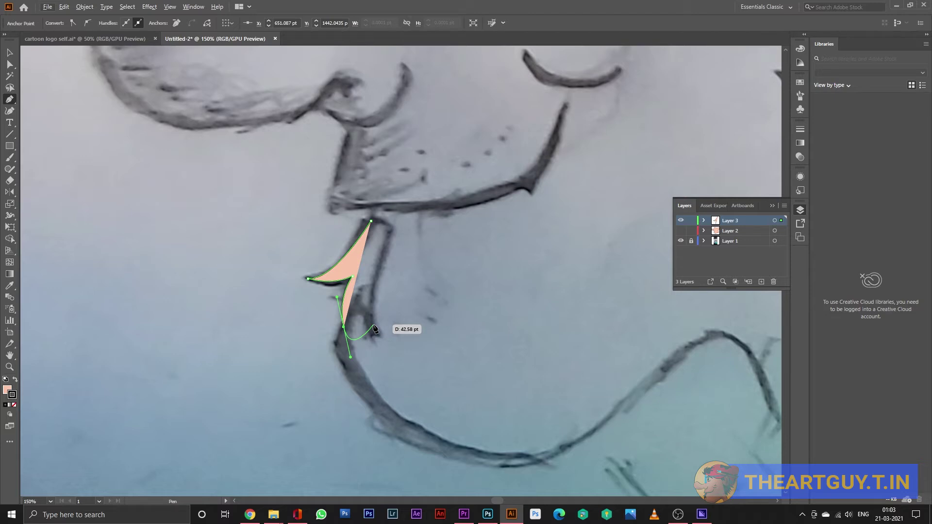
Set the fill colour of the beard tuft path to dark grey 353230.
{"action": "double_click", "coordinate": [7, 390]}
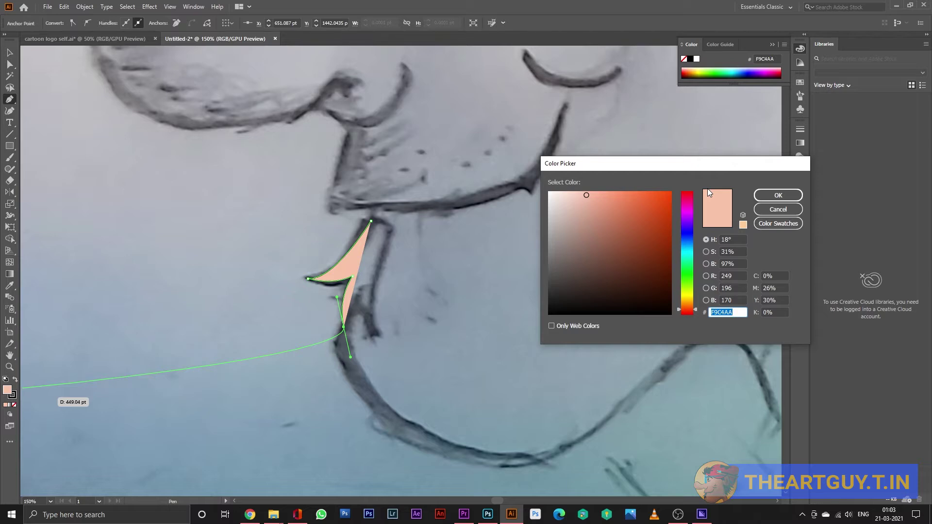
{"action": "left_click", "coordinate": [563, 286]}
{"action": "left_click", "coordinate": [559, 290]}
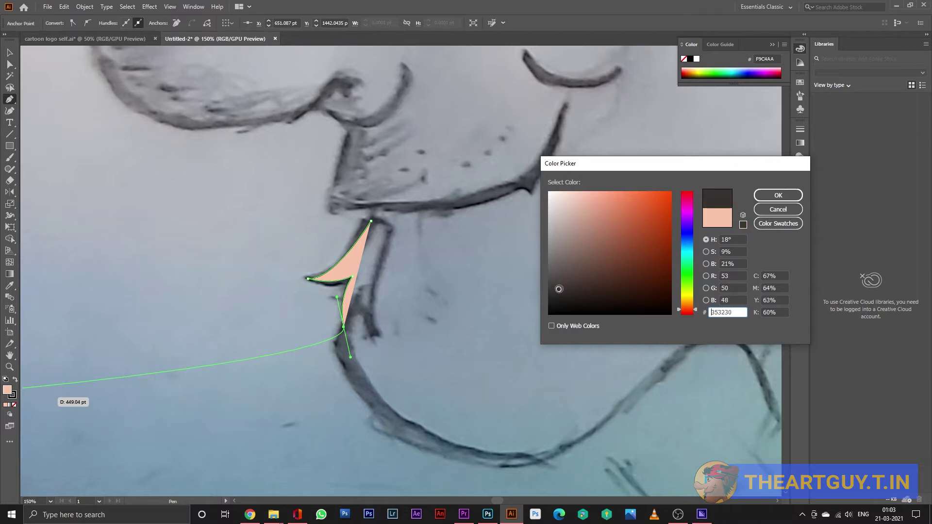
{"action": "left_click", "coordinate": [790, 197]}
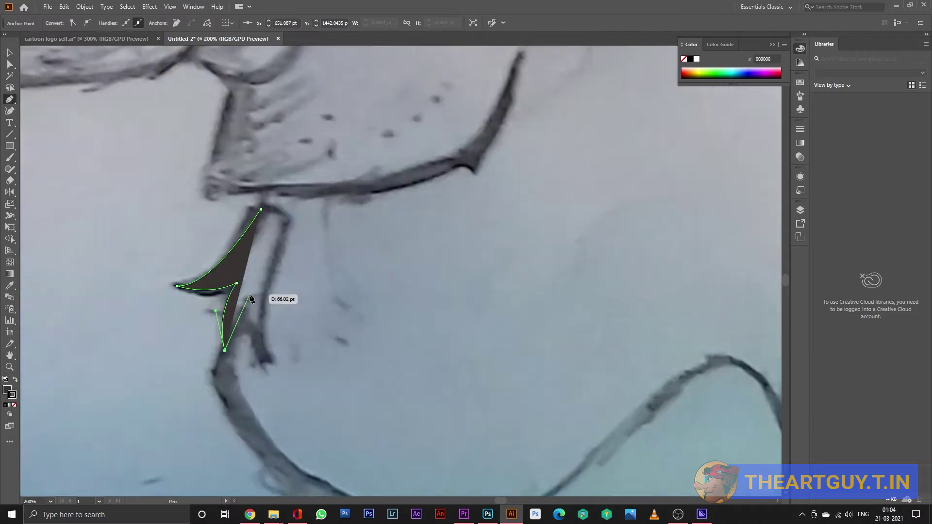
Trace the remaining spike and back edge of the beard tuft, close the path and deselect it.
{"action": "left_click", "coordinate": [250, 295]}
{"action": "left_click_drag", "start_coordinate": [269, 363], "coordinate": [295, 387]}
{"action": "left_click", "coordinate": [269, 364]}
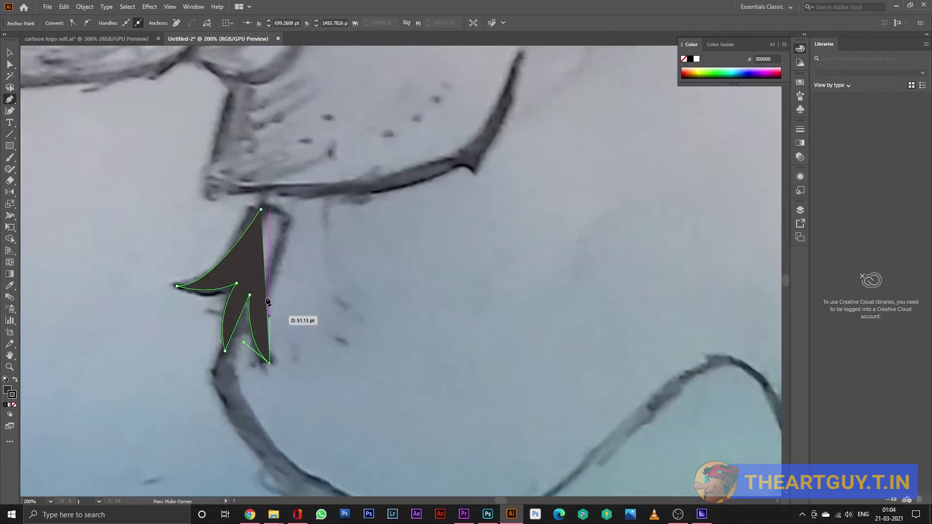
{"action": "left_click_drag", "start_coordinate": [287, 218], "coordinate": [323, 164]}
{"action": "left_click", "coordinate": [288, 218]}
{"action": "left_click", "coordinate": [261, 209]}
{"action": "left_click", "coordinate": [340, 211], "text": "ctrl"}
{"action": "scroll", "coordinate": [342, 211], "scroll_direction": "down", "scroll_amount": 4}
{"action": "scroll", "coordinate": [315, 214], "scroll_direction": "up", "scroll_amount": 3}
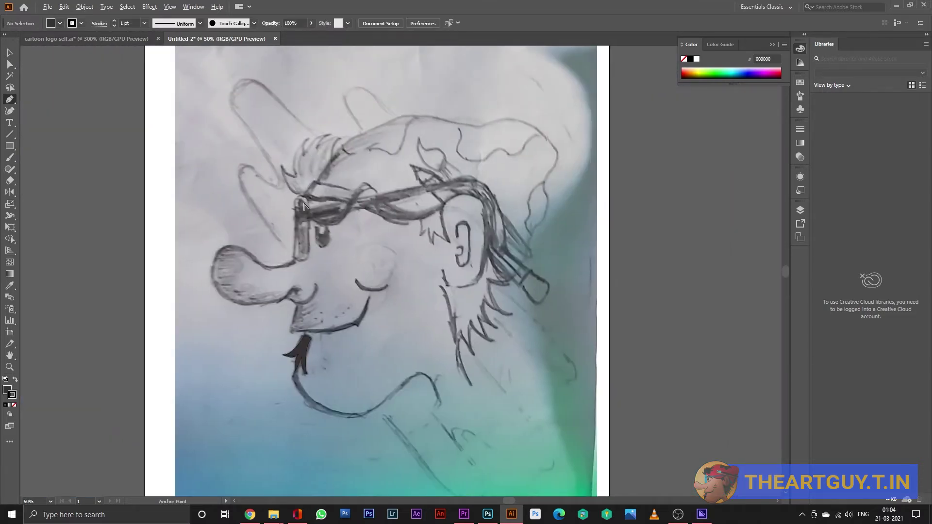
Start a new Pen tool path at the base of the hair tuft above the forehead.
{"action": "scroll", "coordinate": [302, 182], "scroll_direction": "up", "scroll_amount": 5}
{"action": "left_click", "coordinate": [338, 326]}
{"action": "left_click_drag", "start_coordinate": [223, 159], "coordinate": [210, 92]}
{"action": "left_click", "coordinate": [223, 251]}
{"action": "left_click_drag", "start_coordinate": [313, 310], "coordinate": [353, 299]}
{"action": "key", "text": "ctrl+z"}
{"action": "key", "text": "ctrl+z"}
{"action": "key", "text": "ctrl+z"}
Trace the front edge and first spikes of the forehead hair tuft with curved Pen tool segments.
{"action": "left_click_drag", "start_coordinate": [224, 158], "coordinate": [205, 92]}
{"action": "left_click", "coordinate": [223, 251]}
{"action": "left_click", "coordinate": [312, 308]}
{"action": "left_click_drag", "start_coordinate": [313, 308], "coordinate": [326, 441]}
{"action": "left_click_drag", "start_coordinate": [397, 215], "coordinate": [563, 92]}
{"action": "left_click", "coordinate": [398, 214]}
{"action": "left_click_drag", "start_coordinate": [389, 295], "coordinate": [420, 299]}
{"action": "left_click", "coordinate": [389, 295]}
Trace the remaining spikes and back edge of the forehead hair tuft and complete its shape.
{"action": "left_click_drag", "start_coordinate": [530, 185], "coordinate": [678, 168]}
{"action": "left_click", "coordinate": [529, 186]}
{"action": "left_click_drag", "start_coordinate": [452, 280], "coordinate": [455, 359]}
{"action": "left_click", "coordinate": [453, 280]}
{"action": "left_click_drag", "start_coordinate": [595, 214], "coordinate": [699, 237]}
{"action": "left_click", "coordinate": [595, 214]}
{"action": "left_click", "coordinate": [535, 335]}
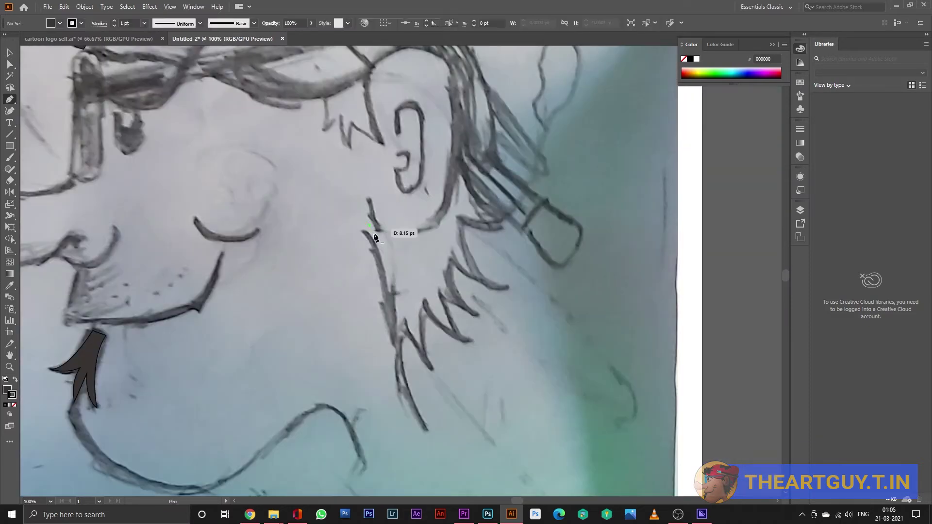
Trace the straight front edge and the two lowest spikes of the beard below the ear with the Pen tool.
{"action": "left_click", "coordinate": [398, 343]}
{"action": "left_click", "coordinate": [407, 330]}
{"action": "left_click", "coordinate": [432, 370]}
{"action": "left_click", "coordinate": [425, 308]}
{"action": "left_click_drag", "start_coordinate": [469, 341], "coordinate": [502, 342]}
{"action": "left_click", "coordinate": [470, 342]}
{"action": "left_click_drag", "start_coordinate": [443, 295], "coordinate": [439, 274]}
{"action": "left_click", "coordinate": [442, 294]}
Trace the three upper spikes of the beard below the ear, ending at its tip behind the ear.
{"action": "left_click_drag", "start_coordinate": [477, 315], "coordinate": [545, 276]}
{"action": "left_click", "coordinate": [478, 314]}
{"action": "left_click", "coordinate": [451, 259]}
{"action": "left_click", "coordinate": [509, 287]}
{"action": "left_click_drag", "start_coordinate": [462, 222], "coordinate": [464, 168]}
{"action": "left_click", "coordinate": [461, 222]}
{"action": "left_click_drag", "start_coordinate": [505, 228], "coordinate": [546, 221]}
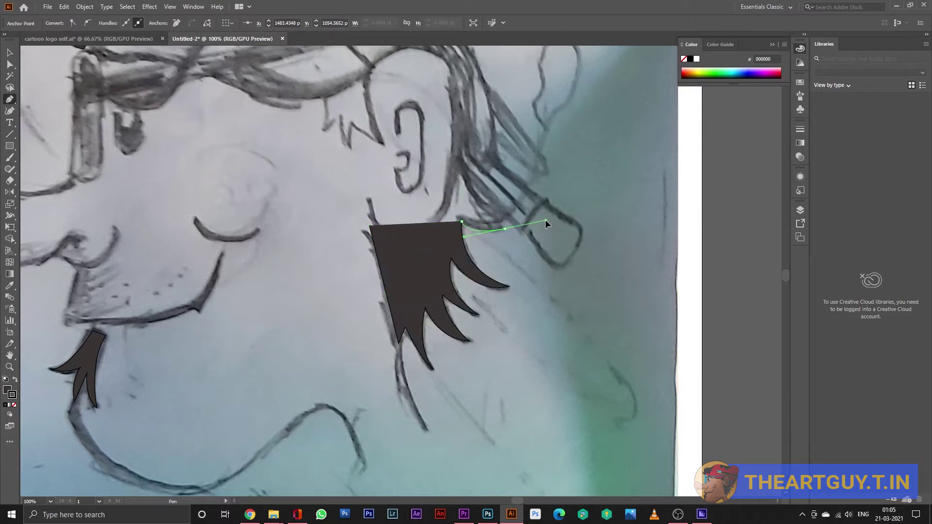
{"action": "left_click", "coordinate": [505, 229]}
{"action": "mouse_move", "coordinate": [460, 168]}
{"action": "left_mouse_down"}
{"action": "mouse_move", "coordinate": [458, 144]}
{"action": "mouse_move", "coordinate": [460, 160]}
{"action": "left_mouse_up"}
{"action": "left_click", "coordinate": [461, 168]}
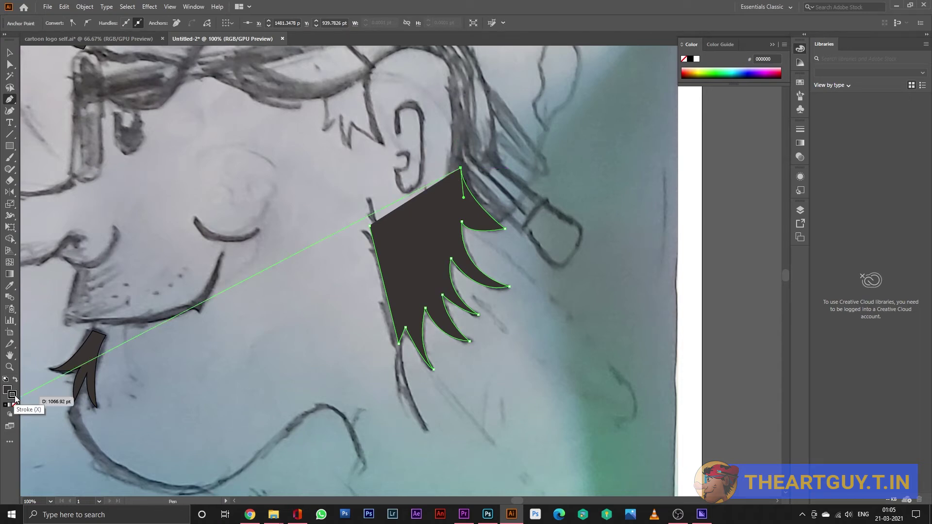
Set the unfinished beard path's fill to none, keeping its stroke, so the sketch beneath is uncovered.
{"action": "left_click", "coordinate": [15, 405]}
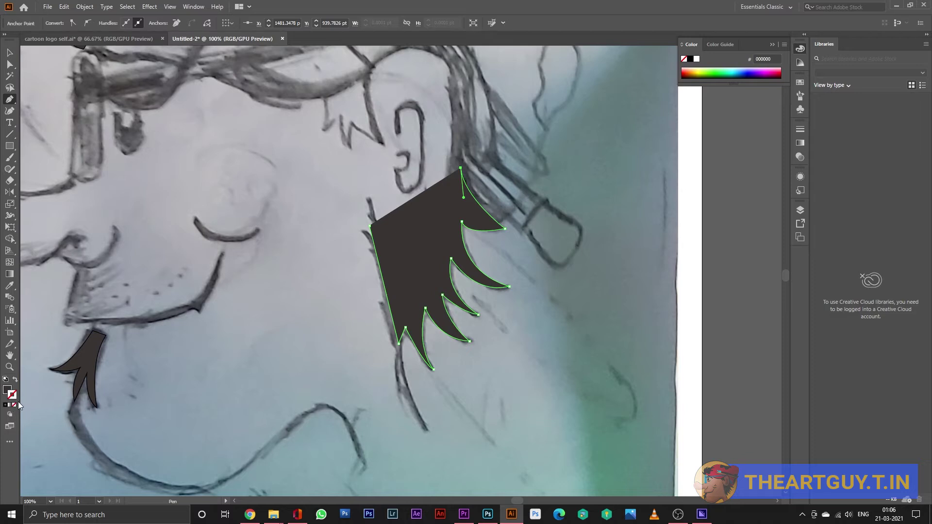
{"action": "left_click", "coordinate": [12, 395]}
{"action": "left_click", "coordinate": [5, 405]}
{"action": "left_click", "coordinate": [6, 390]}
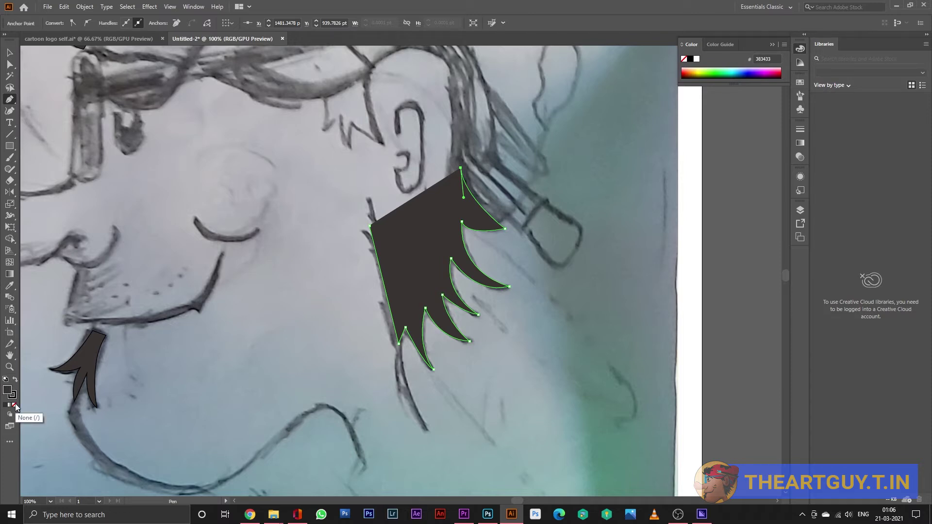
{"action": "left_click", "coordinate": [15, 405]}
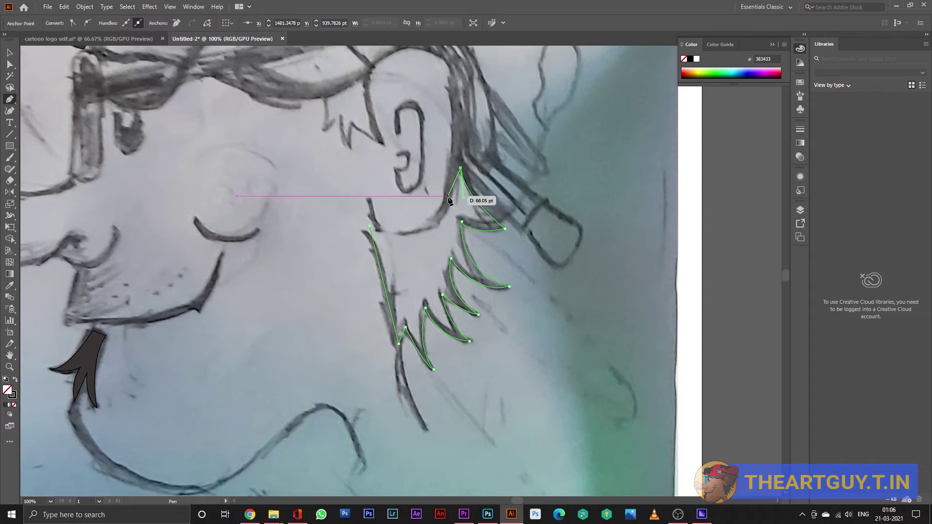
Close the beard path along the underside of the ear, restore its dark grey fill and deselect it.
{"action": "left_click_drag", "start_coordinate": [426, 227], "coordinate": [402, 233]}
{"action": "left_click", "coordinate": [371, 227]}
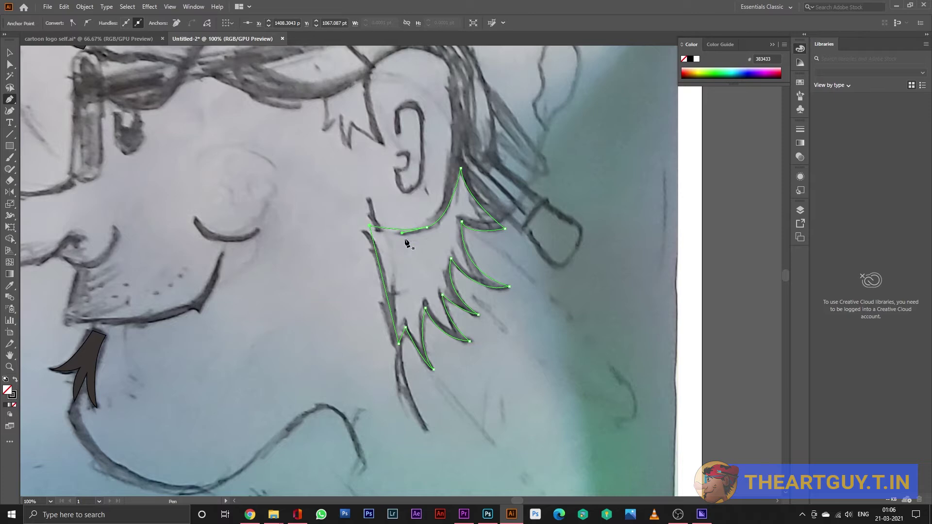
{"action": "left_click", "coordinate": [5, 405]}
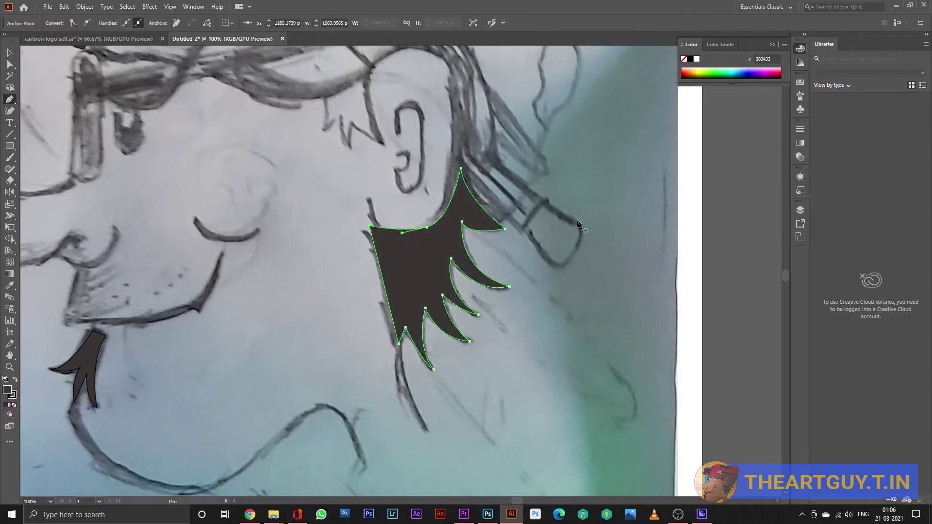
{"action": "left_click", "coordinate": [10, 52]}
{"action": "left_click", "coordinate": [589, 140]}
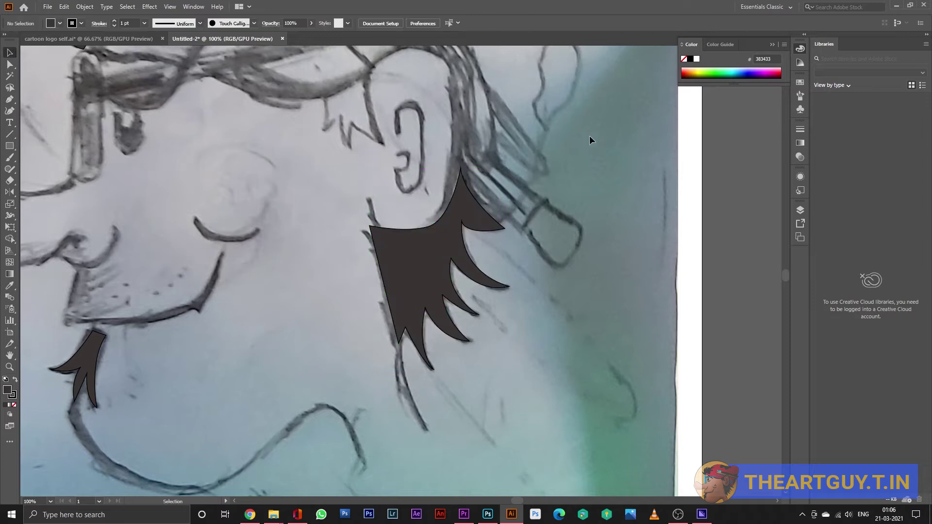
Show Layer 2 with the face shape and hide the sketch on Layer 1.
{"action": "left_click", "coordinate": [803, 212]}
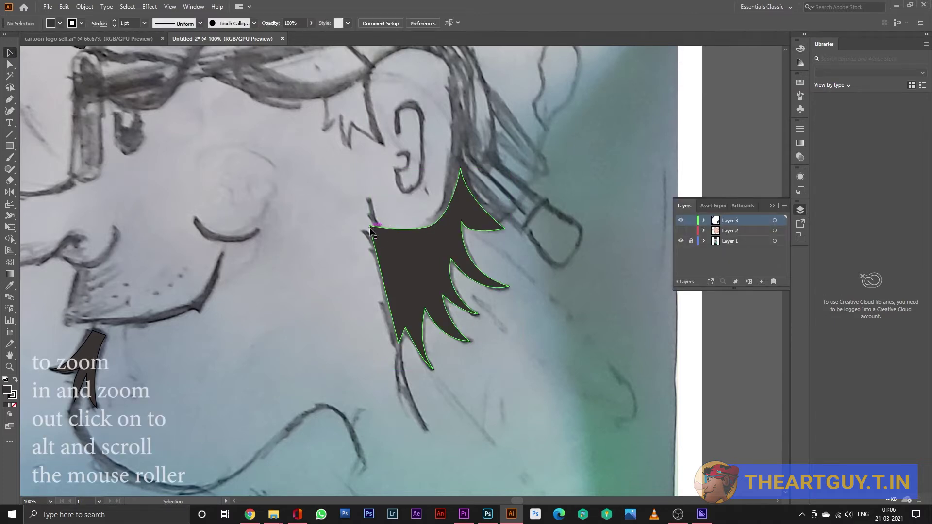
{"action": "key", "text": "a"}
{"action": "scroll", "coordinate": [371, 232], "scroll_direction": "down", "scroll_amount": 3}
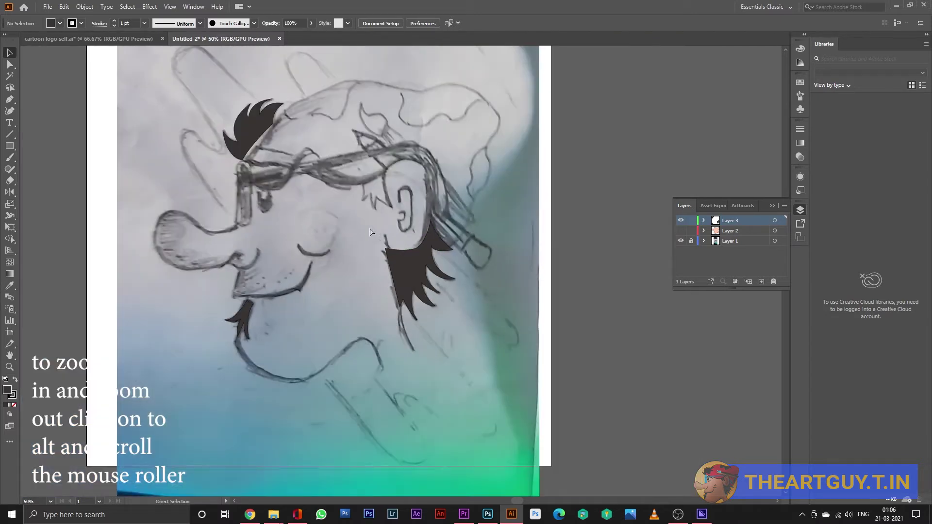
{"action": "key", "text": "v"}
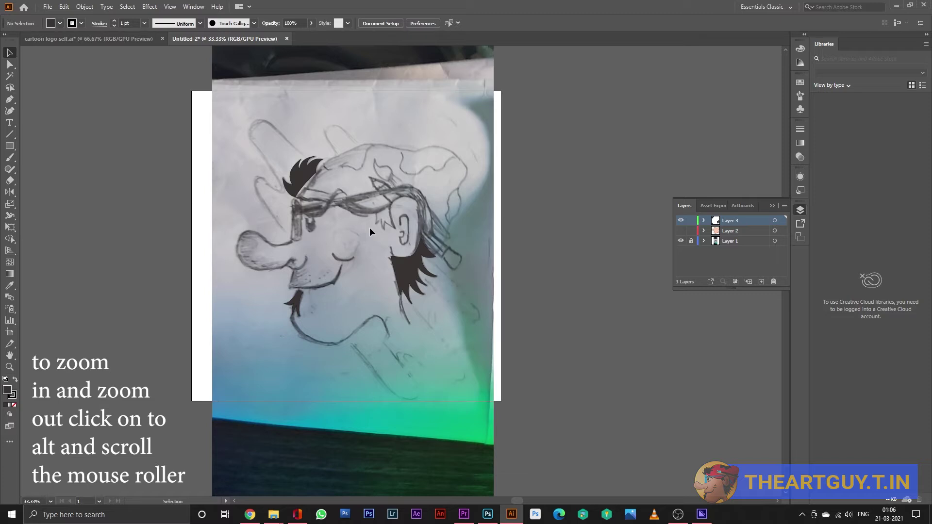
{"action": "left_click", "coordinate": [680, 232]}
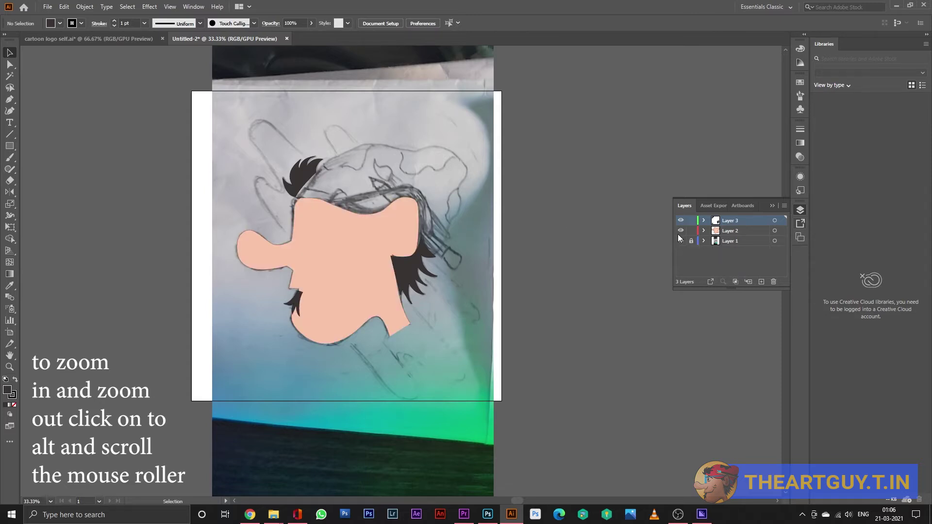
{"action": "left_click", "coordinate": [681, 241]}
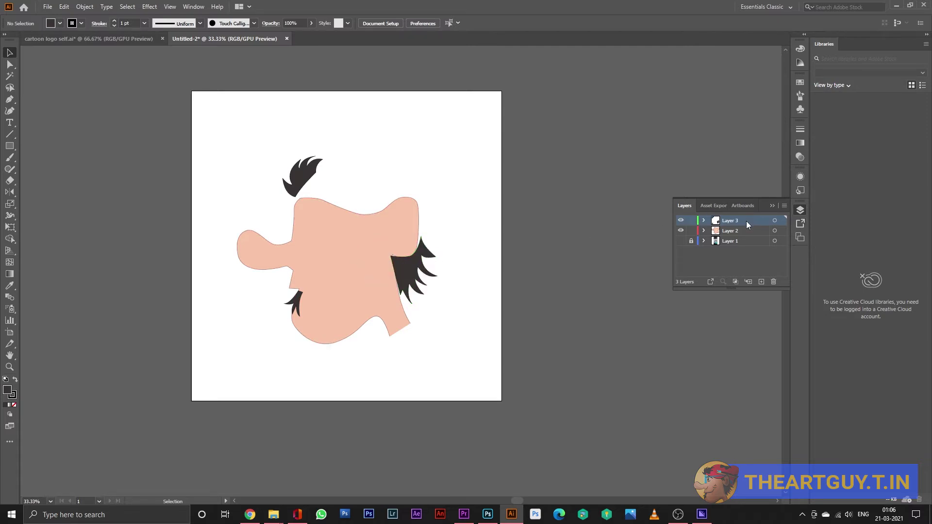
Move Layer 3 below Layer 2, and bring the beard tuft path out of Layer 3 to the front of the face.
{"action": "left_click_drag", "start_coordinate": [747, 220], "coordinate": [747, 234]}
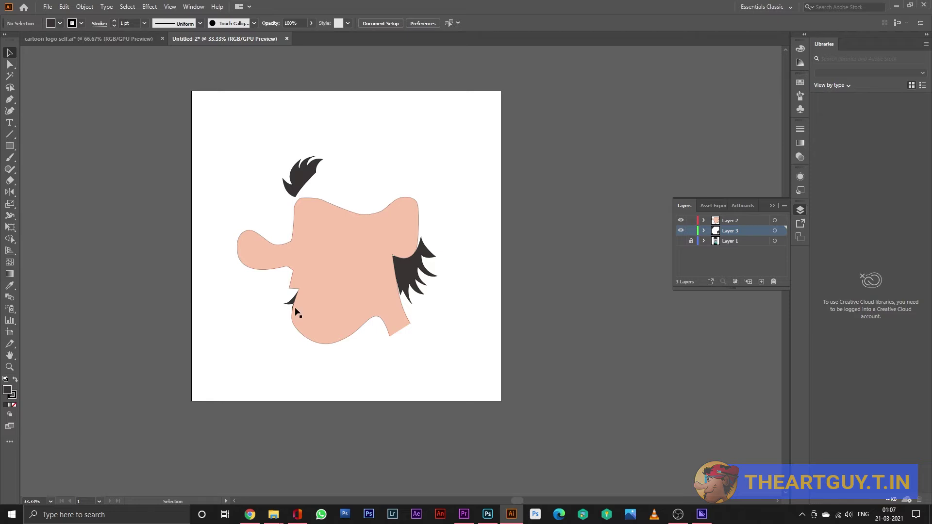
{"action": "left_click", "coordinate": [704, 230]}
{"action": "left_click_drag", "start_coordinate": [737, 261], "coordinate": [734, 221]}
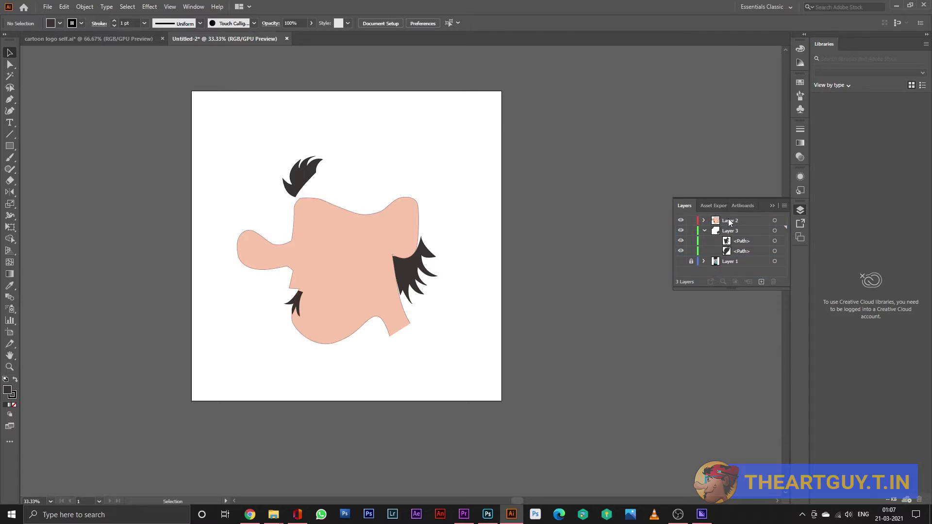
Move the top, upper front and lower front anchor points of the beard below the ear under the face shape using Direct Selection, and deselect.
{"action": "left_click", "coordinate": [404, 278]}
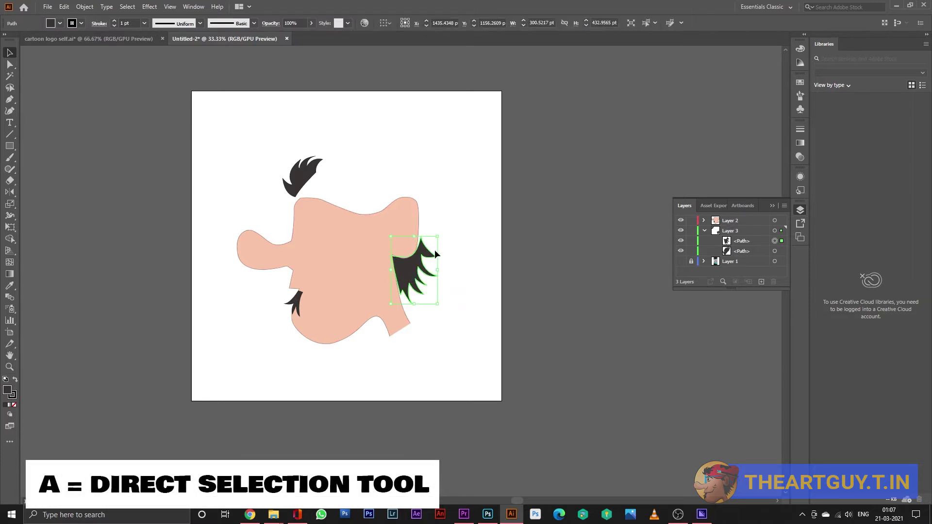
{"action": "left_click", "coordinate": [9, 64]}
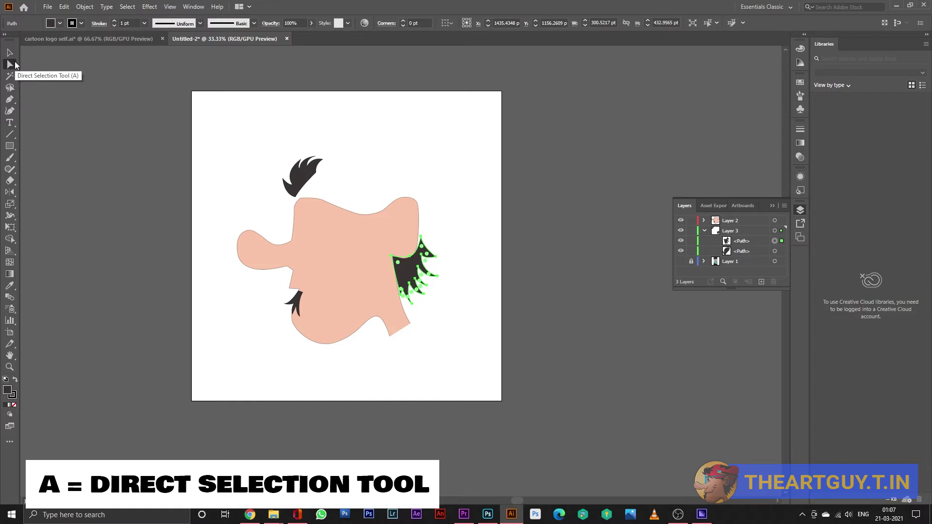
{"action": "scroll", "coordinate": [454, 204], "scroll_direction": "up", "scroll_amount": 1}
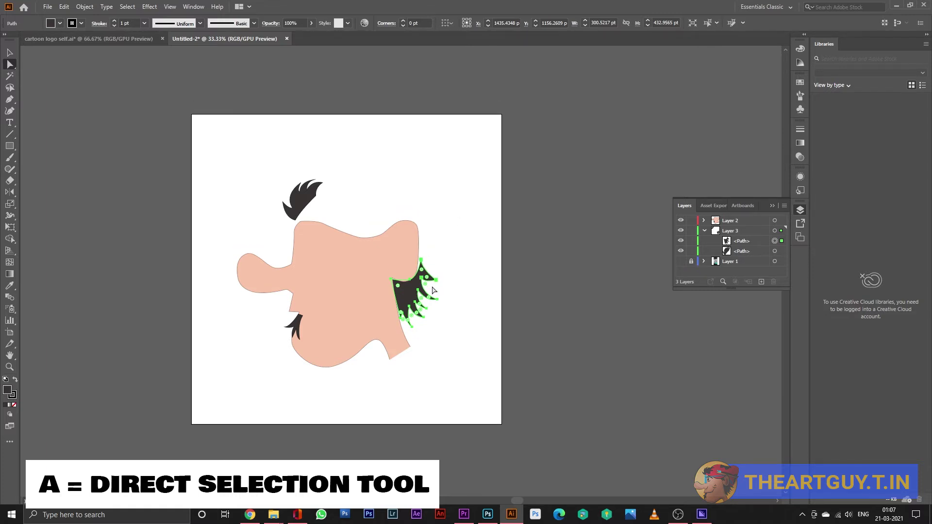
{"action": "scroll", "coordinate": [433, 290], "scroll_direction": "up", "scroll_amount": 3}
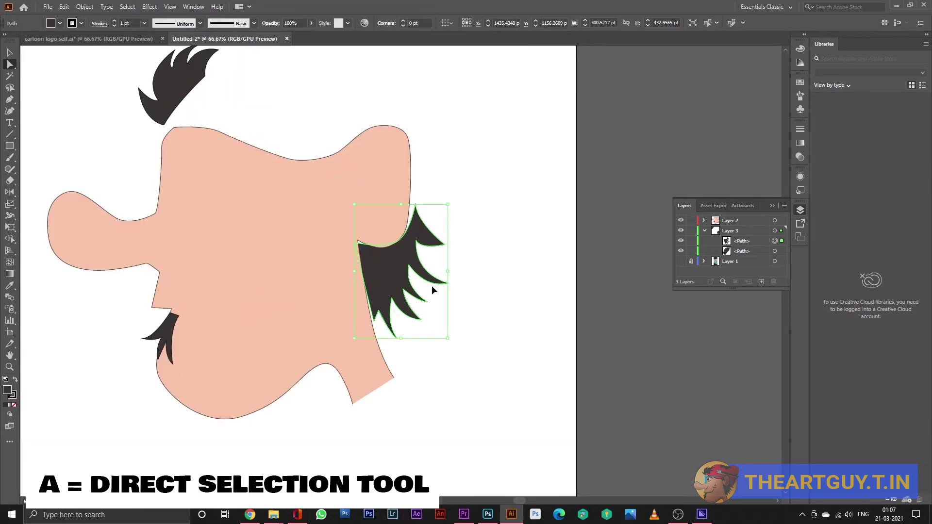
{"action": "left_click", "coordinate": [437, 160]}
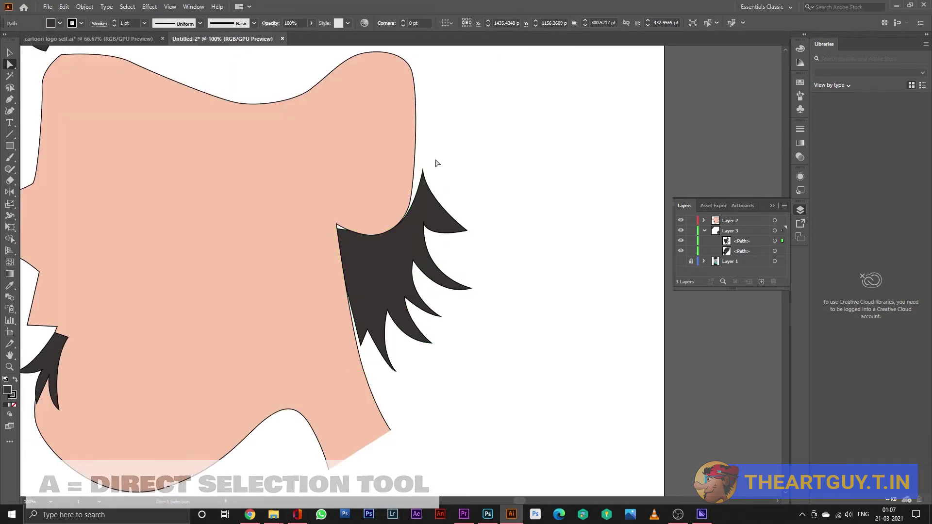
{"action": "left_click_drag", "start_coordinate": [420, 170], "coordinate": [414, 168]}
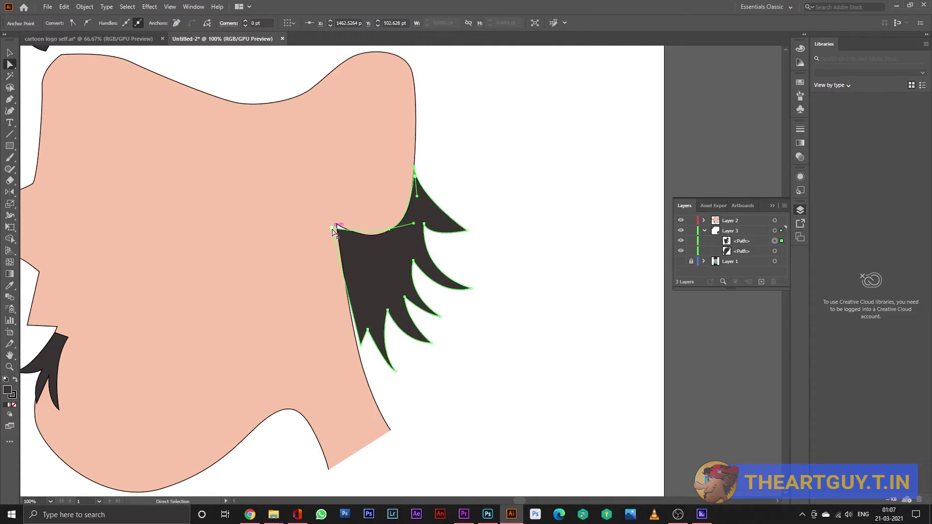
{"action": "left_click_drag", "start_coordinate": [332, 232], "coordinate": [332, 224]}
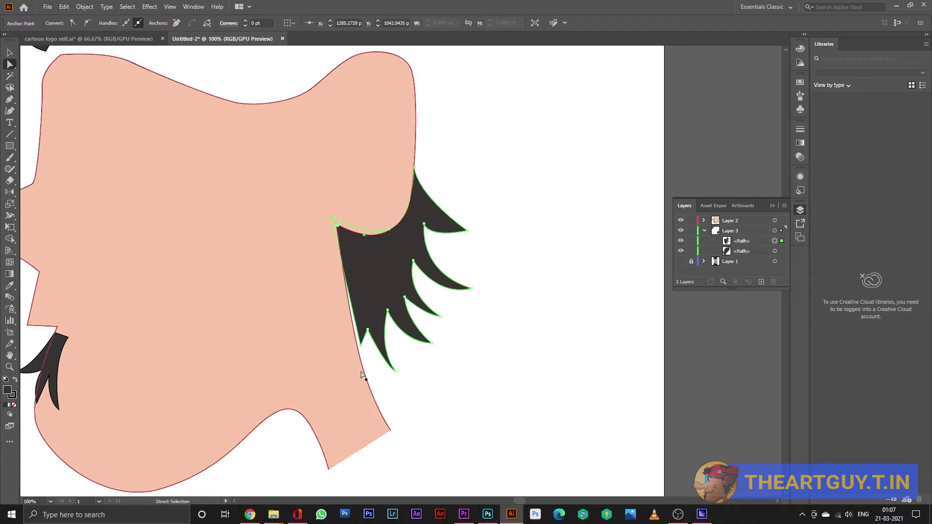
{"action": "left_click_drag", "start_coordinate": [360, 346], "coordinate": [352, 346]}
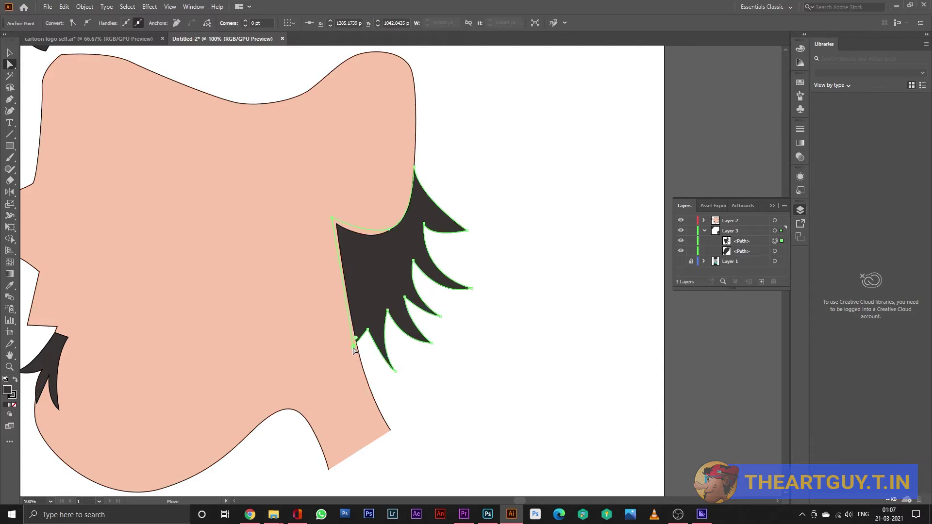
{"action": "key", "text": "ctrl"}
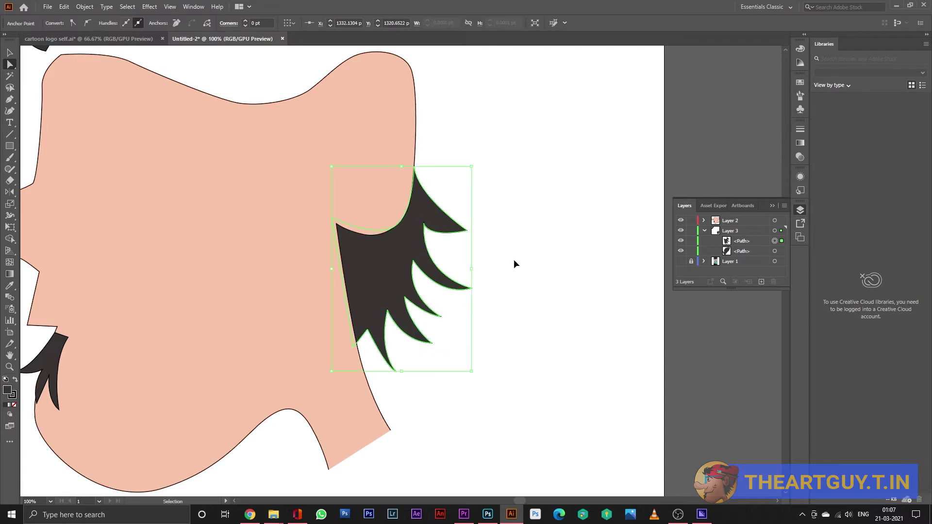
{"action": "key", "text": "ctrl+minus"}
{"action": "key", "text": "ctrl+minus"}
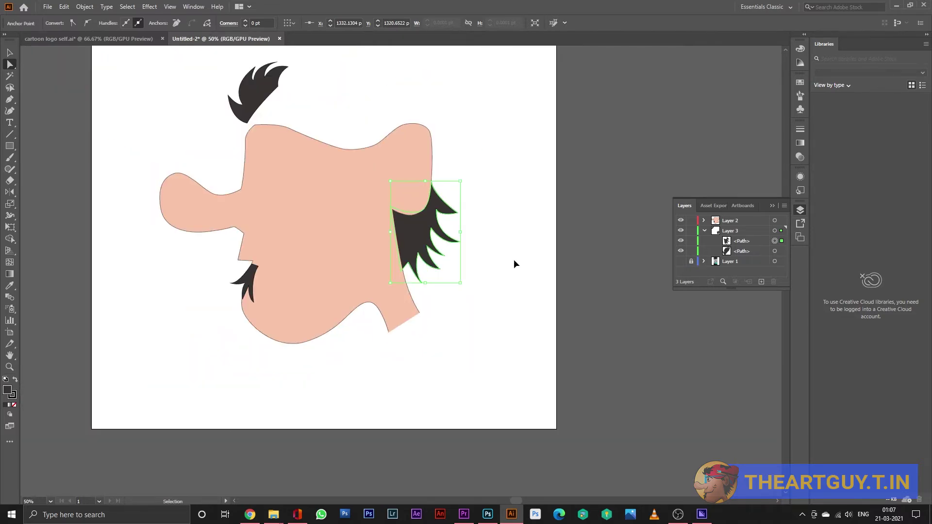
{"action": "key", "text": "ctrl+minus"}
{"action": "left_click", "coordinate": [666, 308]}
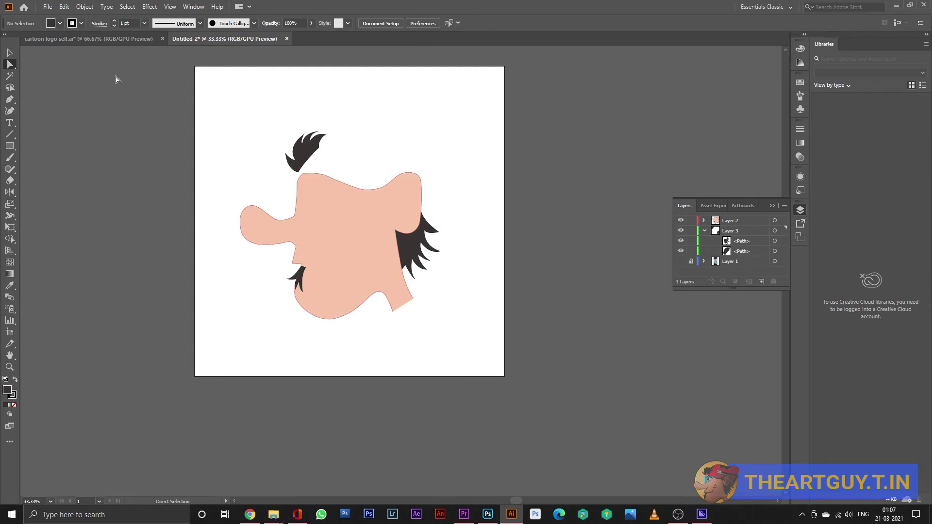
Set the face shape's stroke to none and deselect it.
{"action": "left_click", "coordinate": [10, 52]}
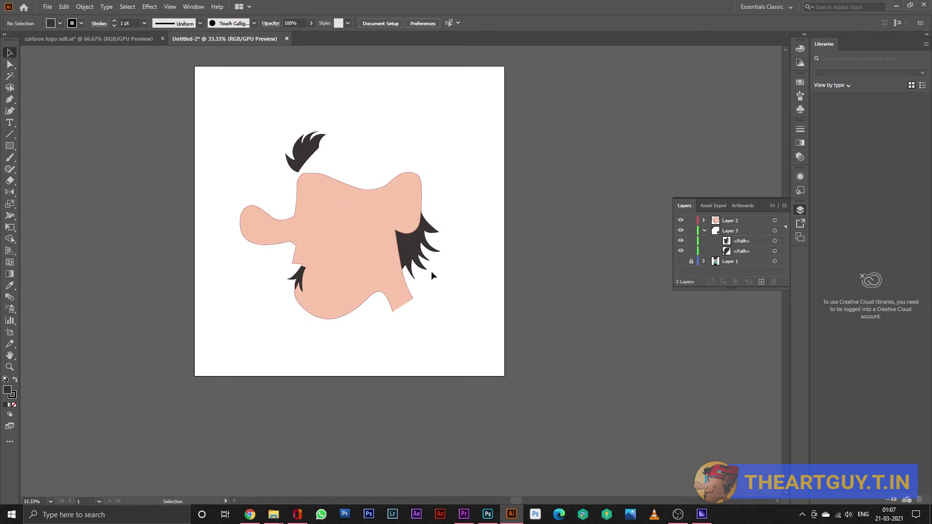
{"action": "left_click", "coordinate": [373, 255]}
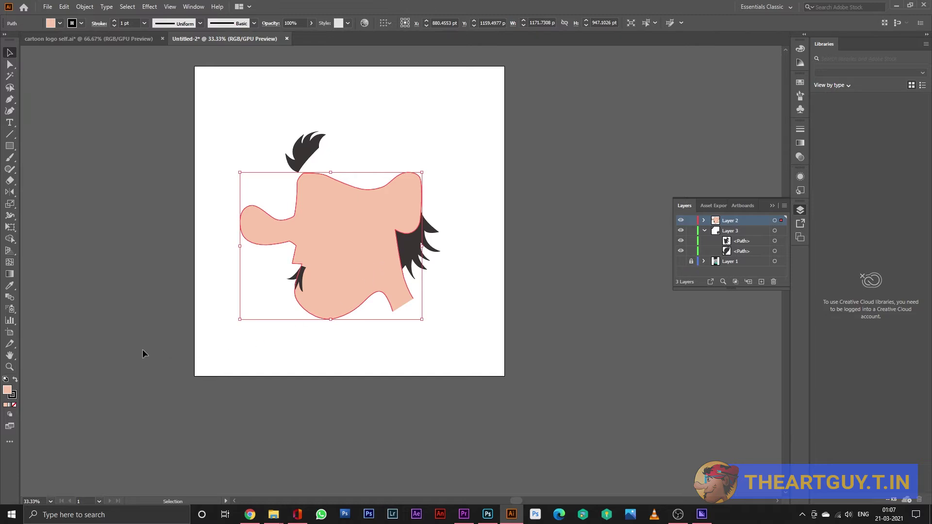
{"action": "left_click", "coordinate": [13, 397]}
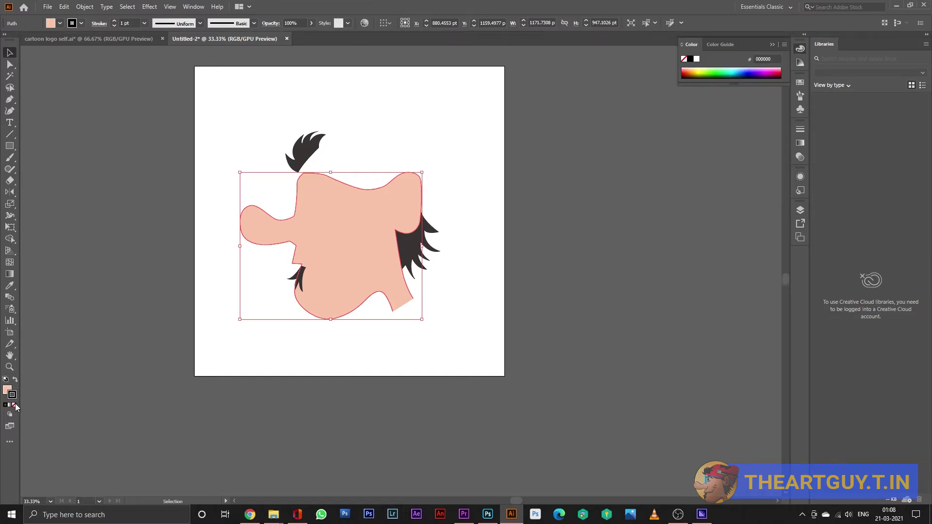
{"action": "left_click", "coordinate": [14, 405]}
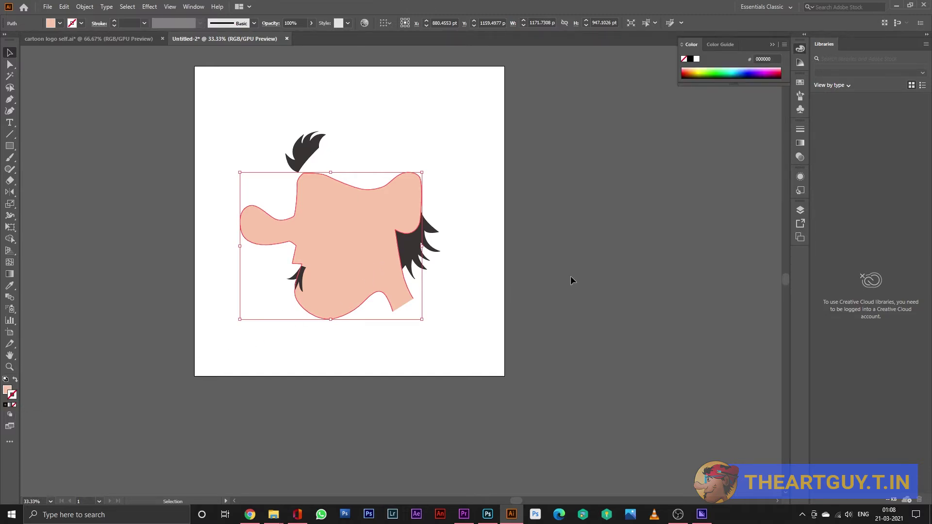
{"action": "left_click", "coordinate": [573, 275]}
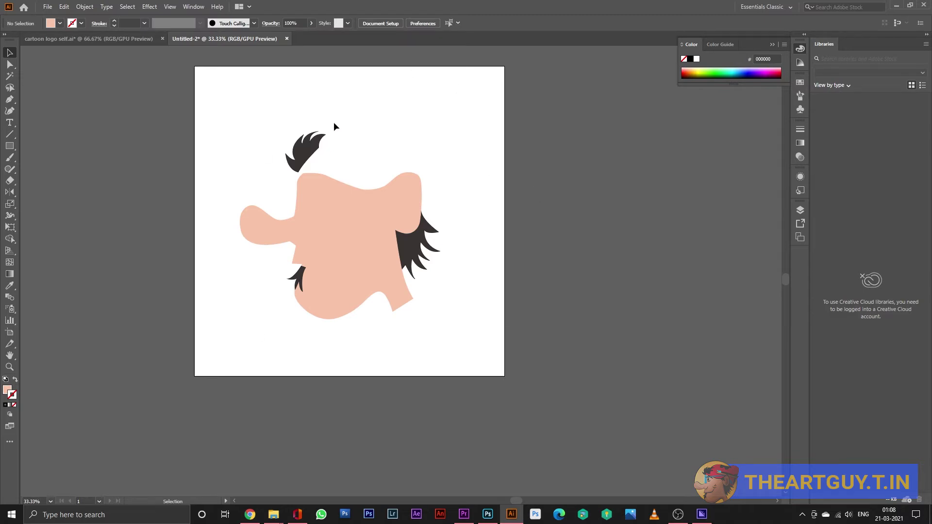
Show the sketch on Layer 1 again.
{"action": "left_click", "coordinate": [801, 209]}
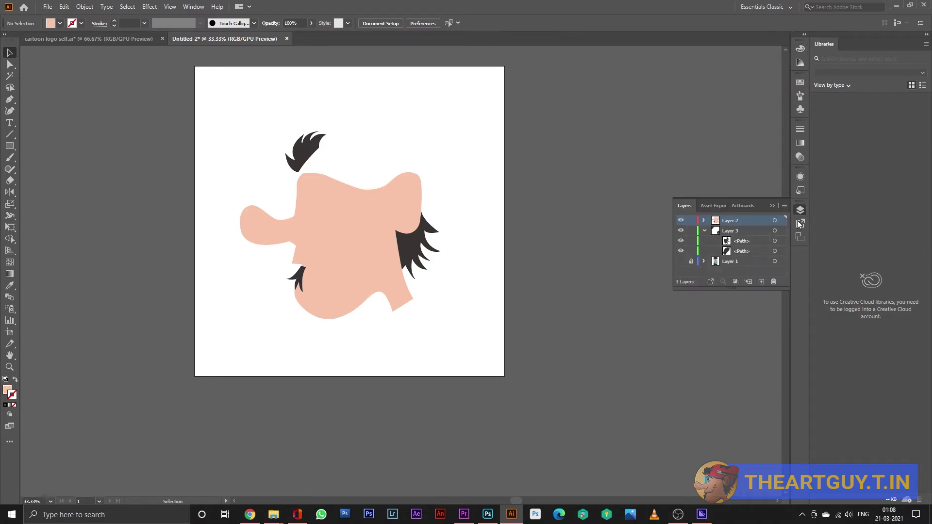
{"action": "left_click", "coordinate": [682, 262]}
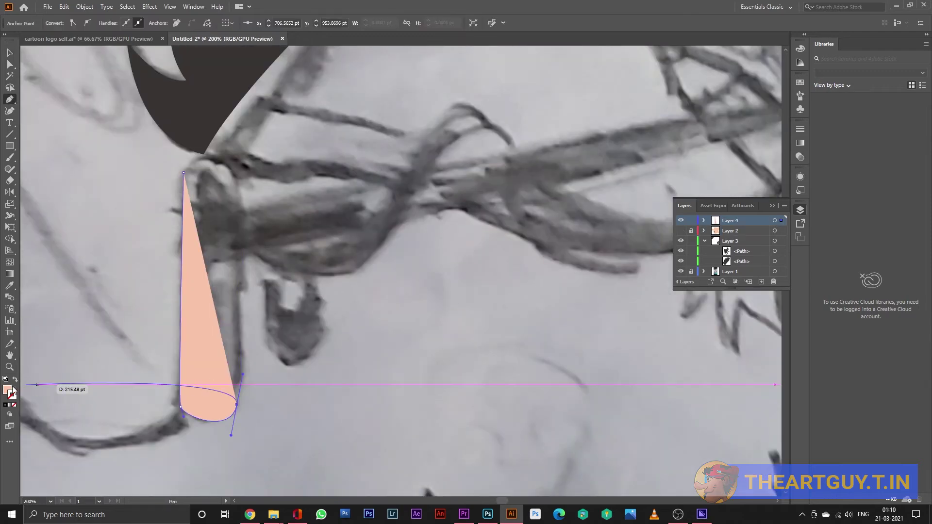
Continue the glasses outline without fill up the front piece, along the temple arm's upper edge and down behind the ear.
{"action": "left_click", "coordinate": [238, 209]}
{"action": "left_click", "coordinate": [240, 254]}
{"action": "left_click_drag", "start_coordinate": [607, 194], "coordinate": [415, 253]}
{"action": "left_click_drag", "start_coordinate": [680, 301], "coordinate": [384, 195]}
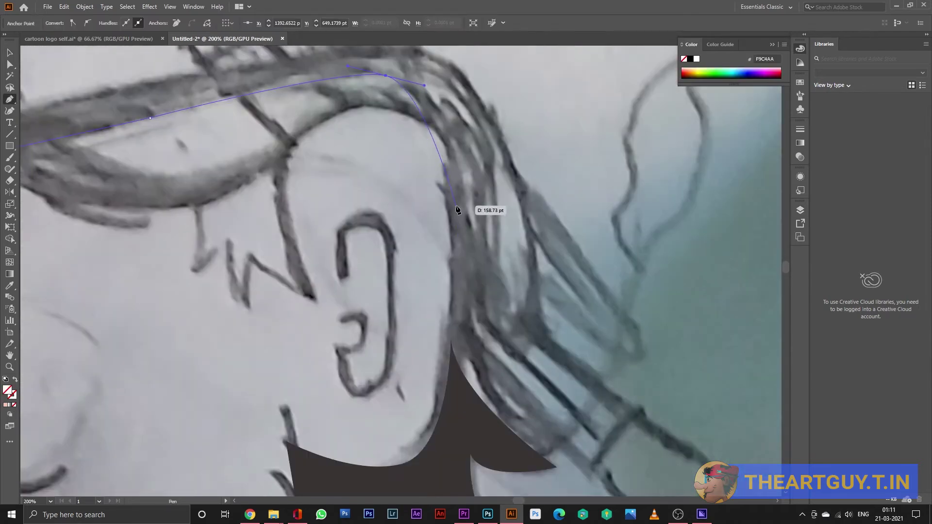
{"action": "left_click", "coordinate": [455, 228]}
{"action": "left_click_drag", "start_coordinate": [530, 276], "coordinate": [532, 260]}
{"action": "left_click_drag", "start_coordinate": [505, 160], "coordinate": [505, 295]}
{"action": "left_click_drag", "start_coordinate": [479, 219], "coordinate": [453, 168]}
Close the glasses outline by tracing back along the lower edge of the temple arm to the front piece.
{"action": "left_click_drag", "start_coordinate": [377, 118], "coordinate": [314, 105]}
{"action": "left_click_drag", "start_coordinate": [291, 195], "coordinate": [555, 240]}
{"action": "left_click", "coordinate": [257, 231]}
{"action": "left_click_drag", "start_coordinate": [194, 243], "coordinate": [664, 214]}
{"action": "left_click", "coordinate": [468, 256]}
{"action": "left_click_drag", "start_coordinate": [430, 208], "coordinate": [397, 208]}
{"action": "left_click", "coordinate": [401, 218]}
{"action": "scroll", "coordinate": [537, 215], "scroll_direction": "down", "scroll_amount": 3}
Fill the glasses shape with bright cyan.
{"action": "key", "text": "v"}
{"action": "left_click", "coordinate": [262, 228]}
{"action": "left_click", "coordinate": [610, 220]}
{"action": "double_click", "coordinate": [7, 390]}
{"action": "left_click", "coordinate": [686, 253]}
{"action": "left_click", "coordinate": [654, 194]}
{"action": "left_click", "coordinate": [782, 195]}
Show the face on Layer 2 again, add a new layer above Layer 4 and lock Layer 4.
{"action": "scroll", "coordinate": [295, 187], "scroll_direction": "down", "scroll_amount": 2}
{"action": "left_click", "coordinate": [800, 210]}
{"action": "left_click", "coordinate": [681, 230]}
{"action": "scroll", "coordinate": [350, 217], "scroll_direction": "up", "scroll_amount": 1}
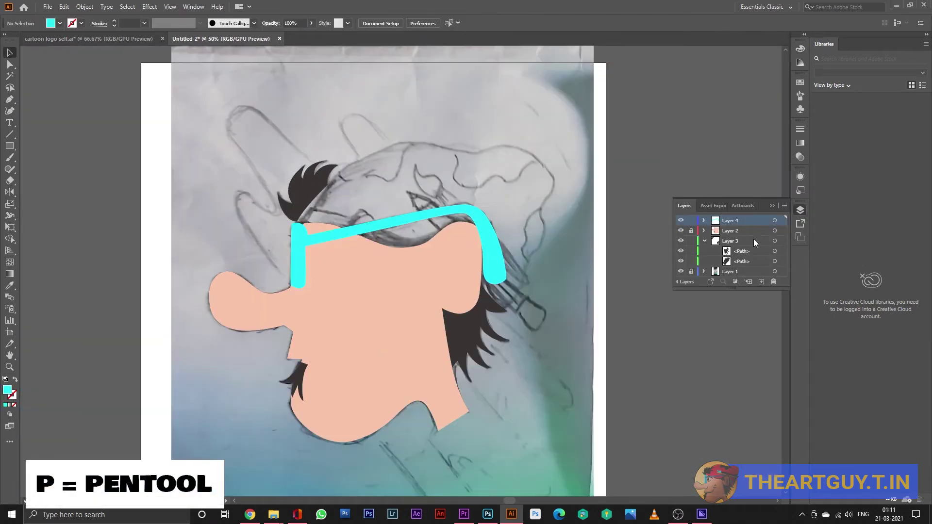
{"action": "left_click", "coordinate": [761, 282]}
{"action": "left_click", "coordinate": [691, 231]}
Trace the cap's upper edge with the Pen tool from the forehead over the crown toward the back of the head.
{"action": "scroll", "coordinate": [337, 200], "scroll_direction": "up", "scroll_amount": 3}
{"action": "key", "text": "p"}
{"action": "left_click", "coordinate": [214, 266]}
{"action": "left_click_drag", "start_coordinate": [340, 131], "coordinate": [288, 243]}
{"action": "mouse_move", "coordinate": [292, 231]}
{"action": "left_mouse_down"}
{"action": "mouse_move", "coordinate": [393, 150]}
{"action": "mouse_move", "coordinate": [241, 222]}
{"action": "left_mouse_up"}
{"action": "mouse_move", "coordinate": [435, 225]}
{"action": "left_mouse_down"}
{"action": "mouse_move", "coordinate": [493, 242]}
{"action": "mouse_move", "coordinate": [198, 217]}
{"action": "left_mouse_up"}
{"action": "left_click_drag", "start_coordinate": [305, 210], "coordinate": [356, 254]}
Continue the cap outline down the wavy back edge to its lowest point behind the ear.
{"action": "left_click_drag", "start_coordinate": [321, 181], "coordinate": [329, 225]}
{"action": "left_click_drag", "start_coordinate": [327, 258], "coordinate": [324, 281]}
{"action": "left_click_drag", "start_coordinate": [281, 311], "coordinate": [272, 335]}
{"action": "left_click_drag", "start_coordinate": [292, 388], "coordinate": [328, 221]}
{"action": "mouse_move", "coordinate": [282, 266]}
{"action": "left_mouse_down"}
{"action": "mouse_move", "coordinate": [275, 283]}
{"action": "mouse_move", "coordinate": [222, 307]}
{"action": "left_mouse_up"}
{"action": "scroll", "coordinate": [528, 224], "scroll_direction": "down", "scroll_amount": 1}
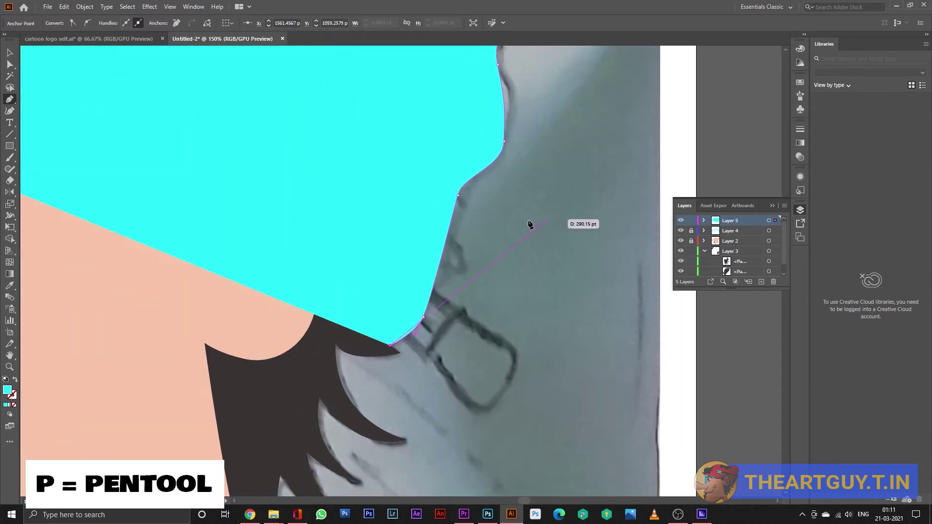
{"action": "scroll", "coordinate": [290, 220], "scroll_direction": "down", "scroll_amount": 1}
Swap the cap's fill and stroke, and close its outline with a curve running inside the ear and forehead area.
{"action": "key", "text": "shift+x"}
{"action": "left_click", "coordinate": [89, 39]}
{"action": "left_click", "coordinate": [225, 39]}
{"action": "left_click_drag", "start_coordinate": [332, 270], "coordinate": [326, 242]}
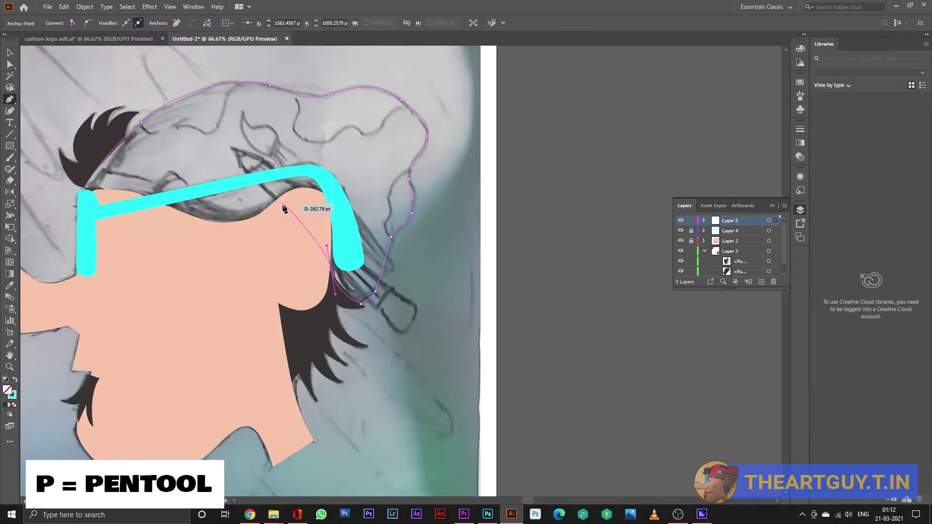
{"action": "left_click_drag", "start_coordinate": [282, 206], "coordinate": [258, 220]}
{"action": "left_click_drag", "start_coordinate": [220, 223], "coordinate": [200, 218]}
{"action": "left_click_drag", "start_coordinate": [143, 211], "coordinate": [250, 231]}
{"action": "left_click_drag", "start_coordinate": [339, 250], "coordinate": [320, 253]}
{"action": "left_click", "coordinate": [299, 246]}
Move Layer 5 below Layer 2 and fill the cap shape with red.
{"action": "left_click_drag", "start_coordinate": [731, 220], "coordinate": [730, 245]}
{"action": "key", "text": "v"}
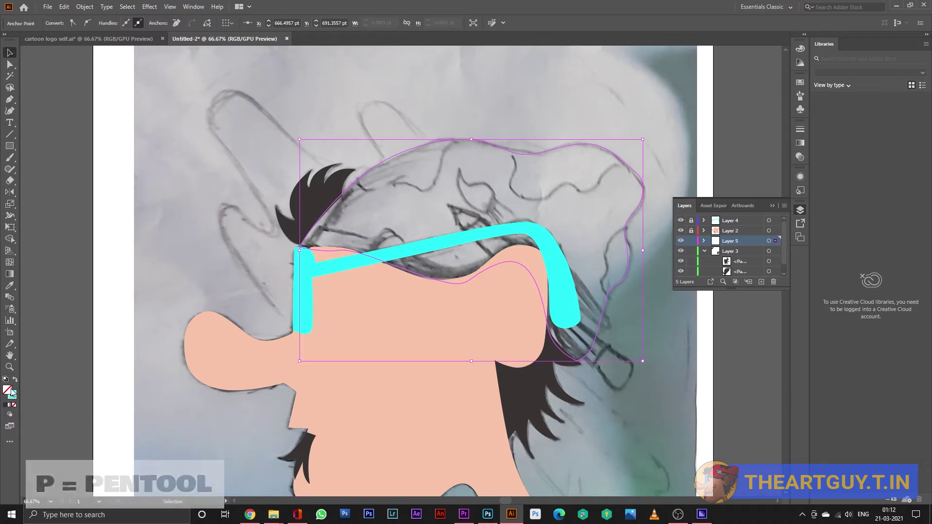
{"action": "double_click", "coordinate": [7, 390]}
{"action": "left_click", "coordinate": [672, 198]}
{"action": "left_click", "coordinate": [778, 195]}
{"action": "left_click", "coordinate": [665, 151]}
Hide the sketch on Layer 1.
{"action": "scroll", "coordinate": [506, 181], "scroll_direction": "down", "scroll_amount": 2}
{"action": "scroll", "coordinate": [681, 273], "scroll_direction": "down", "scroll_amount": 2}
{"action": "left_click", "coordinate": [681, 272]}
Adjust the anchor points on the cap's lower edge with Direct Selection to cover the white gap above the forehead, and deselect.
{"action": "scroll", "coordinate": [440, 241], "scroll_direction": "up", "scroll_amount": 3}
{"action": "left_click", "coordinate": [485, 271]}
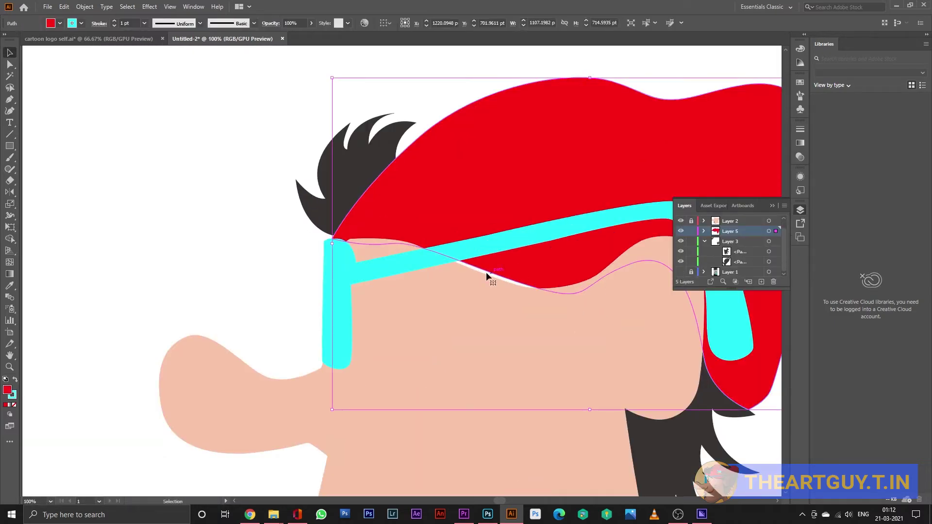
{"action": "key", "text": "a"}
{"action": "left_click_drag", "start_coordinate": [527, 287], "coordinate": [528, 293]}
{"action": "left_click_drag", "start_coordinate": [631, 310], "coordinate": [305, 267]}
{"action": "left_click", "coordinate": [505, 279]}
{"action": "scroll", "coordinate": [505, 280], "scroll_direction": "down", "scroll_amount": 1}
{"action": "left_click", "coordinate": [454, 312]}
{"action": "scroll", "coordinate": [449, 305], "scroll_direction": "up", "scroll_amount": 2}
{"action": "left_click_drag", "start_coordinate": [428, 288], "coordinate": [421, 308]}
{"action": "left_click", "coordinate": [562, 285]}
{"action": "scroll", "coordinate": [562, 285], "scroll_direction": "down", "scroll_amount": 3}
{"action": "scroll", "coordinate": [626, 229], "scroll_direction": "down", "scroll_amount": 2}
{"action": "scroll", "coordinate": [628, 286], "scroll_direction": "up", "scroll_amount": 2}
Show the sketch on Layer 1 and hide Layers 2, 5, 3 and 4.
{"action": "left_click", "coordinate": [681, 272]}
{"action": "scroll", "coordinate": [681, 272], "scroll_direction": "down", "scroll_amount": 1}
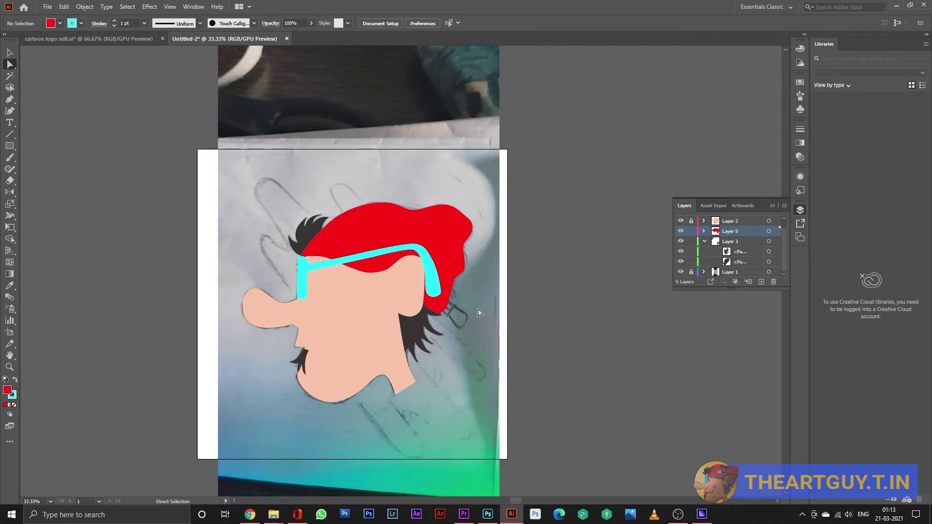
{"action": "left_click", "coordinate": [681, 222]}
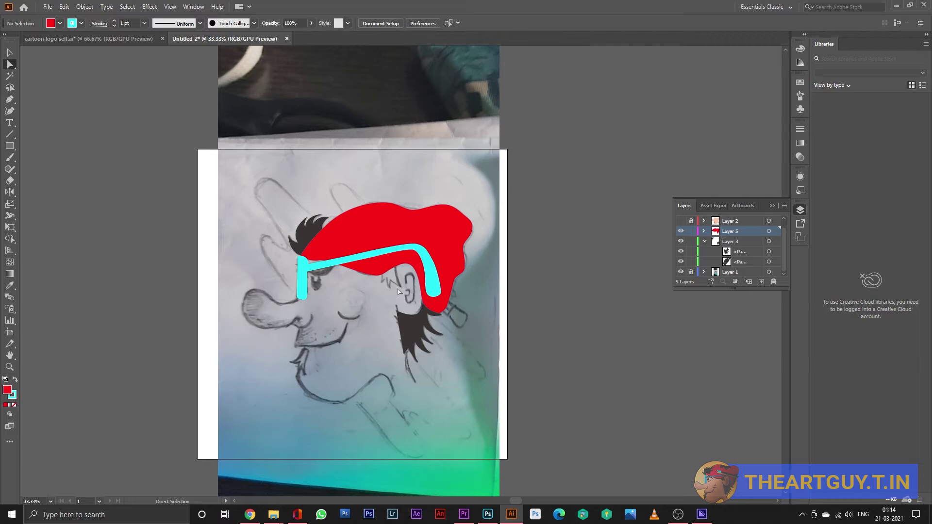
{"action": "left_click", "coordinate": [681, 232]}
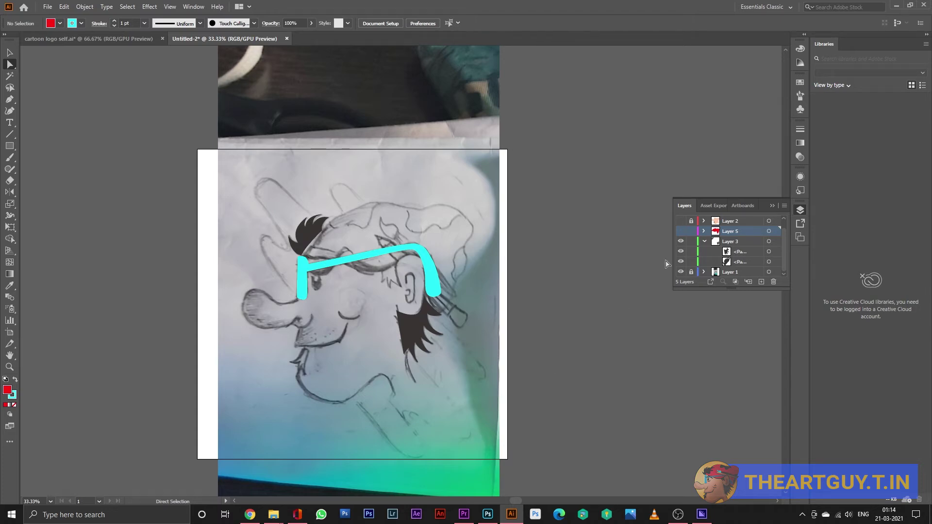
{"action": "left_click", "coordinate": [681, 241]}
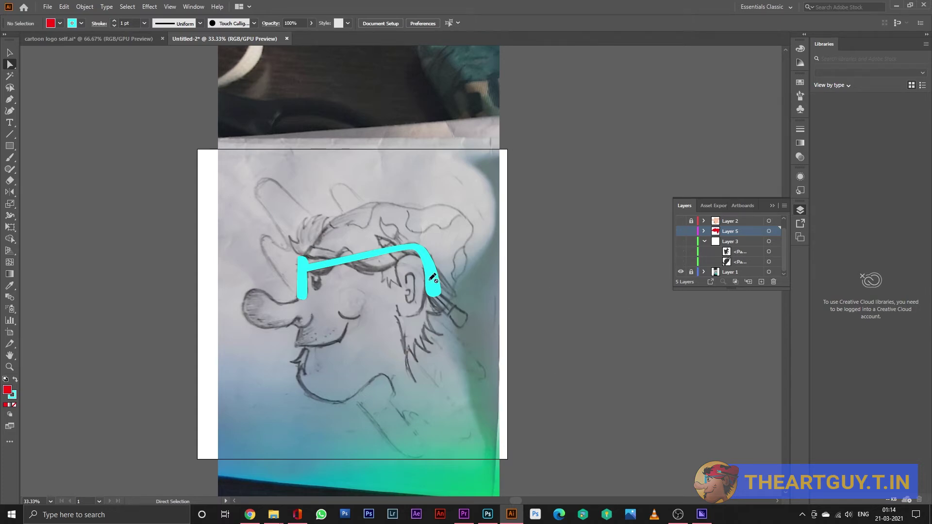
{"action": "scroll", "coordinate": [695, 226], "scroll_direction": "up", "scroll_amount": 1}
{"action": "left_click", "coordinate": [681, 221]}
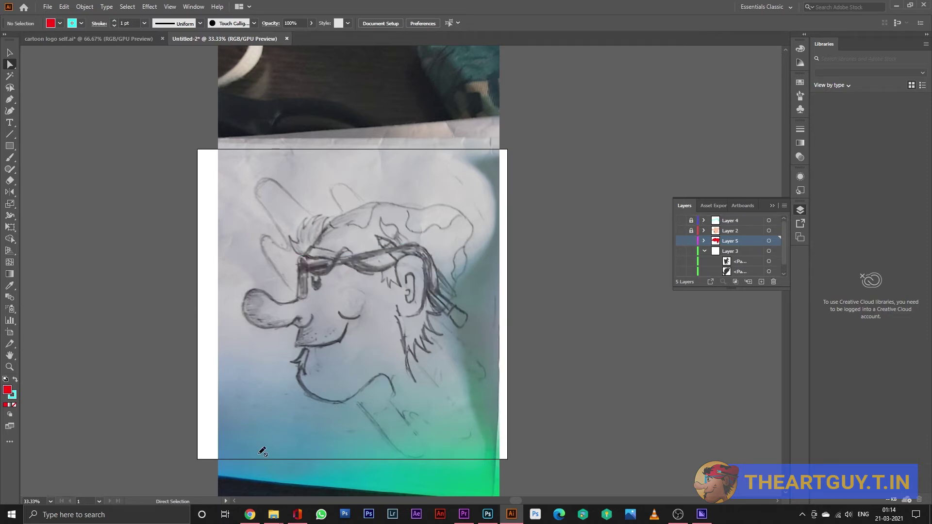
On a new layer at the top of the stack, trace the upper lip and smile as an unfilled open path about 347 pt wide.
{"action": "left_click", "coordinate": [761, 282]}
{"action": "left_click_drag", "start_coordinate": [736, 241], "coordinate": [731, 219]}
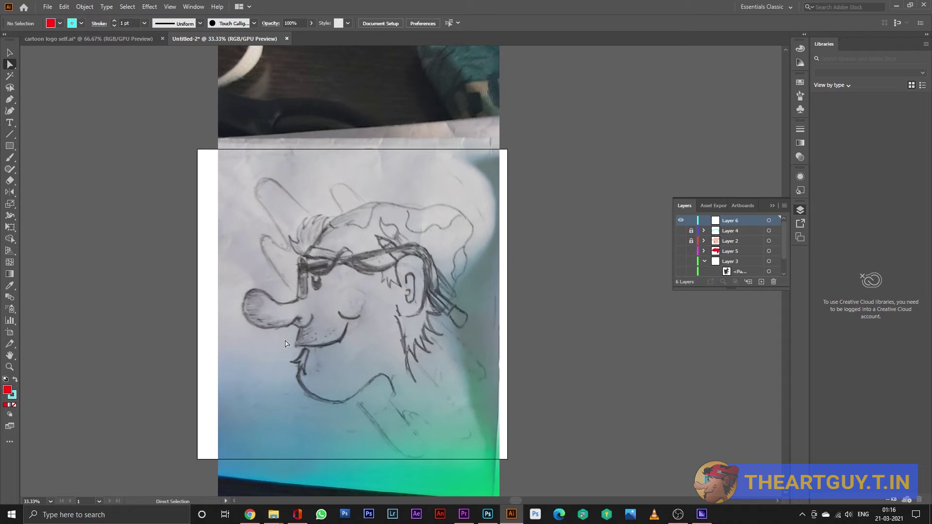
{"action": "key", "text": "p"}
{"action": "scroll", "coordinate": [286, 344], "scroll_direction": "up", "scroll_amount": 4}
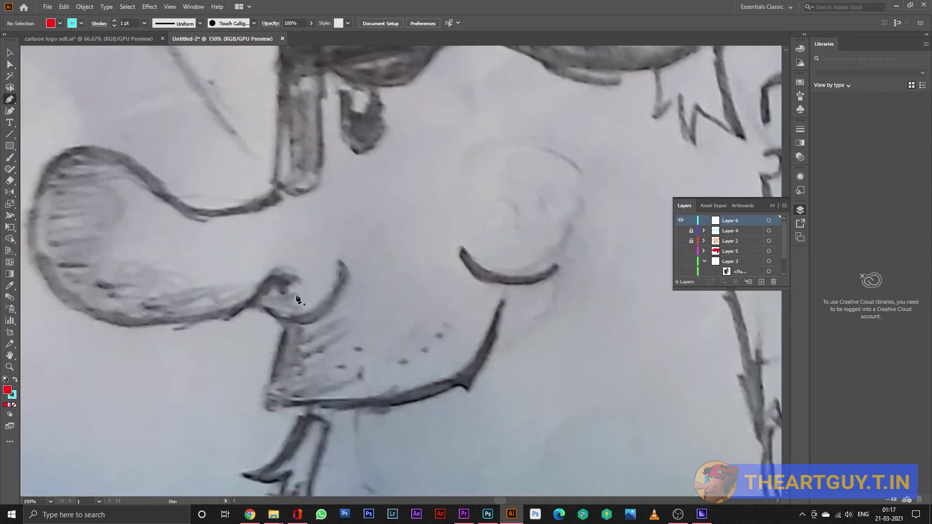
{"action": "left_click", "coordinate": [287, 330]}
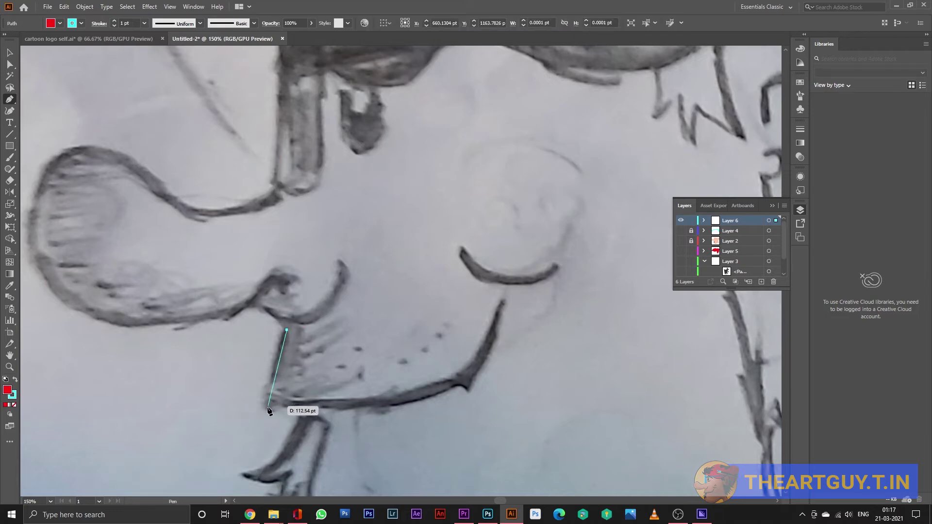
{"action": "left_click", "coordinate": [267, 408]}
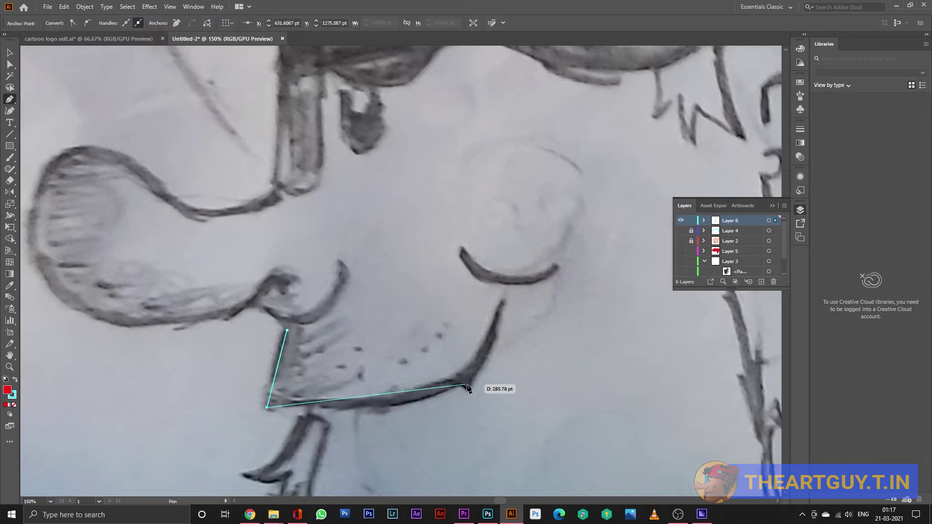
{"action": "left_click_drag", "start_coordinate": [467, 385], "coordinate": [506, 350]}
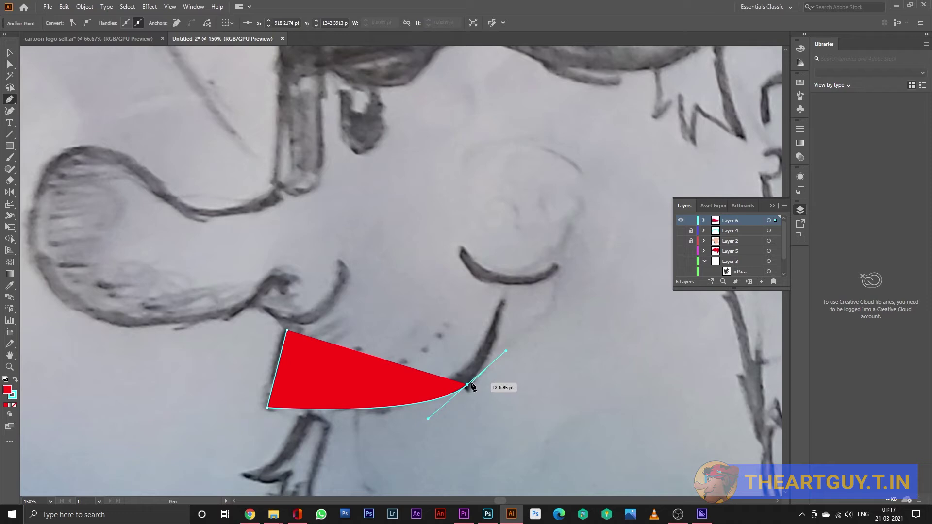
{"action": "left_click", "coordinate": [16, 405]}
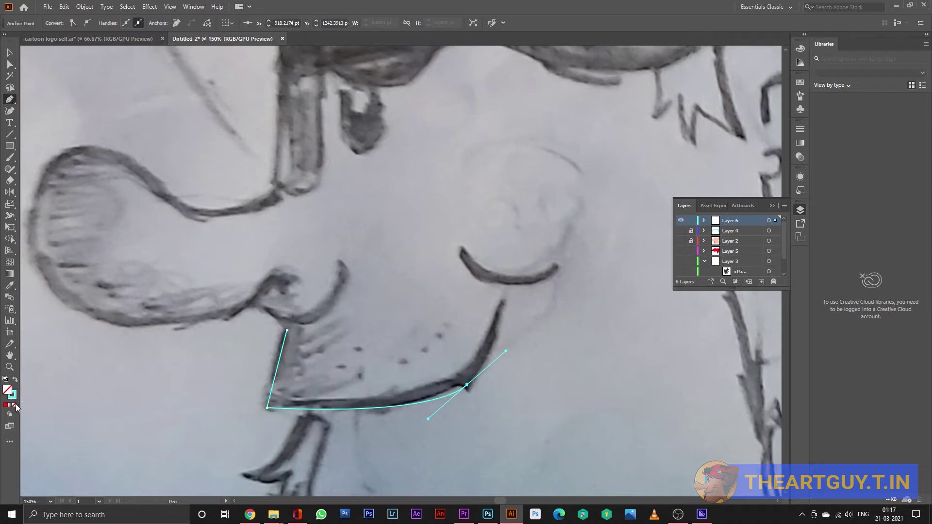
{"action": "left_click", "coordinate": [509, 294]}
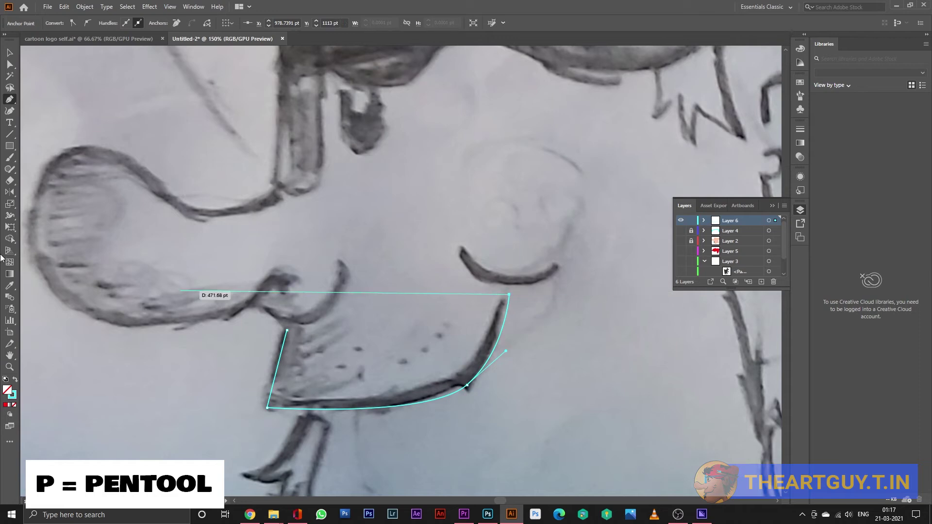
{"action": "left_click", "coordinate": [9, 53]}
{"action": "left_click", "coordinate": [563, 328]}
Set the mouth line's stroke colour to black (000000).
{"action": "scroll", "coordinate": [316, 340], "scroll_direction": "down", "scroll_amount": 1}
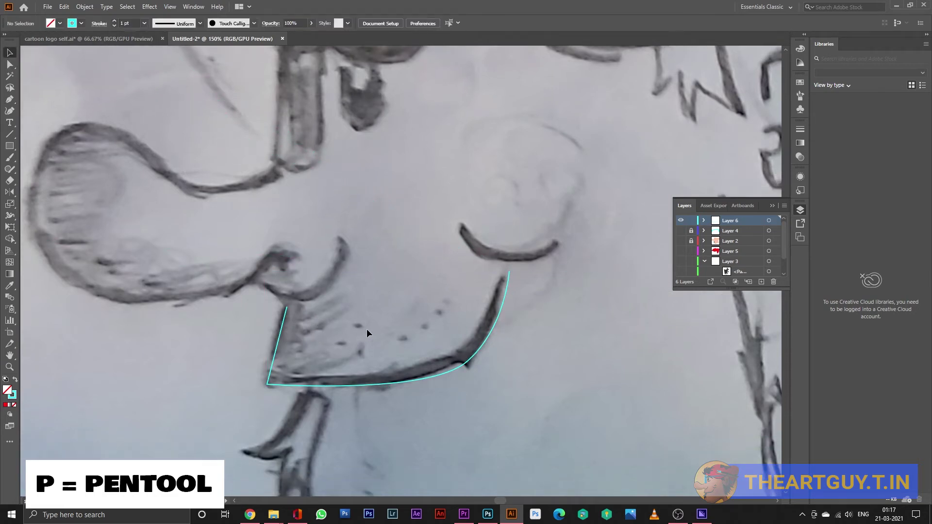
{"action": "left_click", "coordinate": [402, 385]}
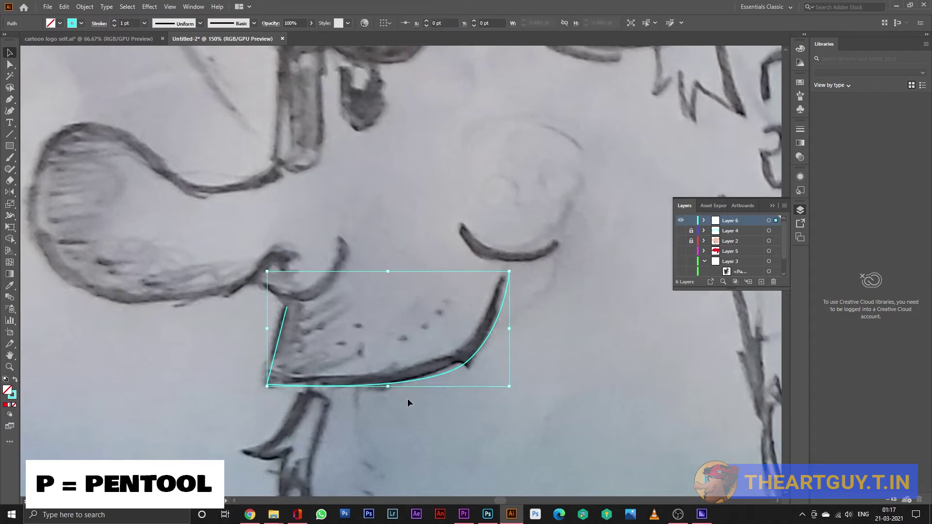
{"action": "double_click", "coordinate": [13, 395]}
{"action": "left_click", "coordinate": [650, 195]}
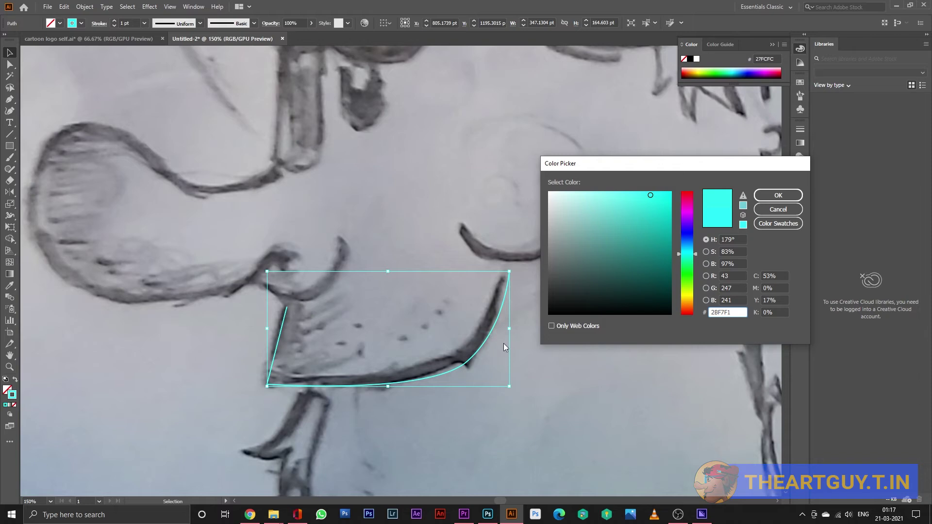
{"action": "left_click", "coordinate": [550, 314]}
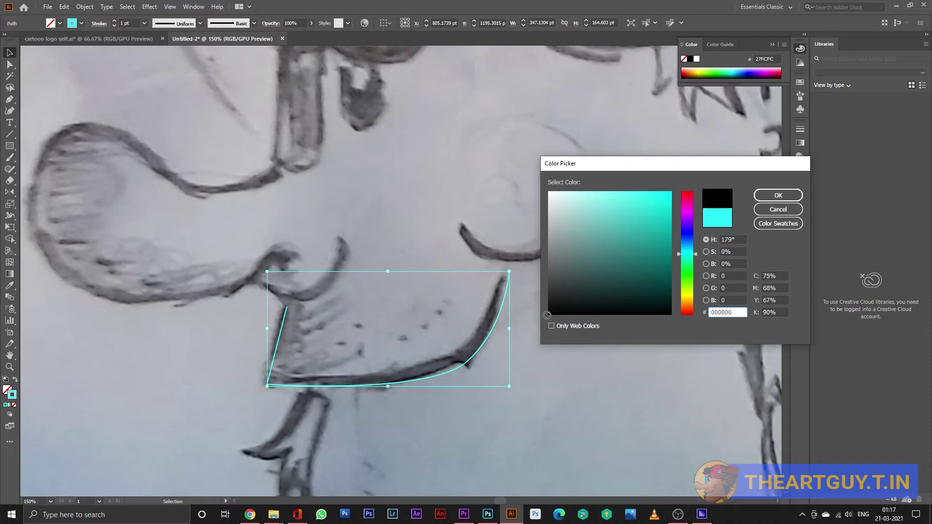
{"action": "left_click", "coordinate": [779, 195]}
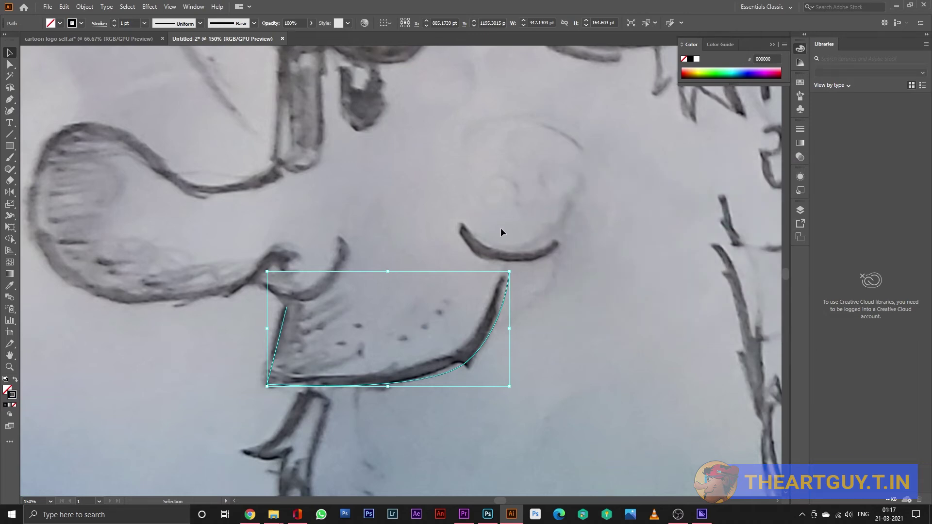
Apply Width Profile 1 to the mouth line and set its stroke weight to 14 pt.
{"action": "left_click", "coordinate": [518, 399]}
{"action": "left_click", "coordinate": [438, 378]}
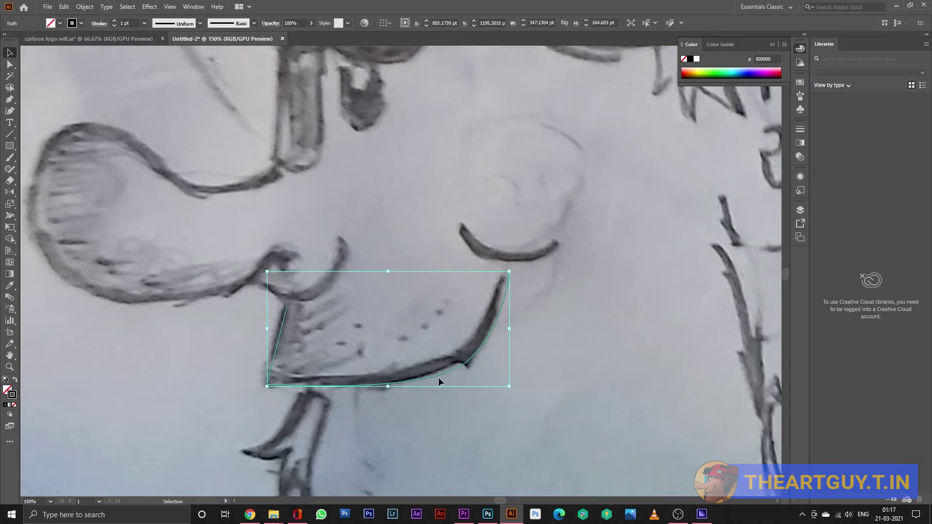
{"action": "left_click", "coordinate": [186, 25]}
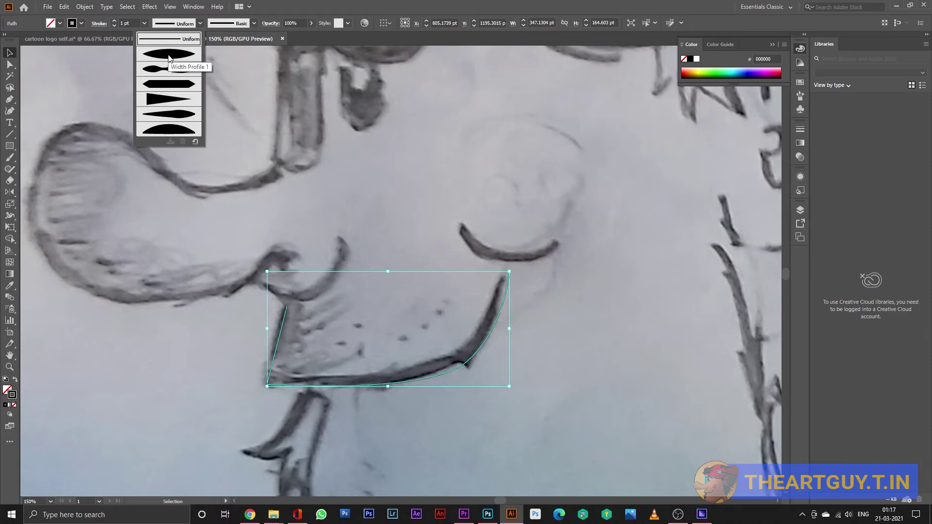
{"action": "left_click", "coordinate": [169, 55]}
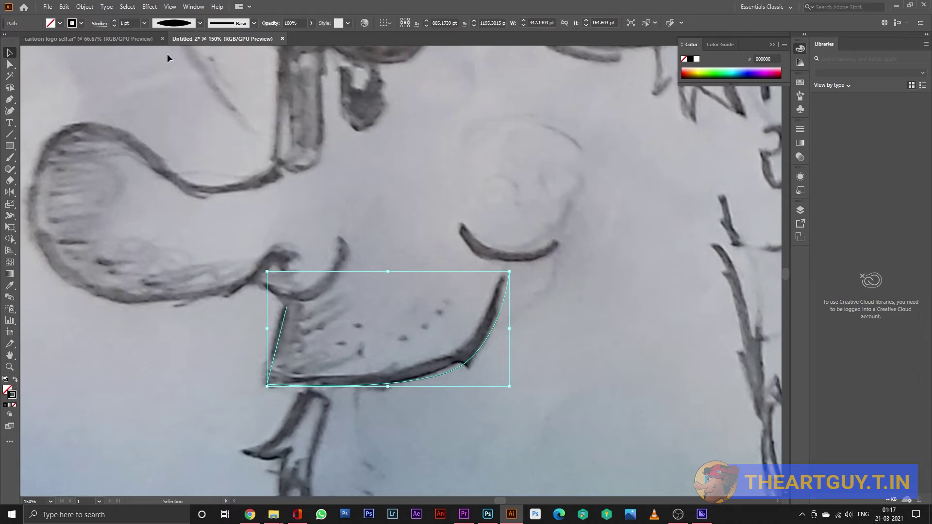
{"action": "left_click", "coordinate": [114, 21]}
{"action": "left_click", "coordinate": [115, 21]}
{"action": "left_click", "coordinate": [115, 22]}
{"action": "left_click", "coordinate": [115, 21]}
{"action": "left_click", "coordinate": [115, 21]}
{"action": "left_click", "coordinate": [116, 22]}
{"action": "left_click", "coordinate": [116, 21]}
{"action": "left_click", "coordinate": [115, 22]}
{"action": "left_click", "coordinate": [546, 210]}
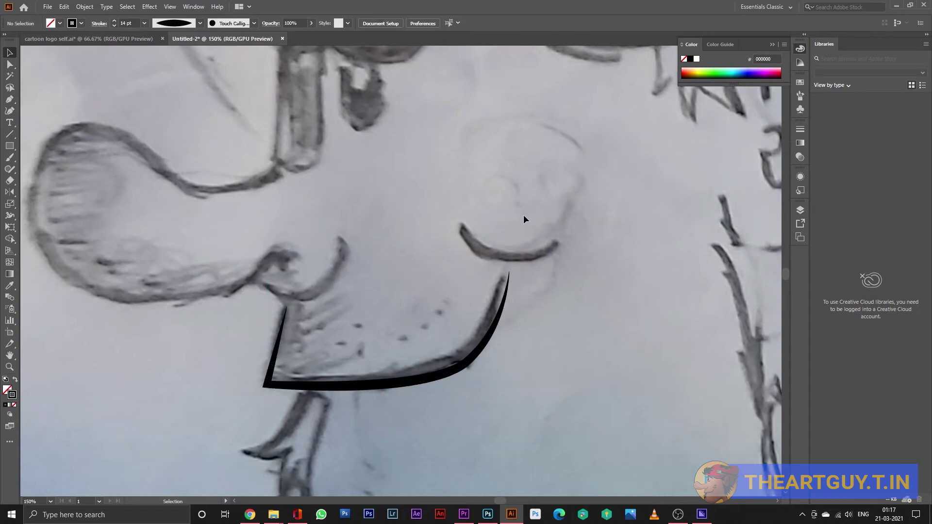
Try scaling the mouth line down proportionally, and undo the resize.
{"action": "scroll", "coordinate": [414, 244], "scroll_direction": "down", "scroll_amount": 1}
{"action": "left_click", "coordinate": [800, 209]}
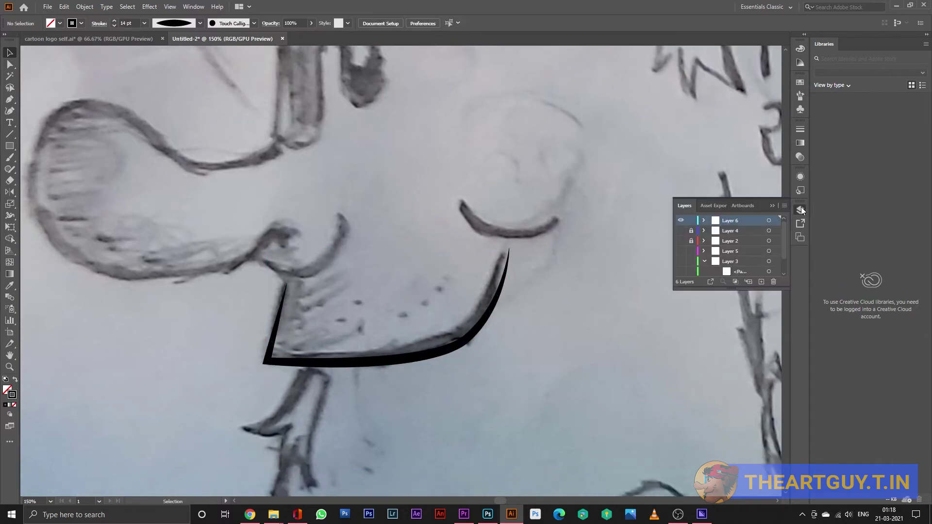
{"action": "left_click_drag", "start_coordinate": [423, 287], "coordinate": [465, 392]}
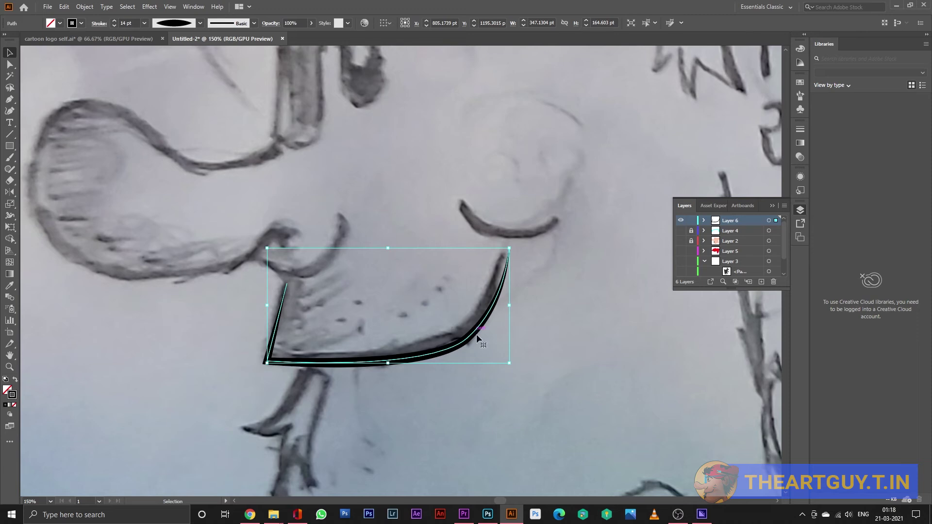
{"action": "left_click_drag", "start_coordinate": [509, 249], "coordinate": [407, 309]}
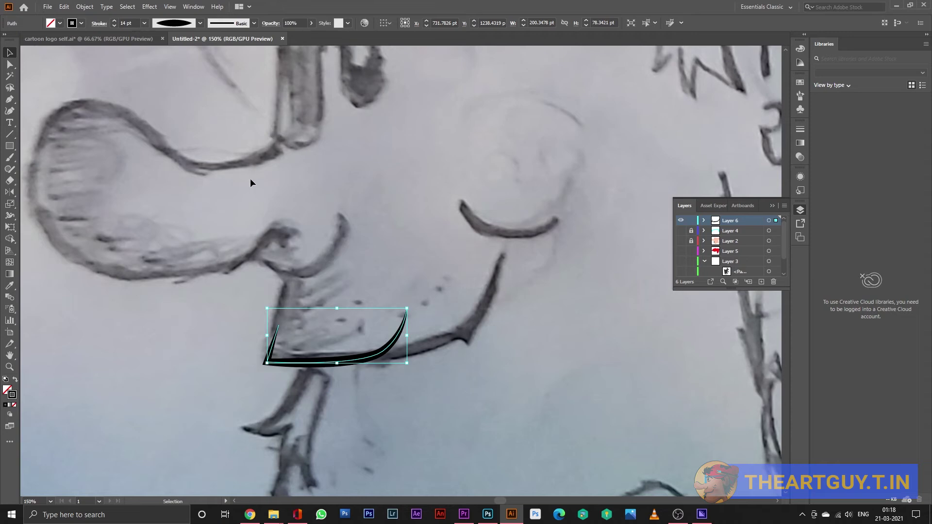
{"action": "key", "text": "ctrl+z"}
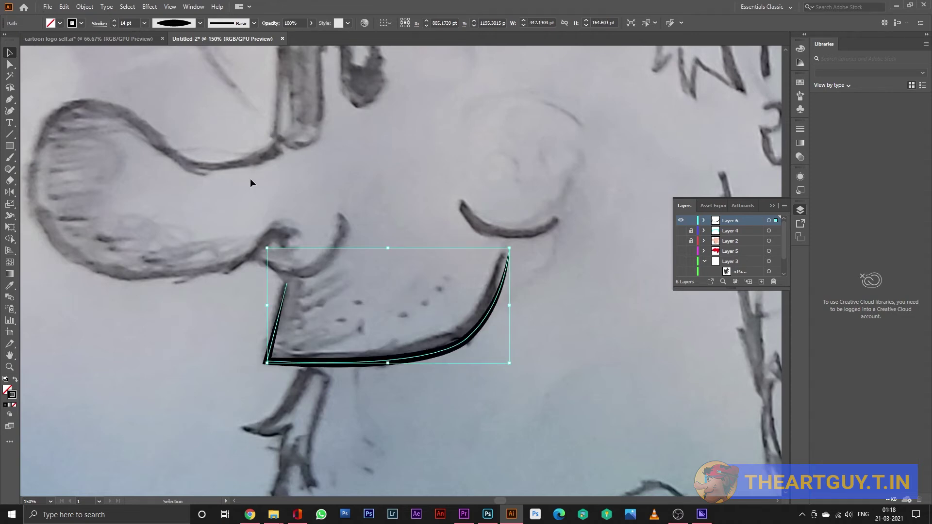
Expand the appearance of the mouth line to turn its tapered stroke into a filled shape.
{"action": "left_click", "coordinate": [88, 8]}
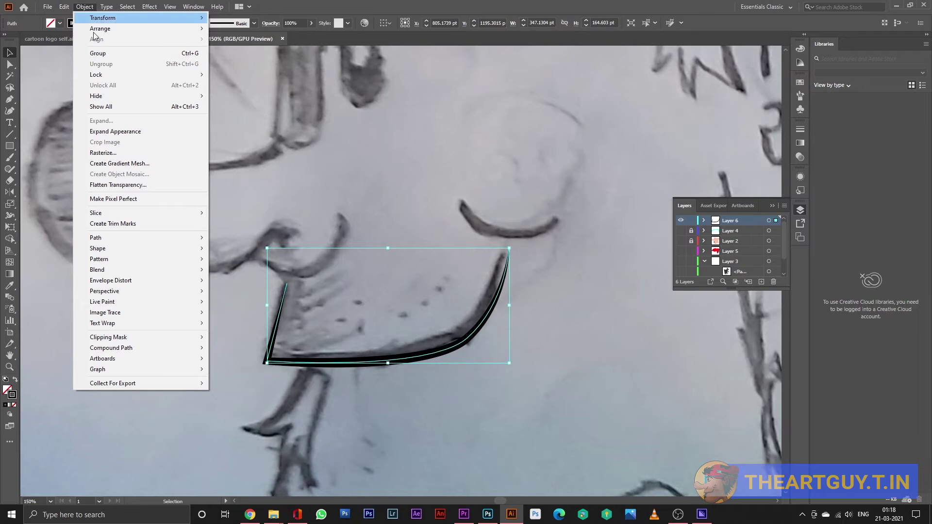
{"action": "left_click", "coordinate": [118, 132]}
{"action": "left_click", "coordinate": [433, 398]}
{"action": "left_click", "coordinate": [464, 339]}
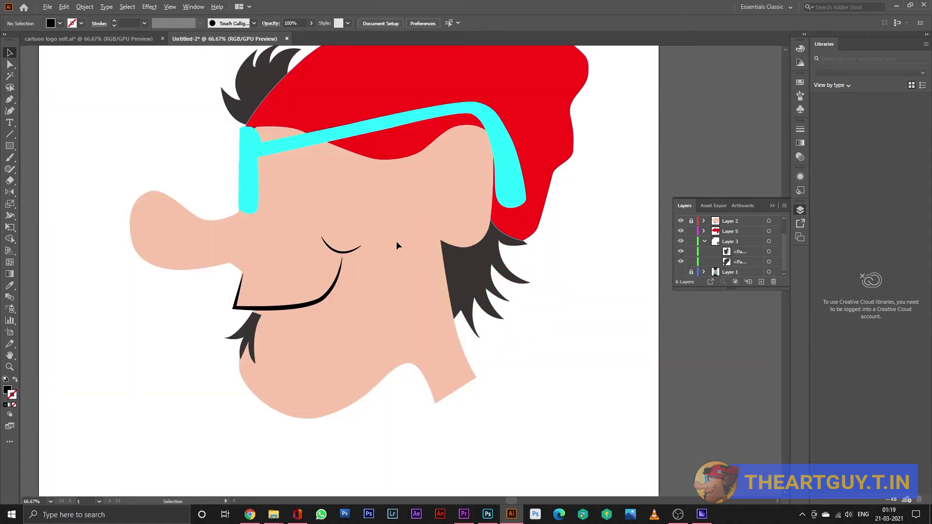
{"action": "scroll", "coordinate": [396, 241], "scroll_direction": "down", "scroll_amount": 1}
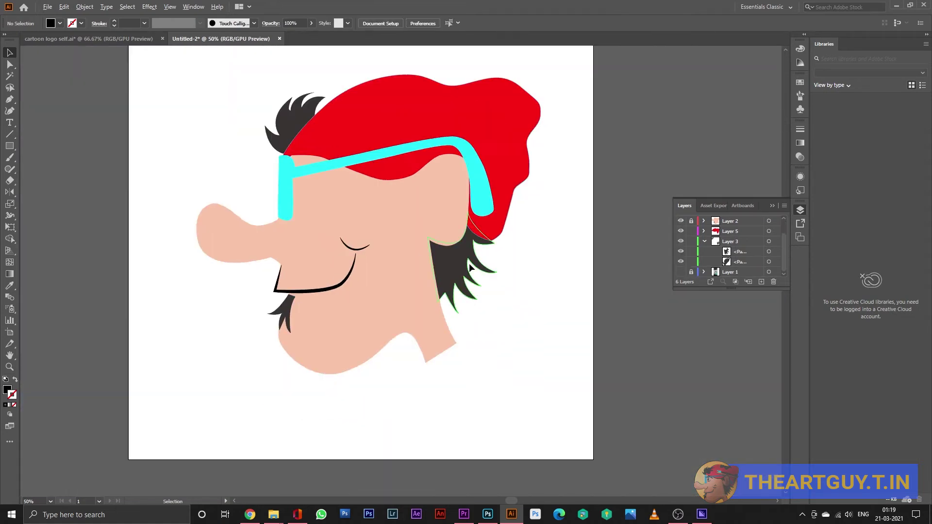
{"action": "scroll", "coordinate": [263, 298], "scroll_direction": "up", "scroll_amount": 1}
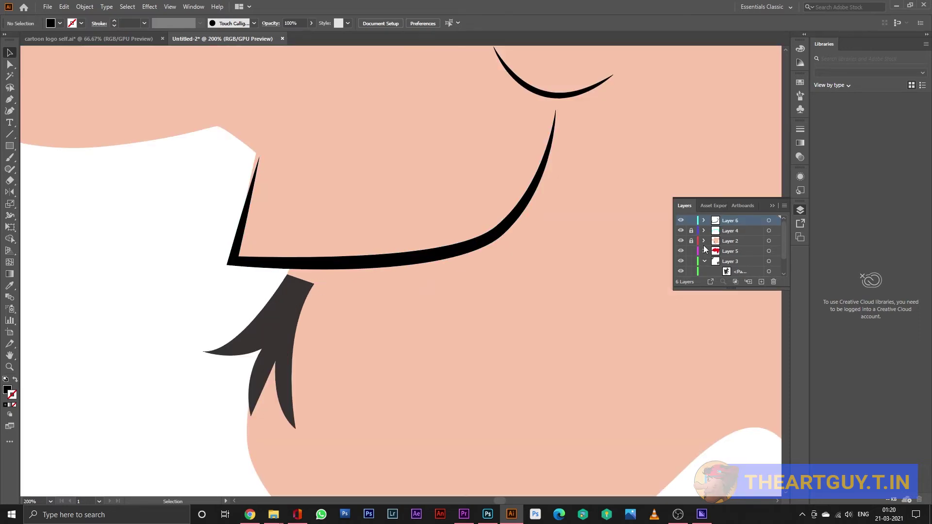
Unlock Layer 2 and Layer 4, and move the top anchor points of the chin beard up to meet the mouth line.
{"action": "left_click", "coordinate": [691, 240]}
{"action": "left_click", "coordinate": [692, 231]}
{"action": "left_click", "coordinate": [291, 327]}
{"action": "key", "text": "a"}
{"action": "mouse_move", "coordinate": [314, 284]}
{"action": "left_mouse_down"}
{"action": "mouse_move", "coordinate": [321, 268]}
{"action": "mouse_move", "coordinate": [288, 268]}
{"action": "left_mouse_up"}
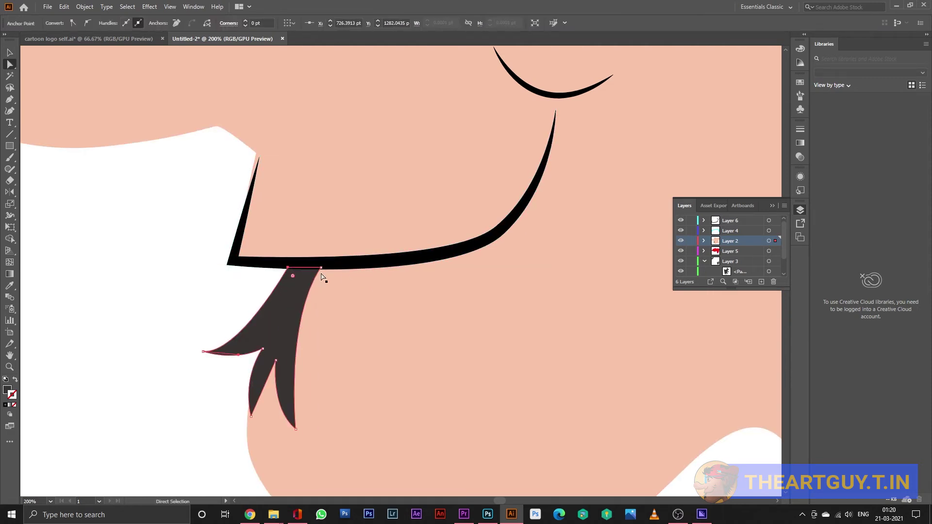
{"action": "left_click", "coordinate": [136, 324]}
{"action": "scroll", "coordinate": [193, 319], "scroll_direction": "down", "scroll_amount": 5}
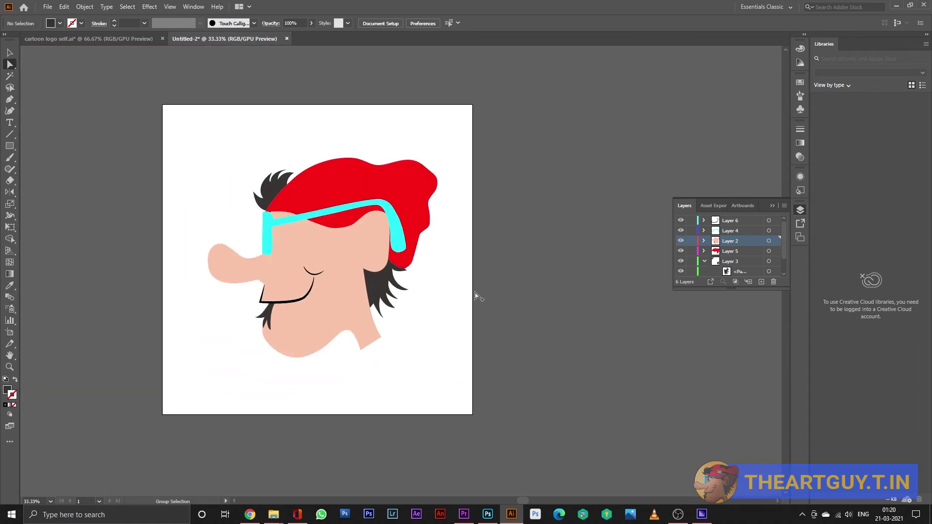
{"action": "scroll", "coordinate": [475, 293], "scroll_direction": "up", "scroll_amount": 2}
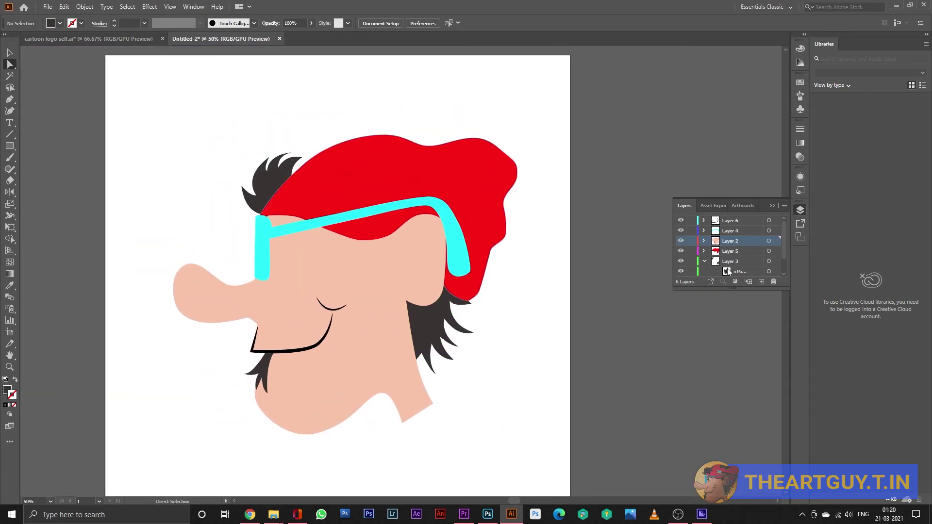
{"action": "scroll", "coordinate": [264, 270], "scroll_direction": "down", "scroll_amount": 1}
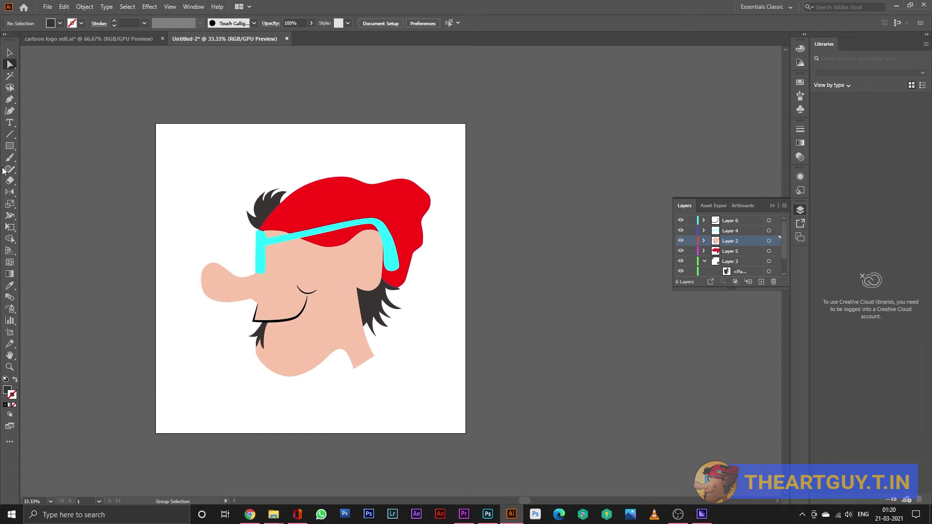
{"action": "left_click", "coordinate": [10, 145]}
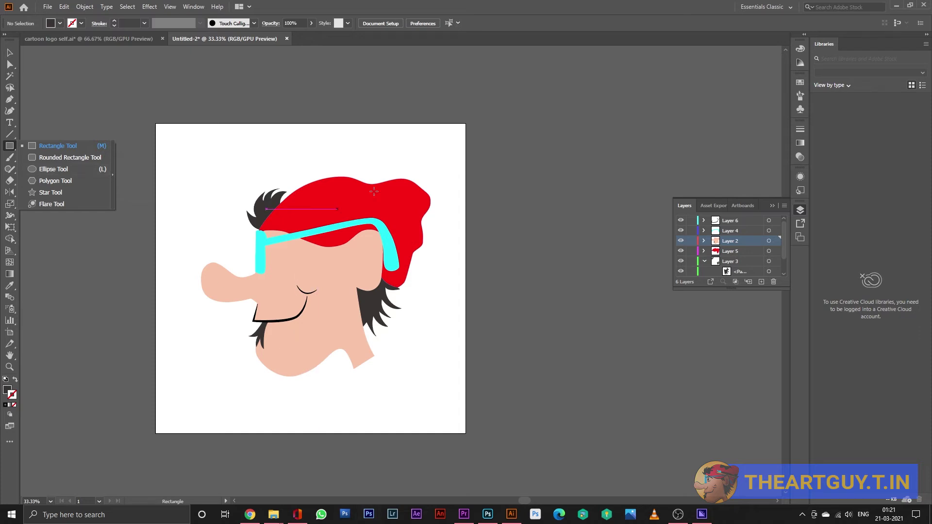
{"action": "left_click", "coordinate": [10, 54]}
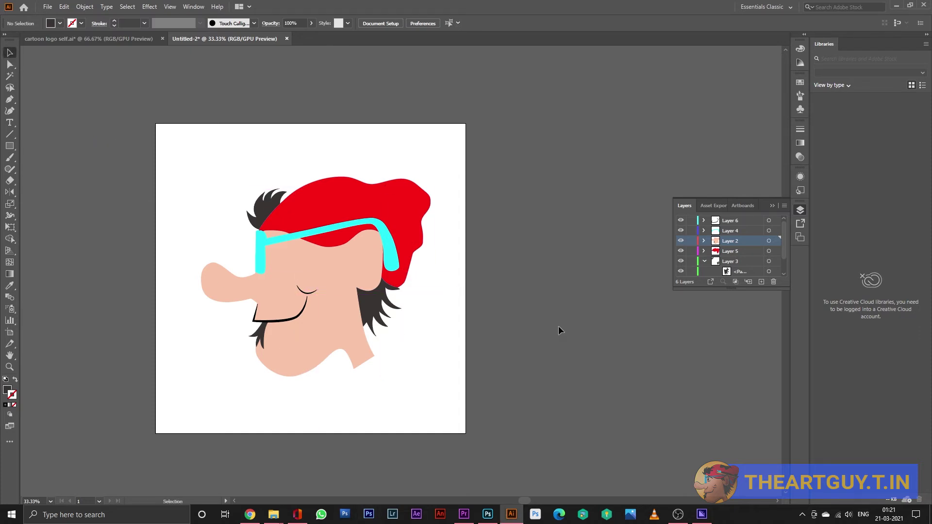
Show the sketch in Layer 1, hide the coloured artwork layers, and make Layer 6 active and visible.
{"action": "scroll", "coordinate": [700, 255], "scroll_direction": "down", "scroll_amount": 2}
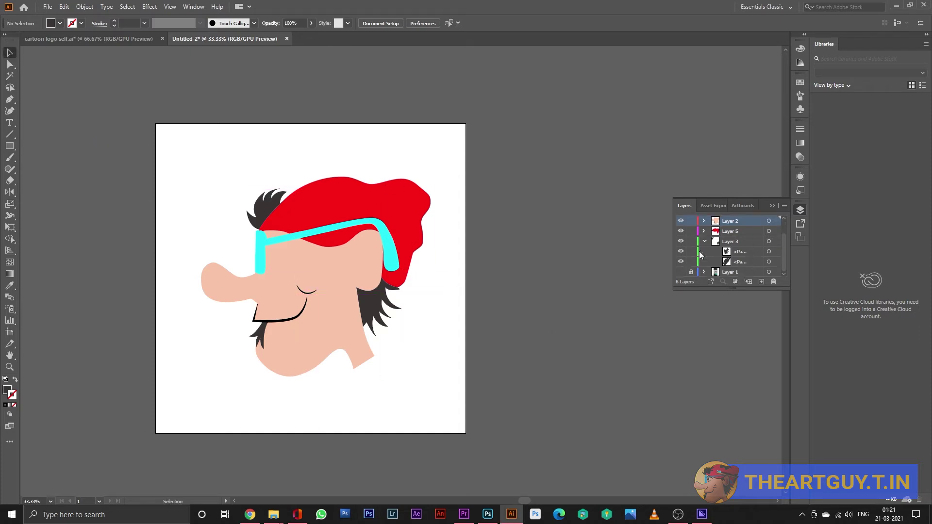
{"action": "left_click", "coordinate": [680, 272]}
{"action": "left_click", "coordinate": [681, 262]}
{"action": "left_click", "coordinate": [681, 252]}
{"action": "left_click_drag", "start_coordinate": [681, 217], "coordinate": [681, 213]}
{"action": "scroll", "coordinate": [391, 251], "scroll_direction": "up", "scroll_amount": 3}
{"action": "scroll", "coordinate": [393, 250], "scroll_direction": "up", "scroll_amount": 3}
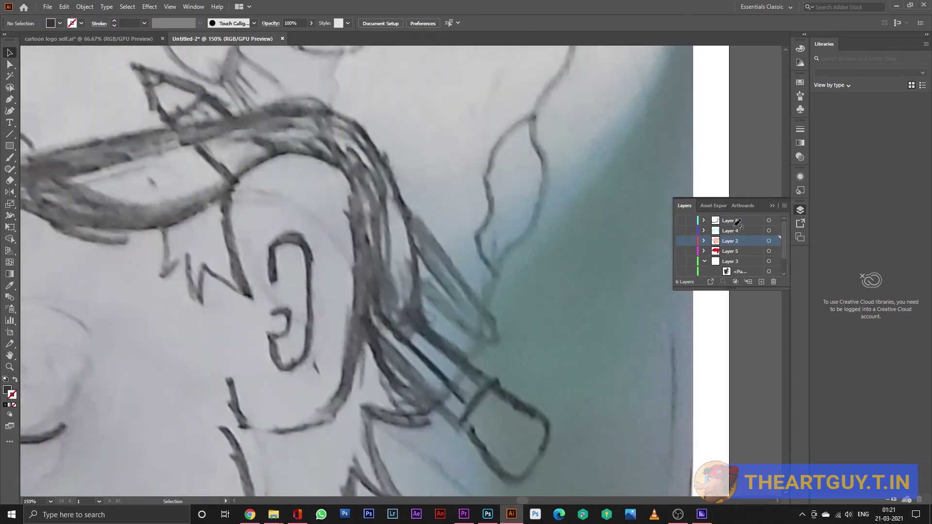
{"action": "left_click", "coordinate": [736, 222]}
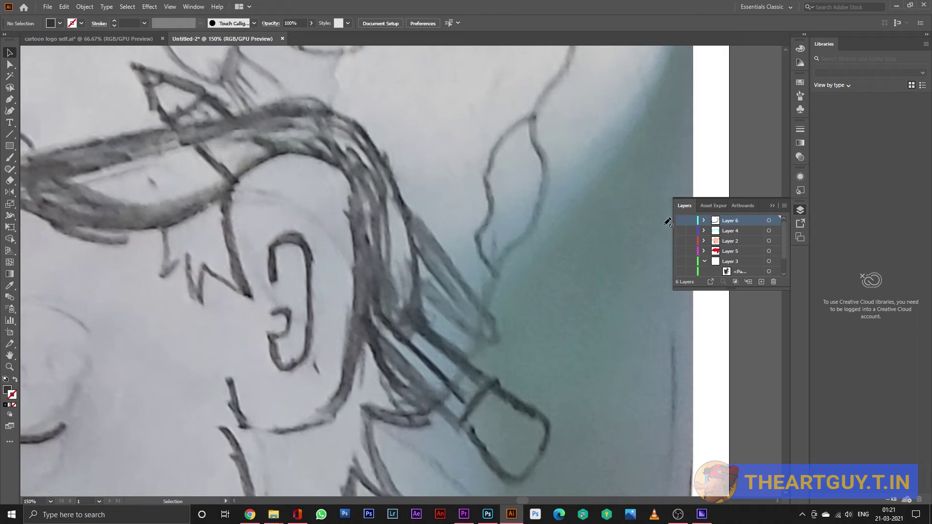
{"action": "left_click", "coordinate": [681, 220]}
Trace the inner ear line of the sketch with the Pen tool as an open curved path on Layer 6.
{"action": "key", "text": "p"}
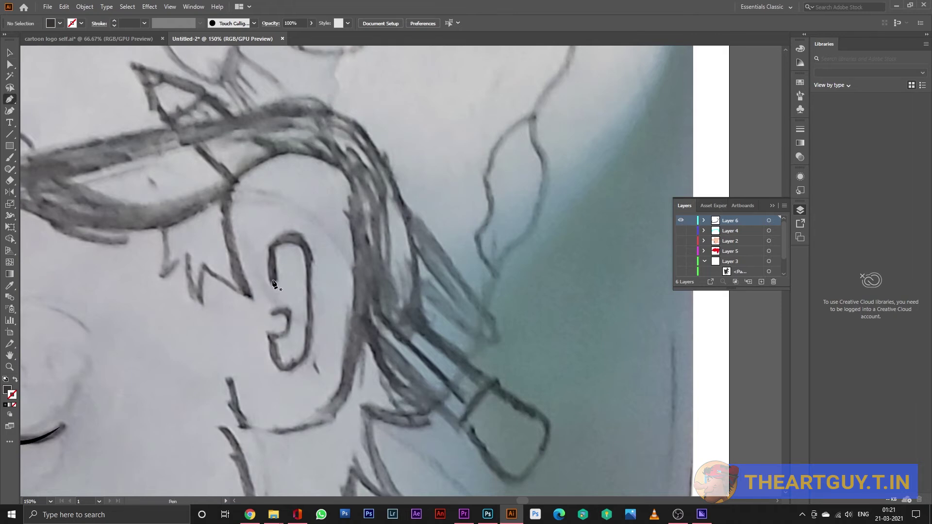
{"action": "scroll", "coordinate": [274, 284], "scroll_direction": "up", "scroll_amount": 1}
{"action": "left_click", "coordinate": [273, 282]}
{"action": "left_click", "coordinate": [276, 226]}
{"action": "left_click_drag", "start_coordinate": [319, 242], "coordinate": [331, 269]}
{"action": "left_click_drag", "start_coordinate": [315, 387], "coordinate": [270, 381]}
{"action": "left_click", "coordinate": [275, 355]}
{"action": "left_click_drag", "start_coordinate": [297, 347], "coordinate": [15, 383]}
{"action": "left_click", "coordinate": [15, 381]}
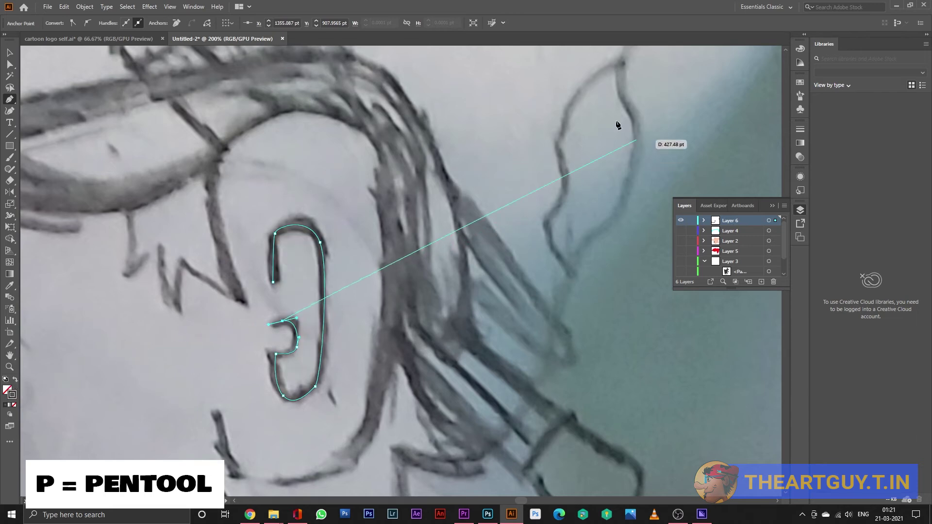
{"action": "left_click", "coordinate": [358, 196], "text": "ctrl"}
Trace the nostril curl and the curved nostril wing at the base of the nose with the Pen tool.
{"action": "scroll", "coordinate": [358, 196], "scroll_direction": "down", "scroll_amount": 2}
{"action": "scroll", "coordinate": [358, 197], "scroll_direction": "down", "scroll_amount": 1}
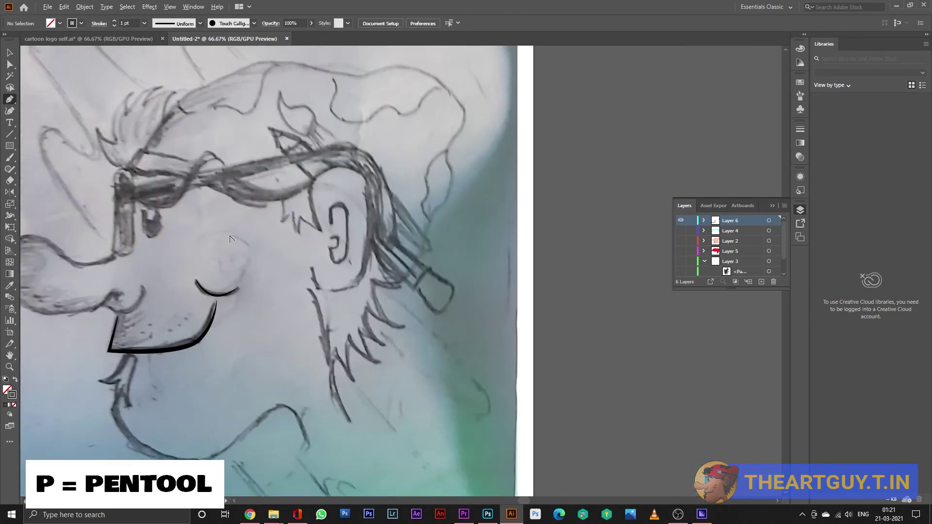
{"action": "scroll", "coordinate": [89, 311], "scroll_direction": "up", "scroll_amount": 2}
{"action": "mouse_move", "coordinate": [87, 305]}
{"action": "left_mouse_down"}
{"action": "mouse_move", "coordinate": [287, 306]}
{"action": "mouse_move", "coordinate": [337, 273]}
{"action": "mouse_move", "coordinate": [359, 286]}
{"action": "left_mouse_up"}
{"action": "left_click", "coordinate": [288, 308]}
{"action": "left_click", "coordinate": [421, 262], "text": "ctrl"}
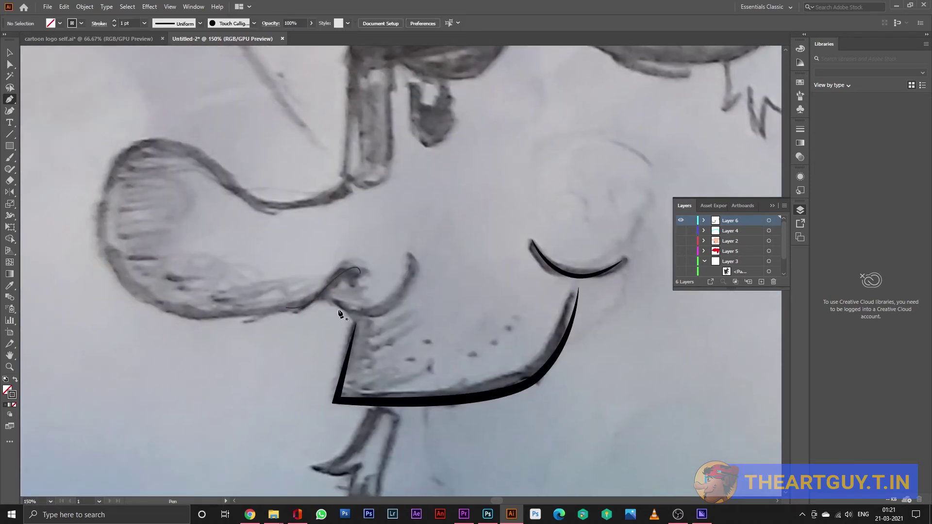
{"action": "left_click", "coordinate": [338, 306]}
{"action": "left_click_drag", "start_coordinate": [380, 315], "coordinate": [404, 299]}
{"action": "left_click_drag", "start_coordinate": [415, 261], "coordinate": [407, 246]}
{"action": "key", "text": "ctrl+z"}
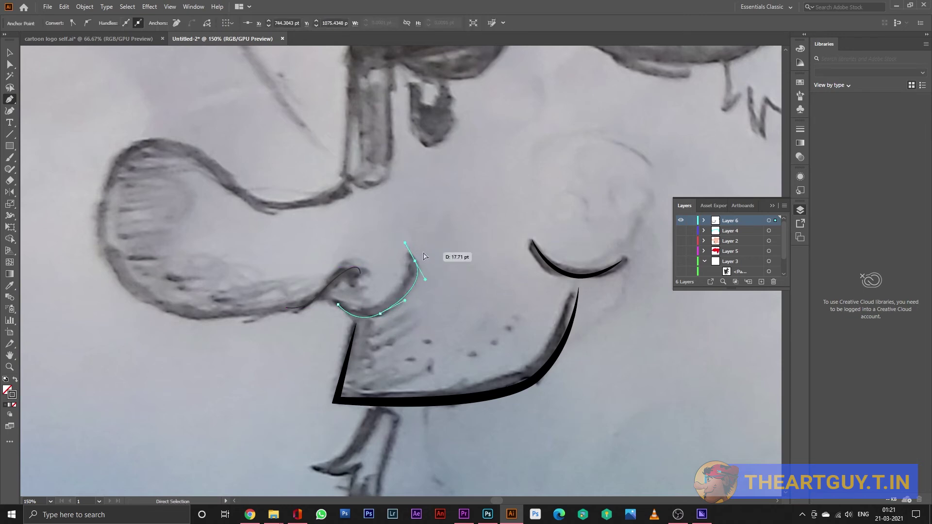
{"action": "left_click_drag", "start_coordinate": [415, 254], "coordinate": [395, 243]}
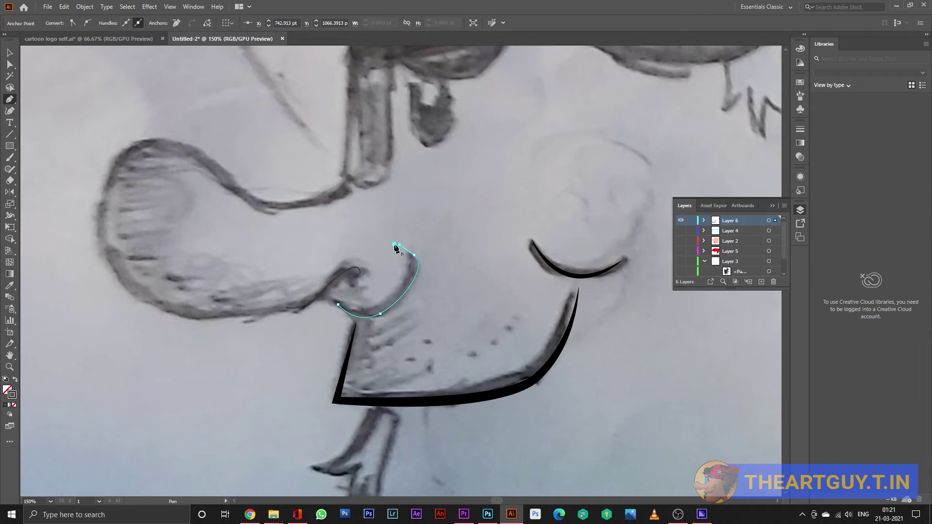
{"action": "left_click", "coordinate": [457, 236], "text": "ctrl"}
Give the ear and nostril lines a tapered width profile with a 6 pt stroke, and show the coloured layers again.
{"action": "scroll", "coordinate": [457, 236], "scroll_direction": "down", "scroll_amount": 2}
{"action": "left_click_drag", "start_coordinate": [465, 279], "coordinate": [320, 321]}
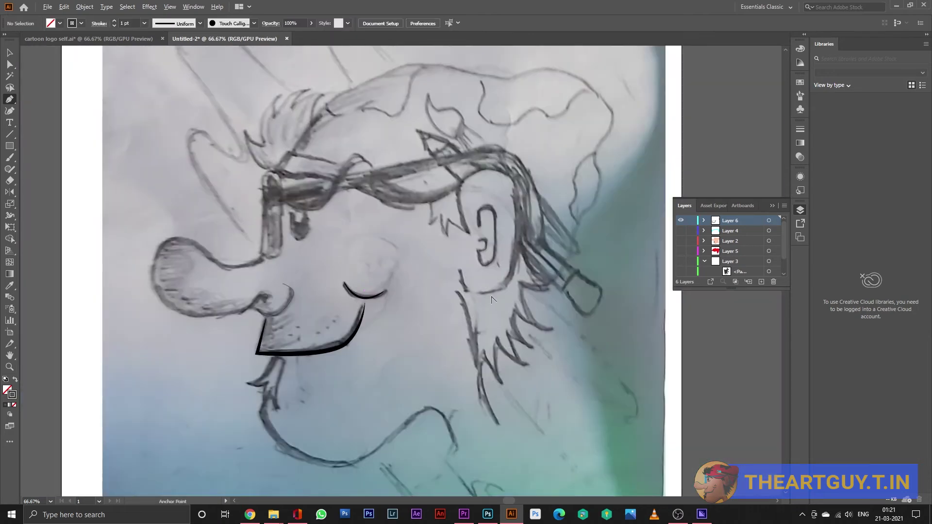
{"action": "key", "text": "v"}
{"action": "scroll", "coordinate": [430, 215], "scroll_direction": "up", "scroll_amount": 2}
{"action": "left_click", "coordinate": [122, 397]}
{"action": "left_click", "coordinate": [45, 393], "text": "shift"}
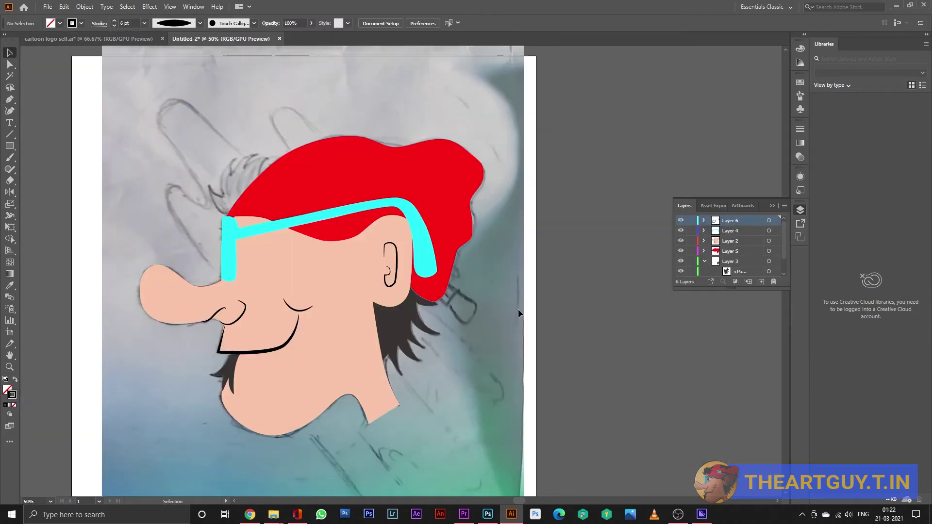
Outline the edges of the chin, neck and ear with black Pen tool strokes on Layer 2.
{"action": "scroll", "coordinate": [203, 332], "scroll_direction": "up", "scroll_amount": 5}
{"action": "scroll", "coordinate": [193, 353], "scroll_direction": "down", "scroll_amount": 4}
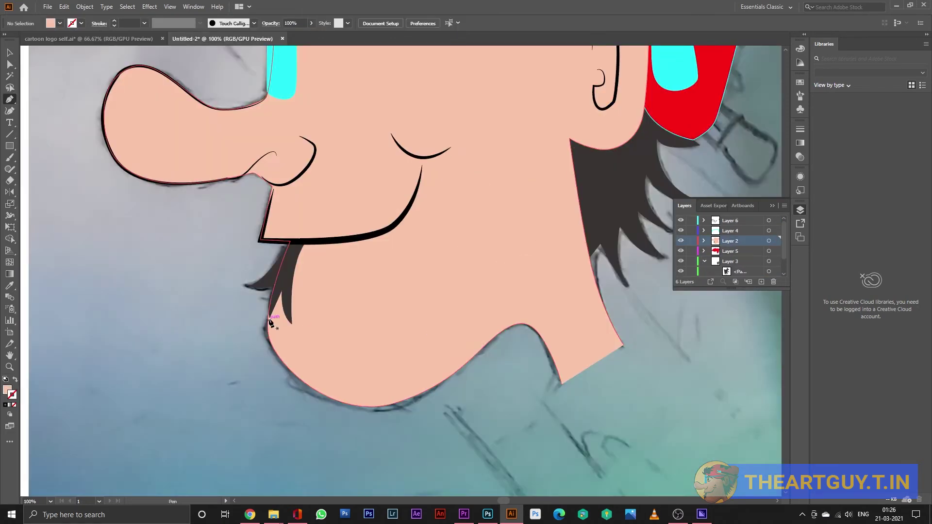
{"action": "scroll", "coordinate": [403, 400], "scroll_direction": "up", "scroll_amount": 2}
{"action": "left_click", "coordinate": [281, 200]}
{"action": "double_click", "coordinate": [9, 387]}
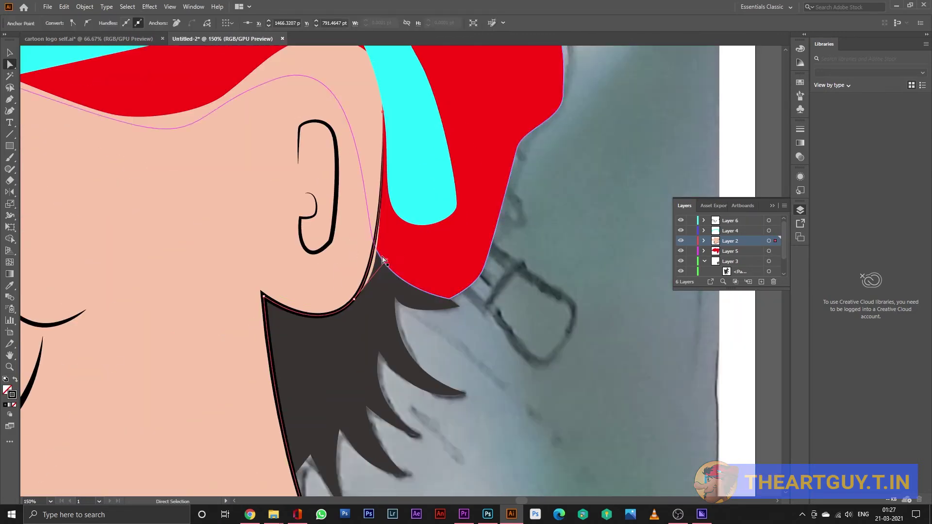
Move the end anchor of the chin outline to the lower corner of the neck and adjust its curve handle.
{"action": "left_click_drag", "start_coordinate": [433, 435], "coordinate": [451, 473]}
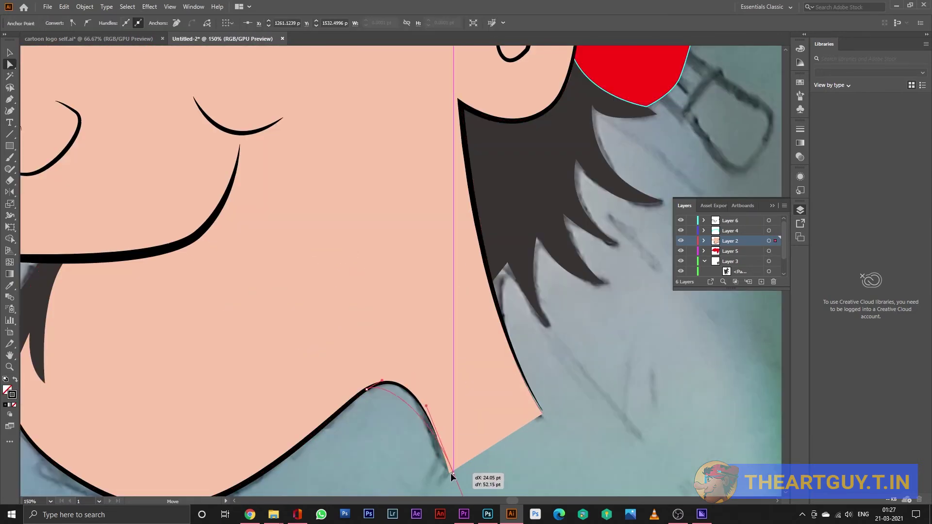
{"action": "left_click_drag", "start_coordinate": [426, 406], "coordinate": [421, 363]}
{"action": "left_click", "coordinate": [451, 473]}
Adjust the face shape's anchor points at the nose bridge beside the glasses to match the black outline.
{"action": "scroll", "coordinate": [450, 473], "scroll_direction": "up", "scroll_amount": 3}
{"action": "left_click_drag", "start_coordinate": [276, 371], "coordinate": [281, 380]}
{"action": "scroll", "coordinate": [407, 347], "scroll_direction": "up", "scroll_amount": 2}
{"action": "left_click", "coordinate": [407, 347]}
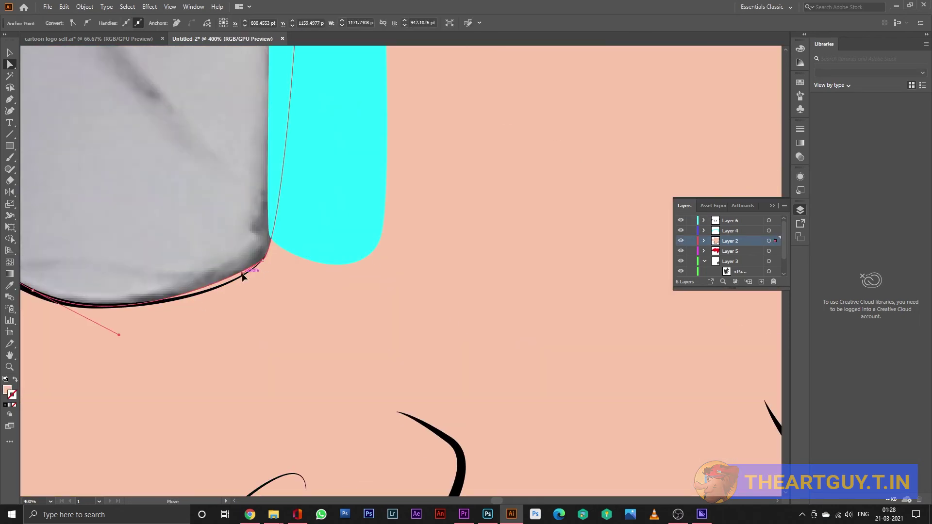
{"action": "scroll", "coordinate": [257, 242], "scroll_direction": "up", "scroll_amount": 2}
{"action": "scroll", "coordinate": [256, 243], "scroll_direction": "down", "scroll_amount": 2}
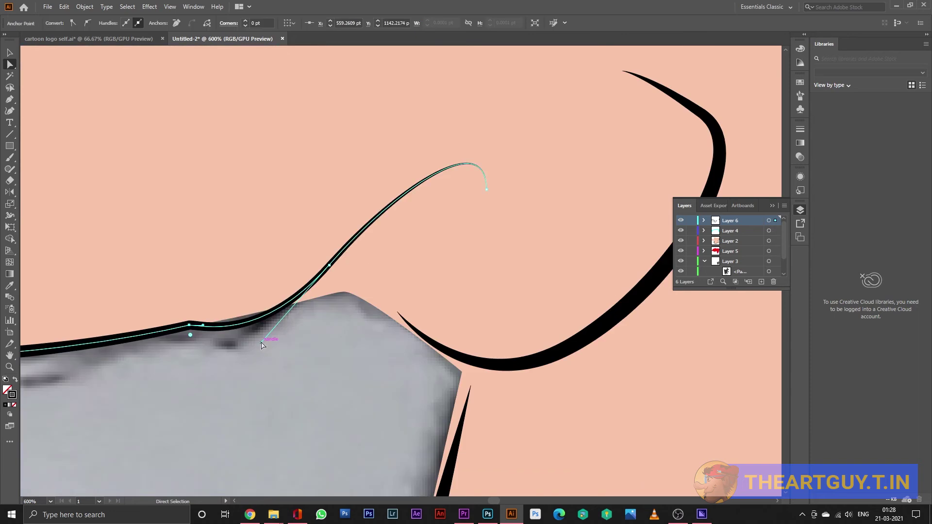
Snap the nose outline's anchor to the face shape's corner above the lip and reshape the nostril curl with its handles.
{"action": "left_click_drag", "start_coordinate": [330, 265], "coordinate": [349, 293]}
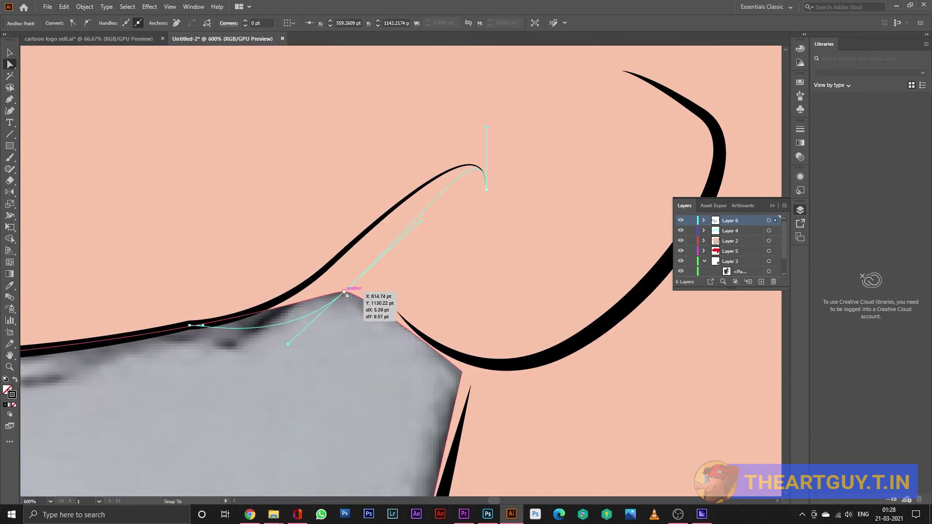
{"action": "left_click_drag", "start_coordinate": [282, 370], "coordinate": [323, 298]}
{"action": "left_click_drag", "start_coordinate": [486, 190], "coordinate": [511, 138]}
{"action": "left_click", "coordinate": [320, 349]}
Fine-tune the remaining anchor points and handles of the face outlines.
{"action": "scroll", "coordinate": [319, 348], "scroll_direction": "down", "scroll_amount": 5}
{"action": "scroll", "coordinate": [319, 348], "scroll_direction": "down", "scroll_amount": 2}
{"action": "scroll", "coordinate": [330, 344], "scroll_direction": "up", "scroll_amount": 6}
{"action": "left_click_drag", "start_coordinate": [383, 312], "coordinate": [390, 314]}
{"action": "left_click_drag", "start_coordinate": [340, 270], "coordinate": [337, 273]}
{"action": "left_click_drag", "start_coordinate": [438, 299], "coordinate": [441, 309]}
{"action": "left_click_drag", "start_coordinate": [377, 345], "coordinate": [387, 336]}
{"action": "left_click", "coordinate": [390, 324]}
{"action": "left_click", "coordinate": [307, 256]}
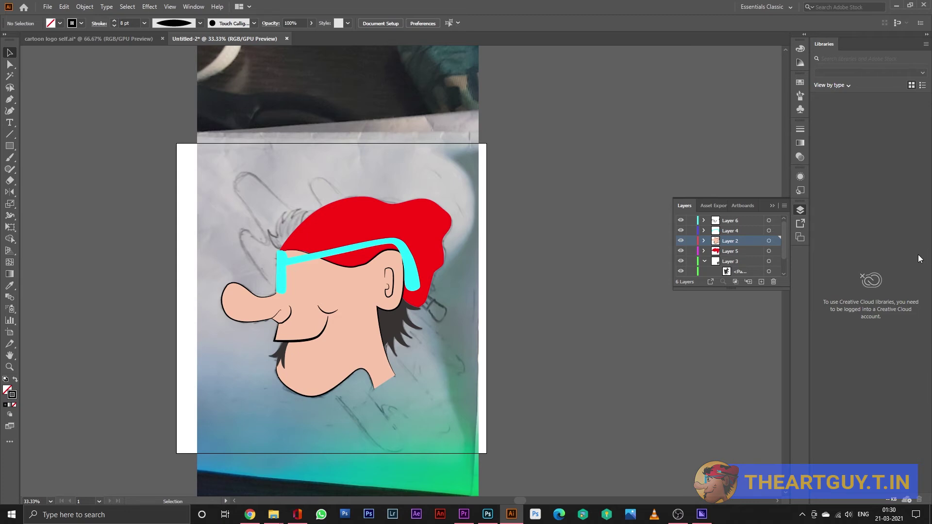
Hide the sketch in Layer 1 and create a new layer above Layer 2 for the eye.
{"action": "scroll", "coordinate": [738, 243], "scroll_direction": "down", "scroll_amount": 2}
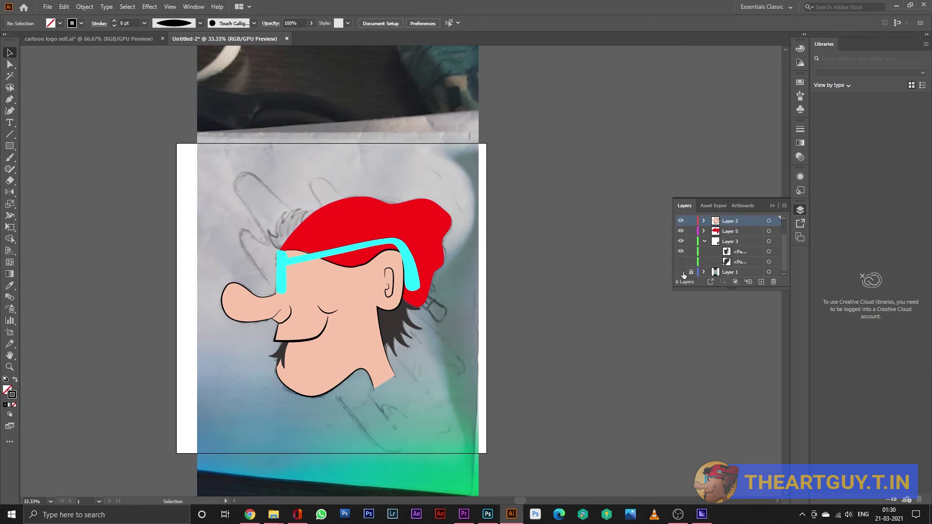
{"action": "left_click", "coordinate": [681, 272]}
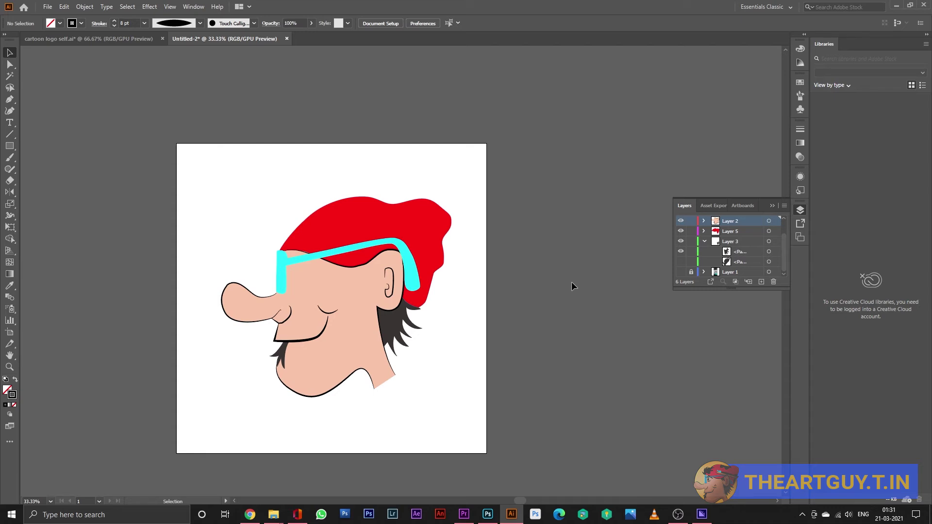
{"action": "left_click", "coordinate": [10, 147]}
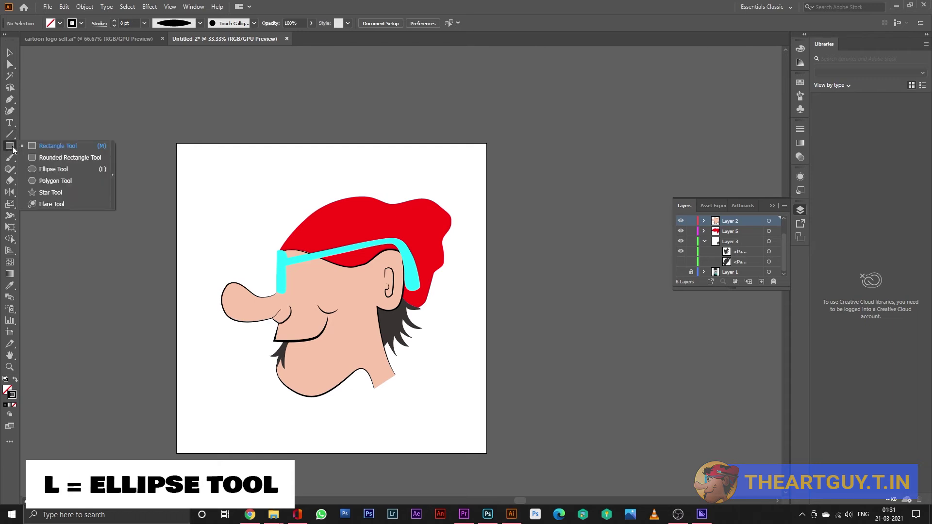
{"action": "left_click", "coordinate": [41, 172]}
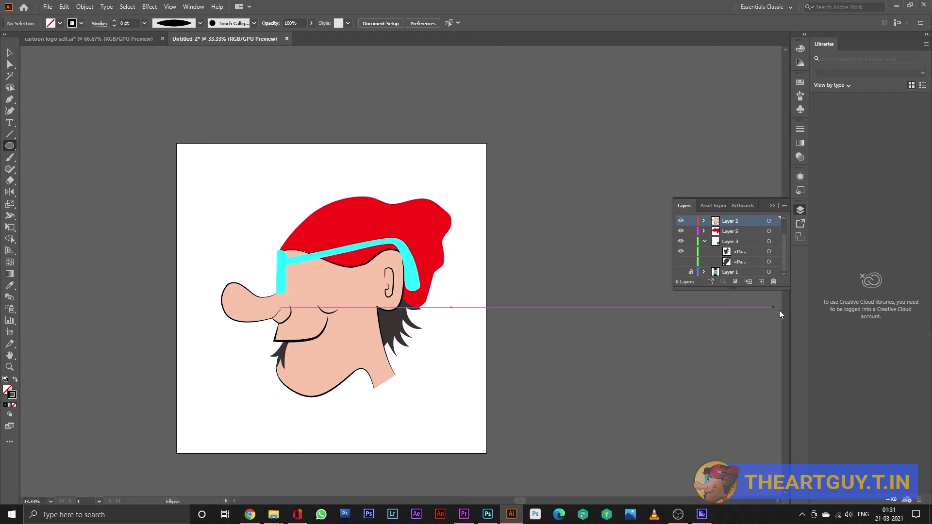
{"action": "left_click", "coordinate": [762, 283]}
{"action": "scroll", "coordinate": [290, 295], "scroll_direction": "up", "scroll_amount": 2}
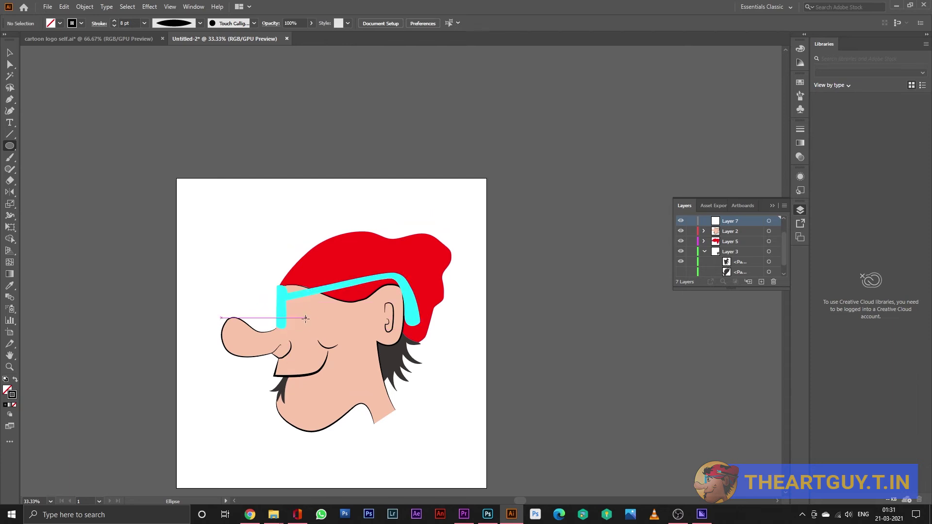
Draw a tall ellipse about 50 by 113 pt for the eye, just behind the front of the glasses.
{"action": "key", "text": "ctrl+plus"}
{"action": "key", "text": "ctrl+plus"}
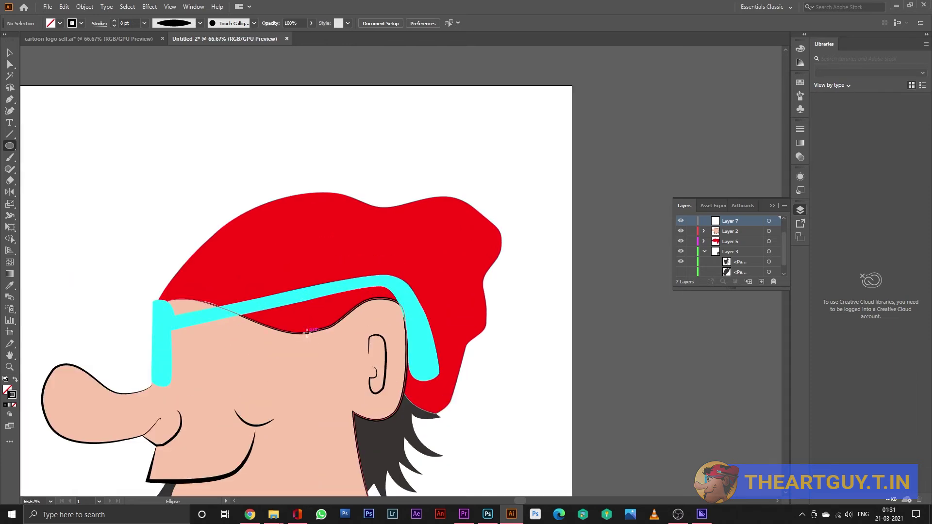
{"action": "scroll", "coordinate": [243, 335], "scroll_direction": "down", "scroll_amount": 4}
{"action": "scroll", "coordinate": [220, 346], "scroll_direction": "down", "scroll_amount": 3}
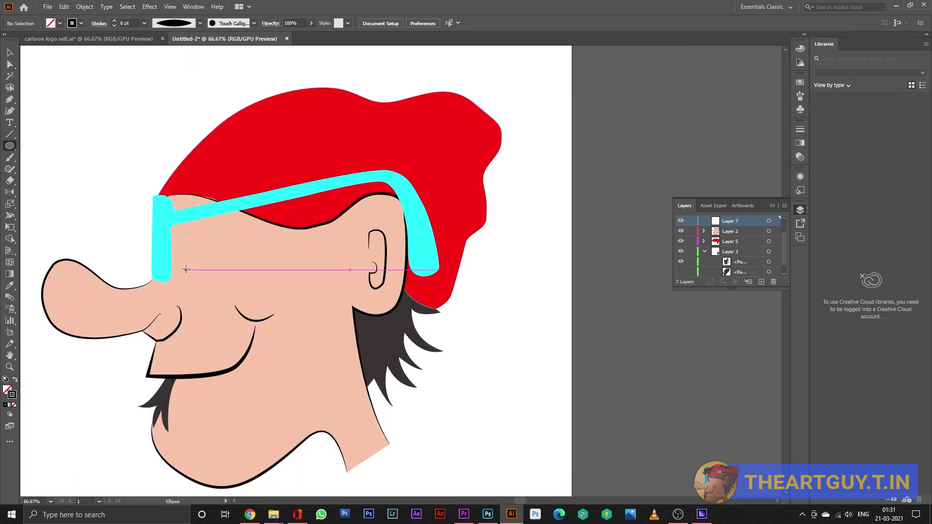
{"action": "left_click_drag", "start_coordinate": [182, 189], "coordinate": [197, 223]}
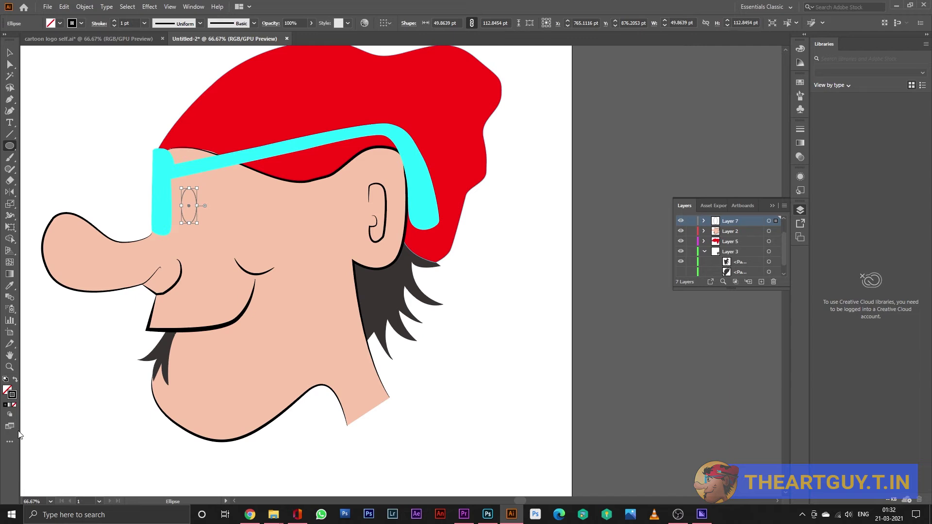
Swap the eye ellipse's fill and stroke so it has a black fill and no stroke.
{"action": "left_click", "coordinate": [16, 381]}
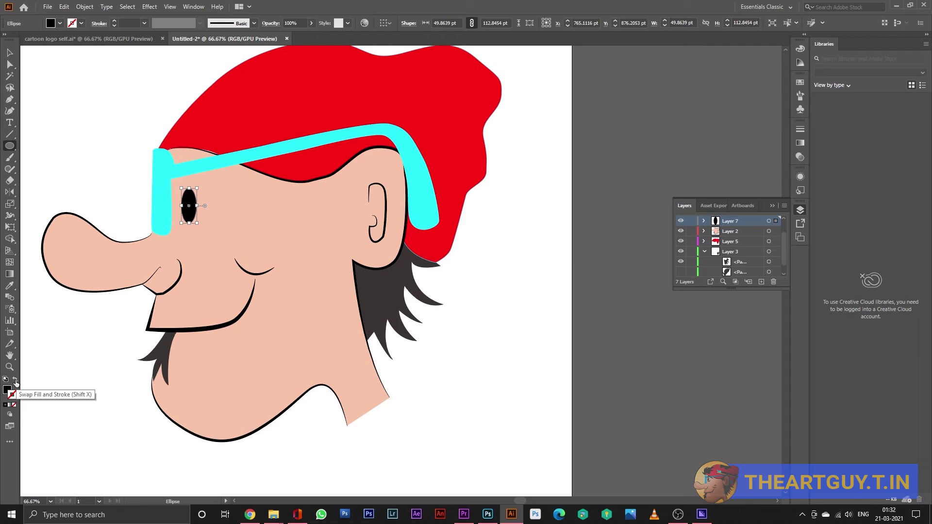
{"action": "left_click", "coordinate": [15, 397]}
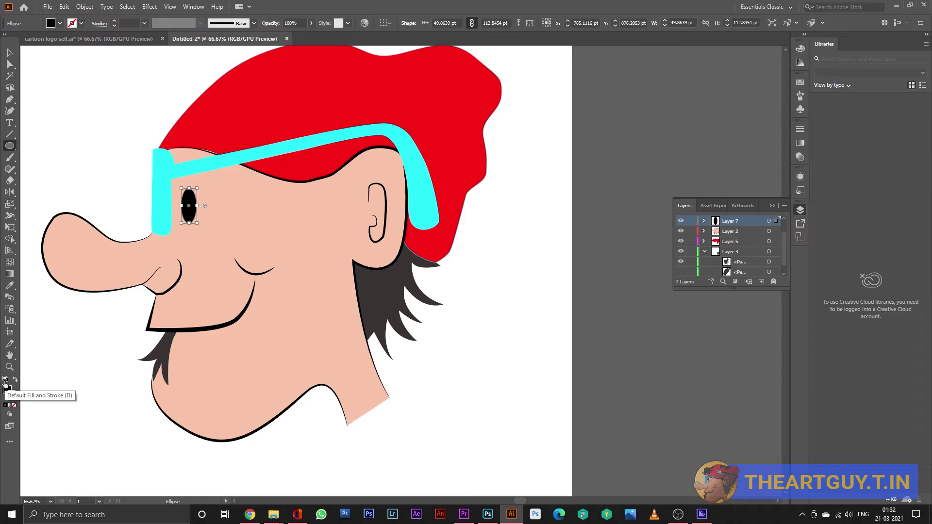
{"action": "left_click", "coordinate": [9, 52]}
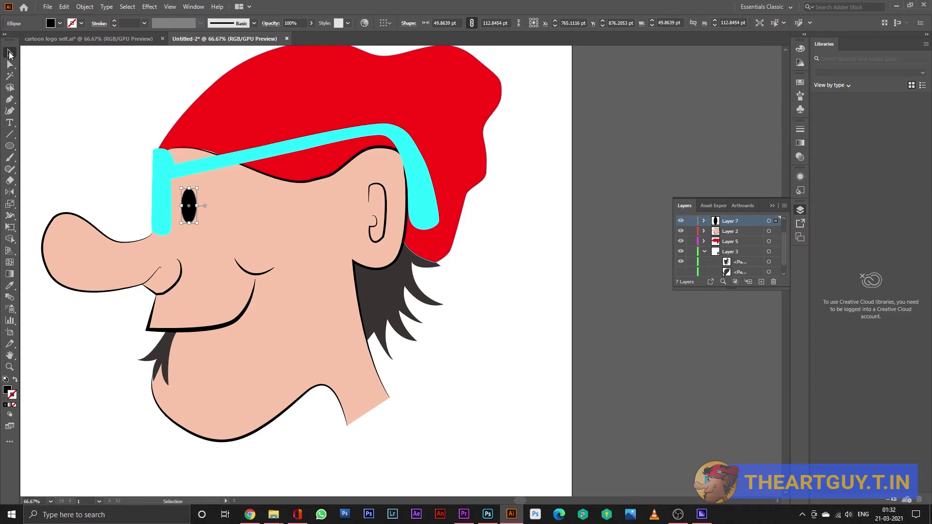
Duplicate the black eye ellipse, shrink the copy to about 18 by 50 pt and place it just behind the eye.
{"action": "left_click", "coordinate": [136, 216]}
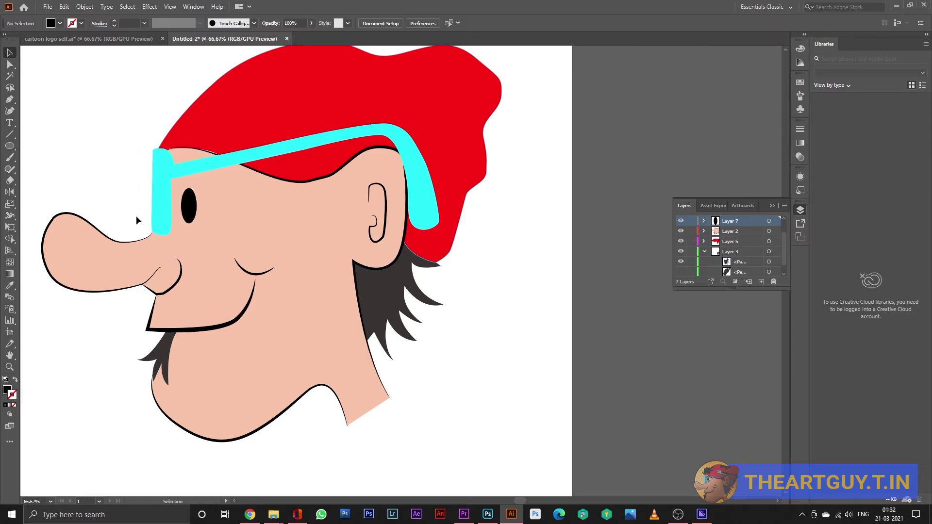
{"action": "left_click", "coordinate": [191, 211]}
{"action": "right_click", "coordinate": [192, 212]}
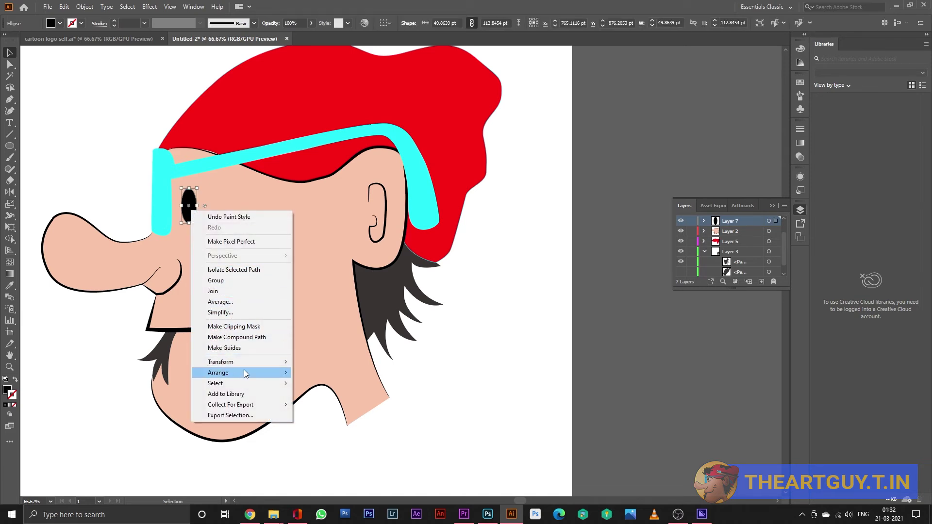
{"action": "left_click", "coordinate": [189, 214]}
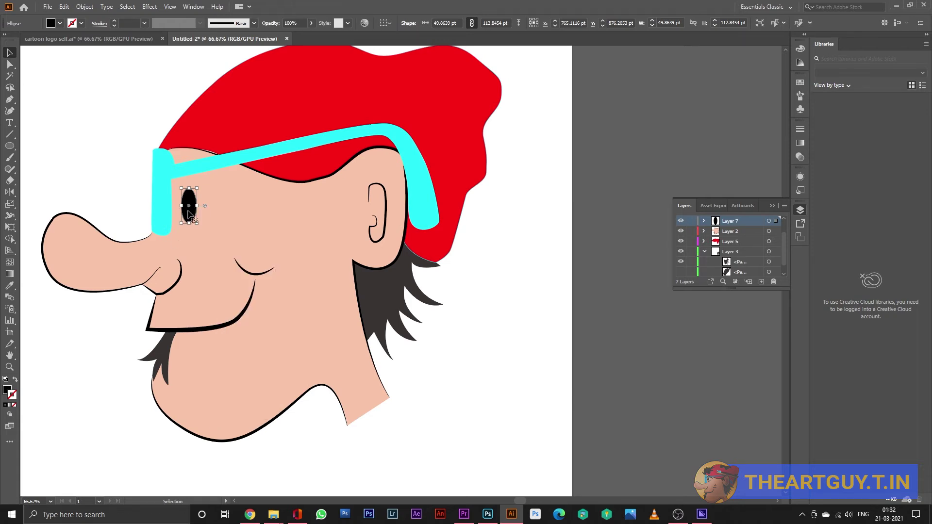
{"action": "key", "text": "a"}
{"action": "key", "text": "v"}
{"action": "right_click", "coordinate": [113, 187]}
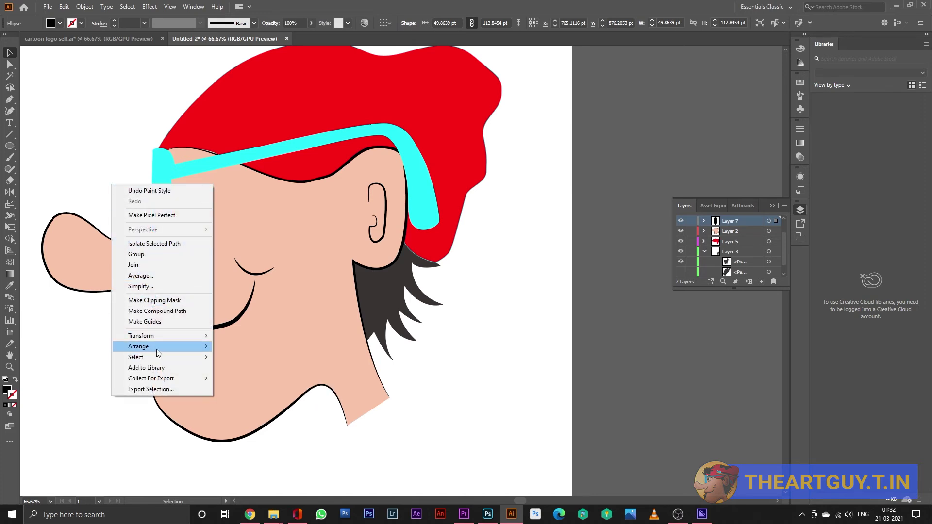
{"action": "left_click", "coordinate": [94, 174]}
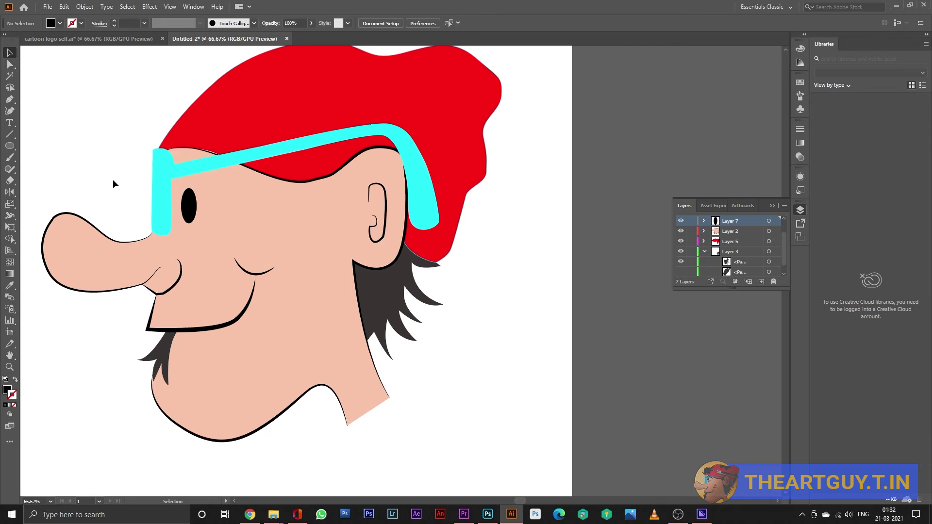
{"action": "key", "text": "a"}
{"action": "key", "text": "ctrl+v"}
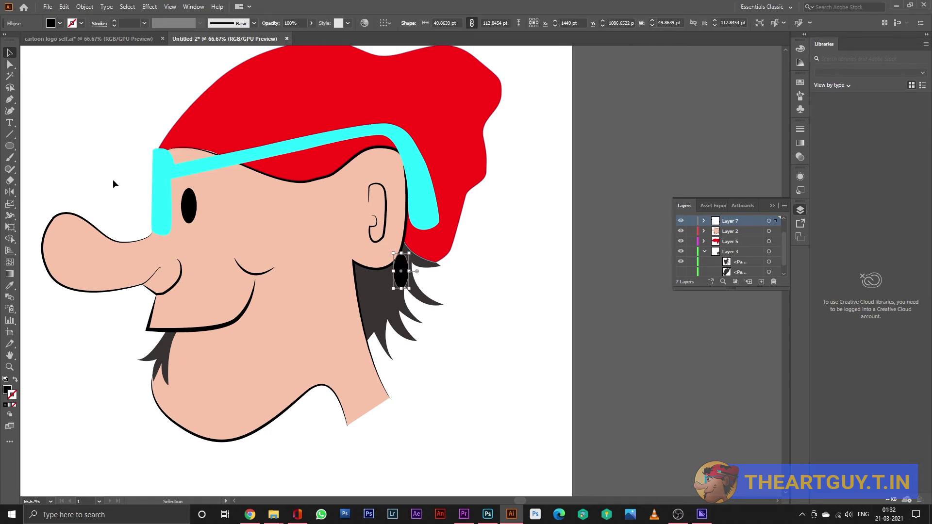
{"action": "left_click_drag", "start_coordinate": [407, 276], "coordinate": [225, 210]}
Fill the small ellipse with white (FFFFFF) and move it onto the lower front part of the black eye as a highlight.
{"action": "double_click", "coordinate": [7, 390]}
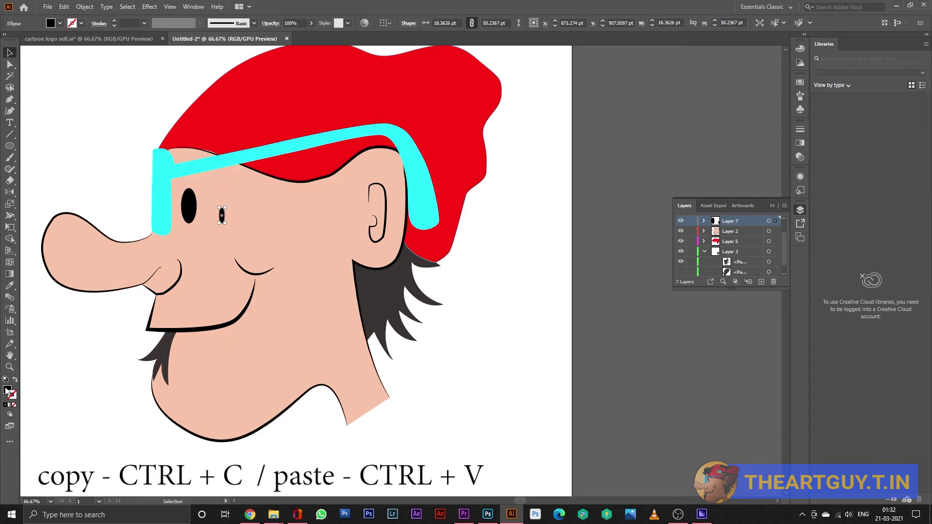
{"action": "left_click_drag", "start_coordinate": [566, 200], "coordinate": [545, 187]}
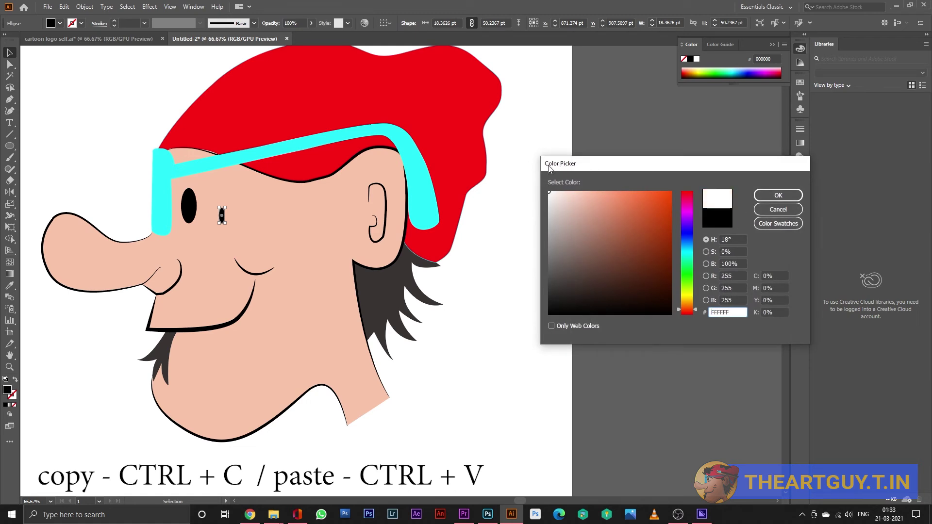
{"action": "left_click", "coordinate": [772, 199]}
{"action": "left_click_drag", "start_coordinate": [222, 215], "coordinate": [187, 206]}
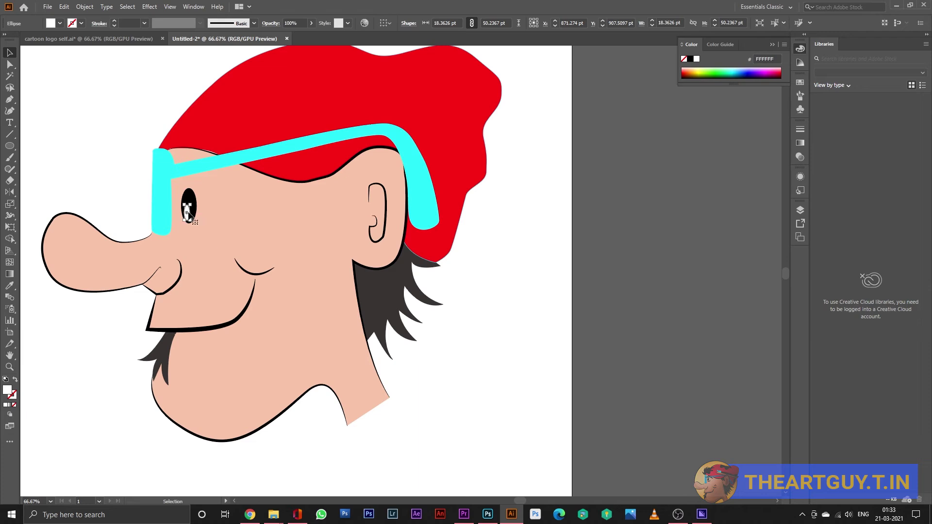
{"action": "left_click", "coordinate": [522, 241]}
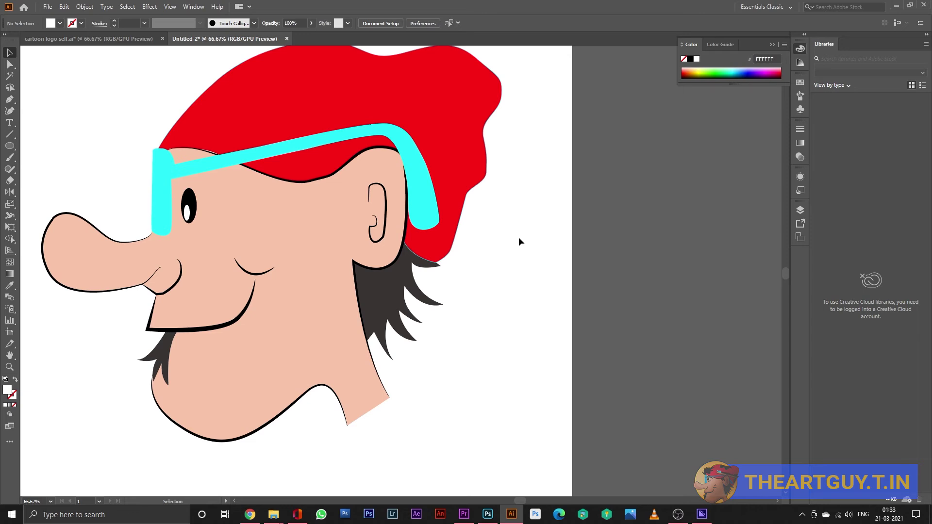
Draw an ellipse beyond the artboard's upper-right corner and narrow it to about 222 by 826 pt.
{"action": "key", "text": "ctrl+minus"}
{"action": "key", "text": "ctrl+minus"}
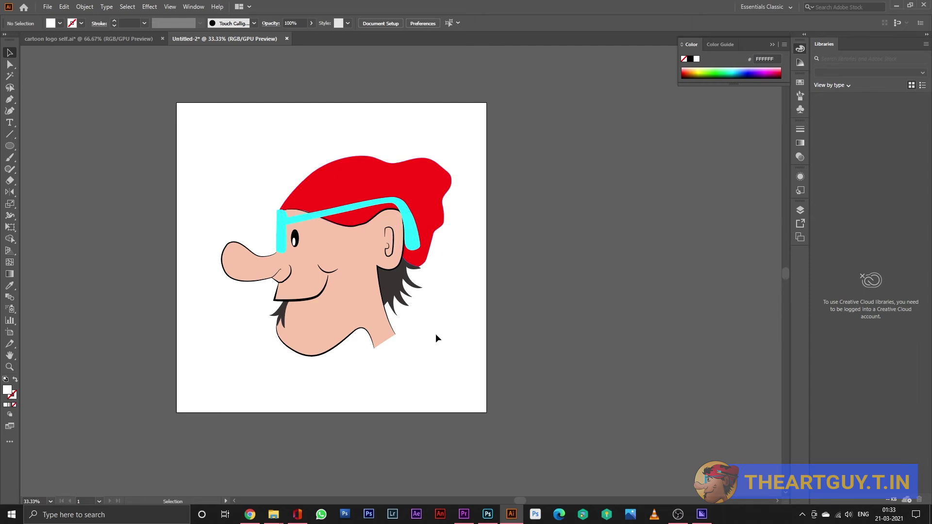
{"action": "left_click", "coordinate": [10, 146]}
{"action": "left_click_drag", "start_coordinate": [452, 74], "coordinate": [566, 201]}
{"action": "key", "text": "v"}
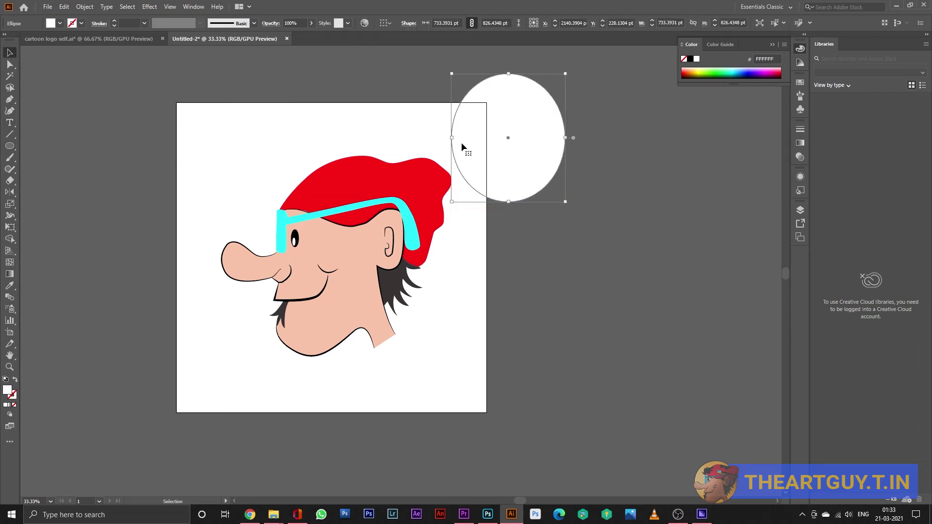
{"action": "left_click_drag", "start_coordinate": [450, 141], "coordinate": [531, 138]}
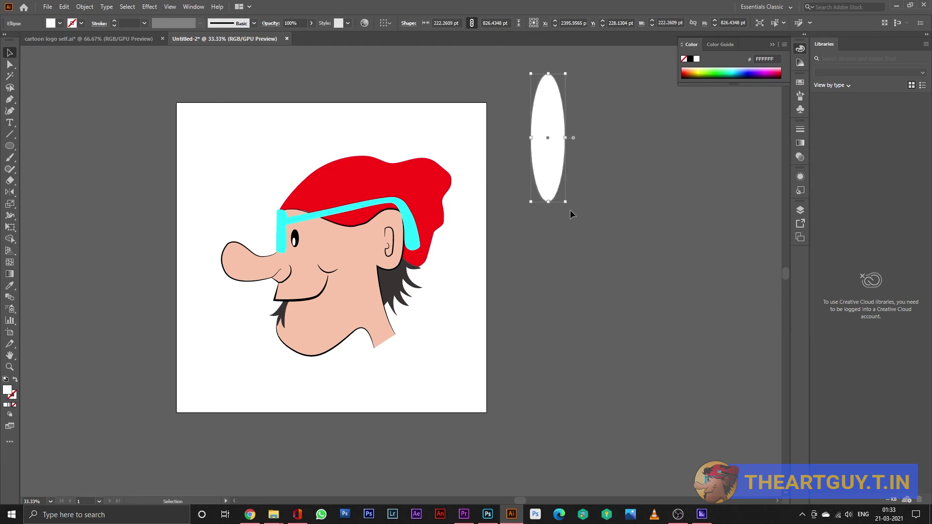
Tilt the narrow ellipse so its upper end leans toward the face and fill it with dark yellow BFAD00.
{"action": "left_click_drag", "start_coordinate": [571, 206], "coordinate": [545, 123]}
{"action": "left_click", "coordinate": [696, 73]}
{"action": "left_click", "coordinate": [624, 170]}
Draw a closed four-sided light beam with the Pen tool from the ellipse's two ends to above the forehead and beside the neck.
{"action": "scroll", "coordinate": [546, 129], "scroll_direction": "down", "scroll_amount": 1}
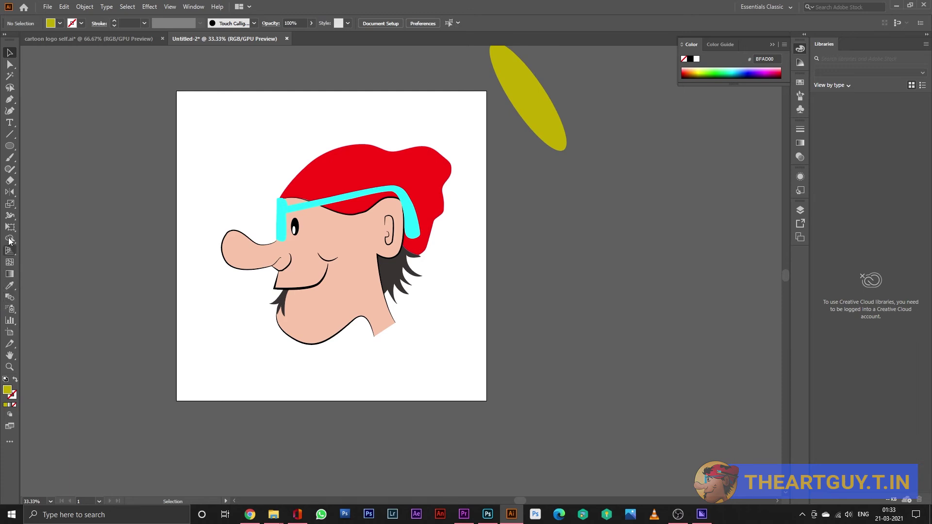
{"action": "left_click", "coordinate": [9, 99]}
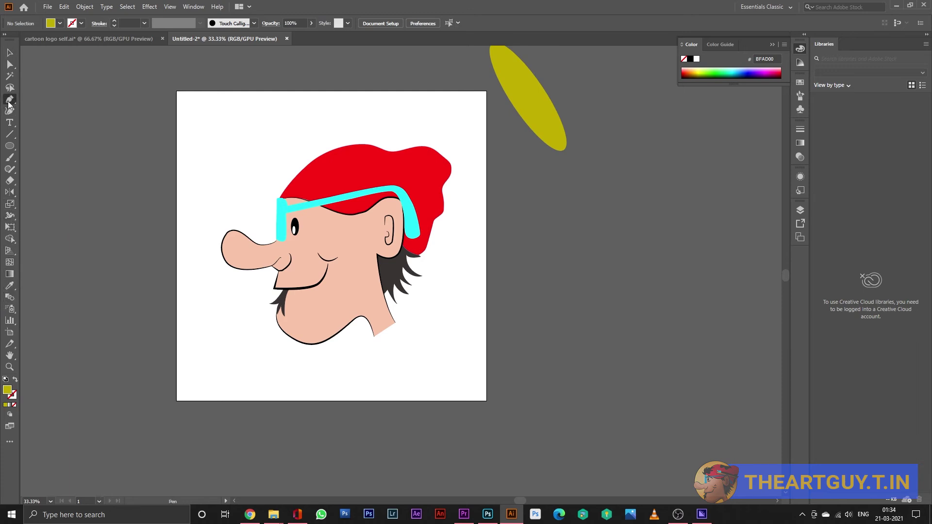
{"action": "left_click", "coordinate": [491, 50]}
{"action": "scroll", "coordinate": [490, 54], "scroll_direction": "up", "scroll_amount": 1}
{"action": "left_click", "coordinate": [273, 143]}
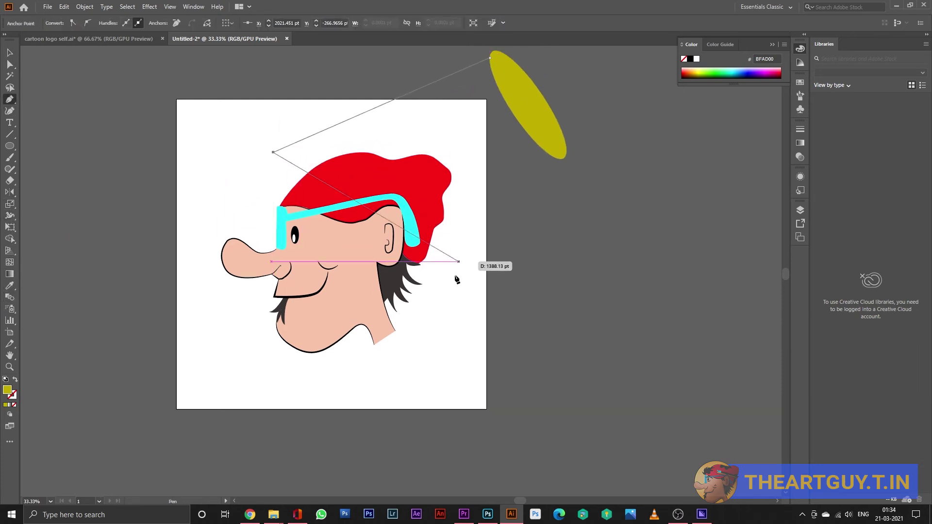
{"action": "left_click", "coordinate": [404, 342]}
{"action": "left_click", "coordinate": [566, 155]}
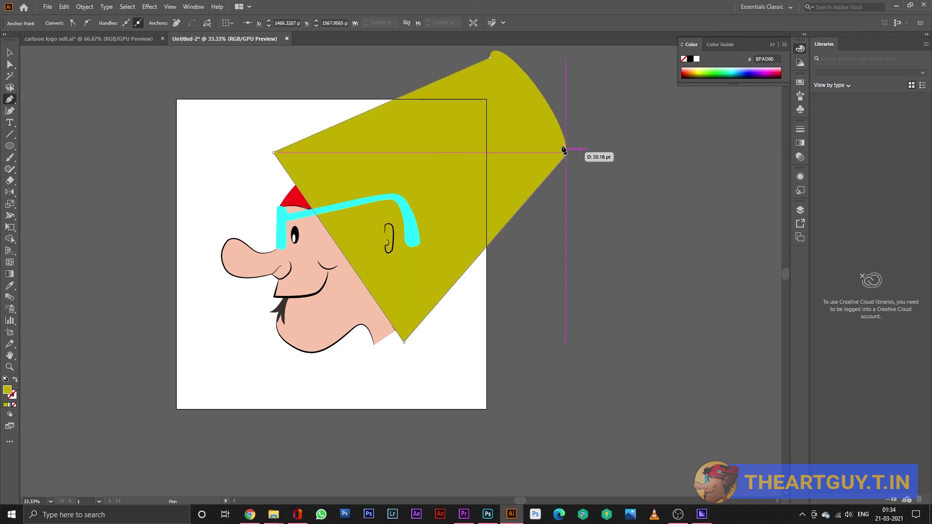
{"action": "left_click", "coordinate": [491, 58]}
{"action": "key", "text": "v"}
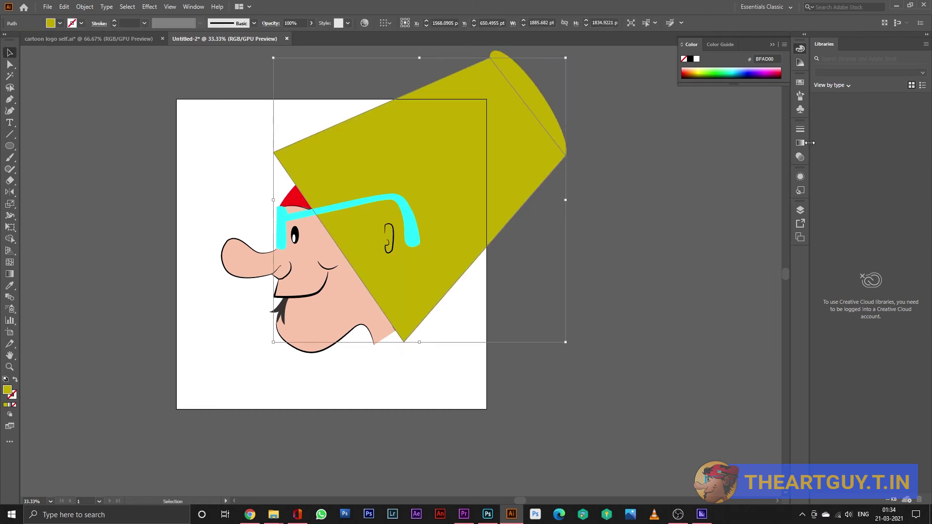
Lower the opacity of the light beam shape to 37%.
{"action": "left_click", "coordinate": [801, 209]}
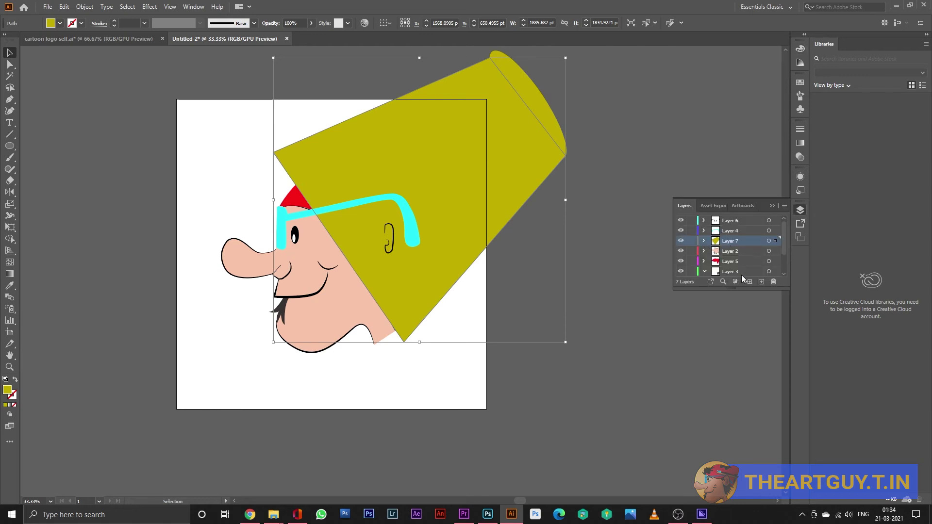
{"action": "left_click", "coordinate": [311, 23]}
{"action": "left_click_drag", "start_coordinate": [311, 36], "coordinate": [288, 36]}
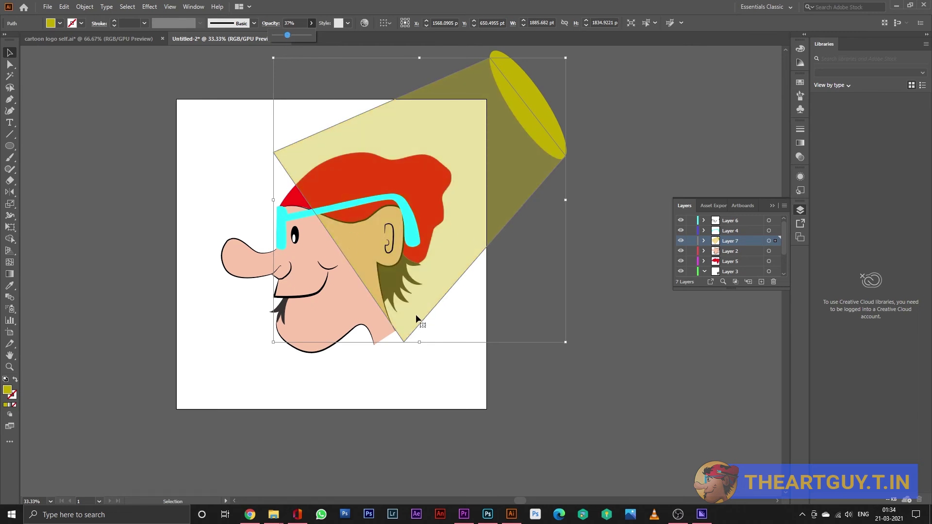
{"action": "left_click", "coordinate": [13, 57]}
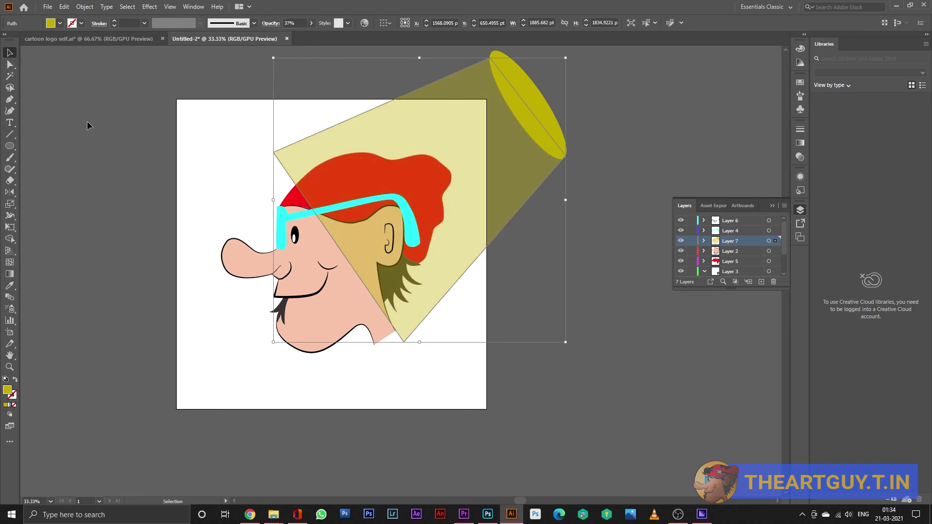
Shorten the light beam by moving its two far corner points back toward the ellipse, clear of the head.
{"action": "left_click", "coordinate": [9, 64]}
{"action": "left_click_drag", "start_coordinate": [279, 152], "coordinate": [400, 118]}
{"action": "left_click_drag", "start_coordinate": [404, 342], "coordinate": [501, 247]}
{"action": "left_click_drag", "start_coordinate": [398, 119], "coordinate": [407, 90]}
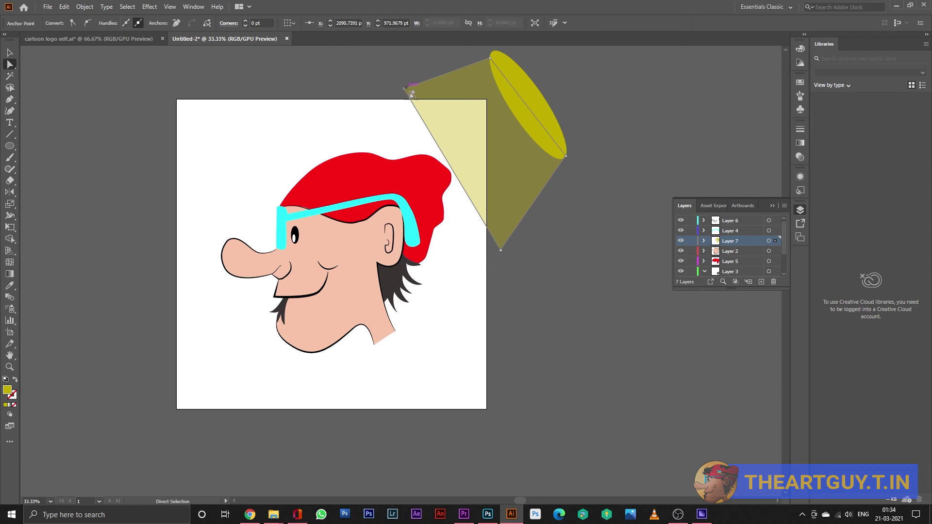
{"action": "left_click", "coordinate": [616, 249]}
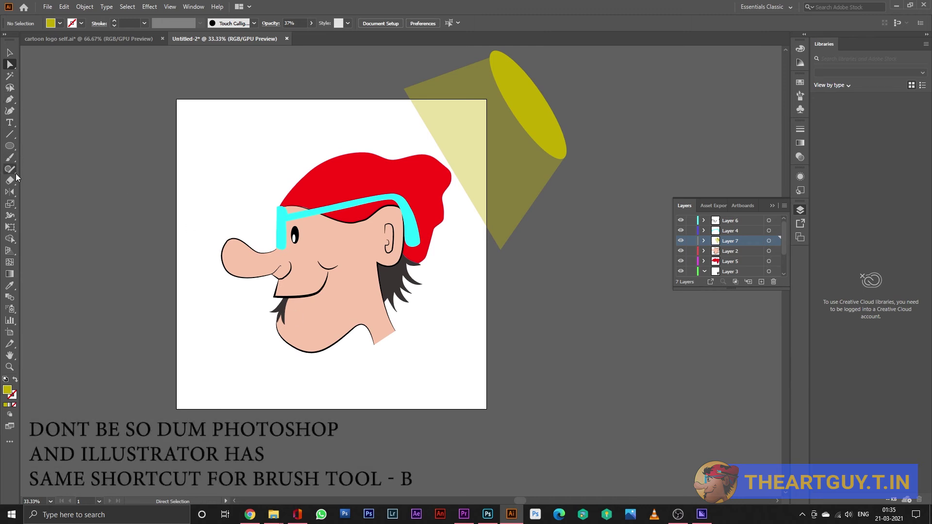
Paint a curved dark yellow brush stroke about 292 by 335 pt in the empty area behind the hair.
{"action": "left_click", "coordinate": [12, 159]}
{"action": "mouse_move", "coordinate": [434, 276]}
{"action": "left_mouse_down"}
{"action": "mouse_move", "coordinate": [451, 314]}
{"action": "mouse_move", "coordinate": [480, 329]}
{"action": "left_mouse_up"}
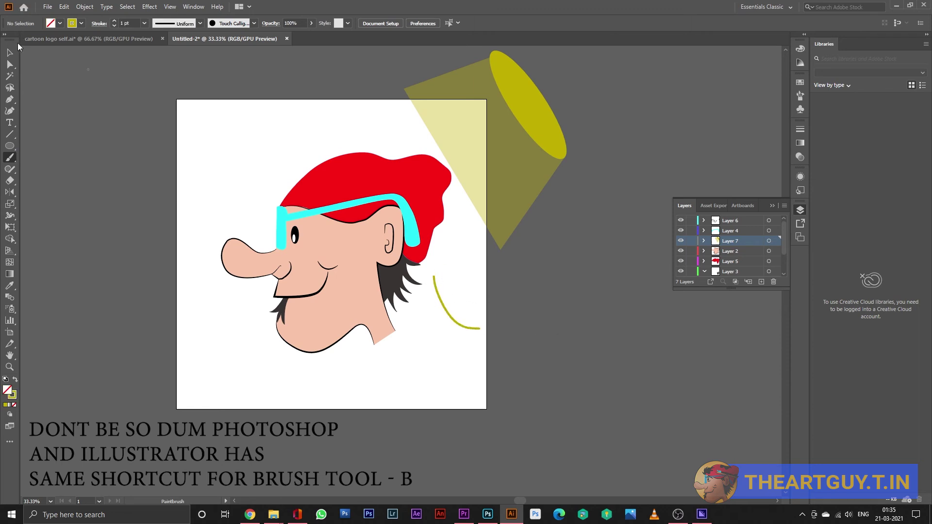
{"action": "left_click", "coordinate": [10, 54]}
Give the yellow stroke the Basic brush and the width profile that tapers at both ends.
{"action": "left_click", "coordinate": [445, 310]}
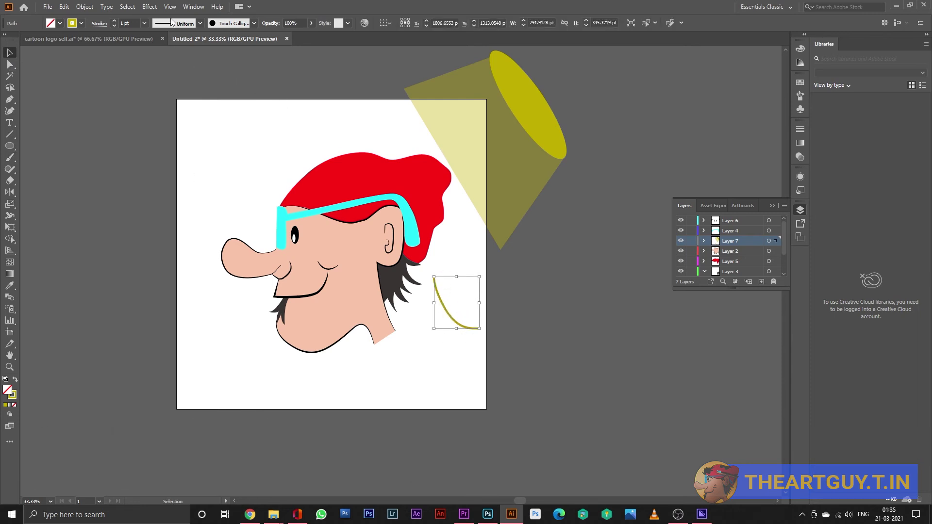
{"action": "left_click", "coordinate": [232, 23]}
{"action": "left_click", "coordinate": [216, 59]}
{"action": "left_click", "coordinate": [176, 25]}
{"action": "left_click", "coordinate": [226, 22]}
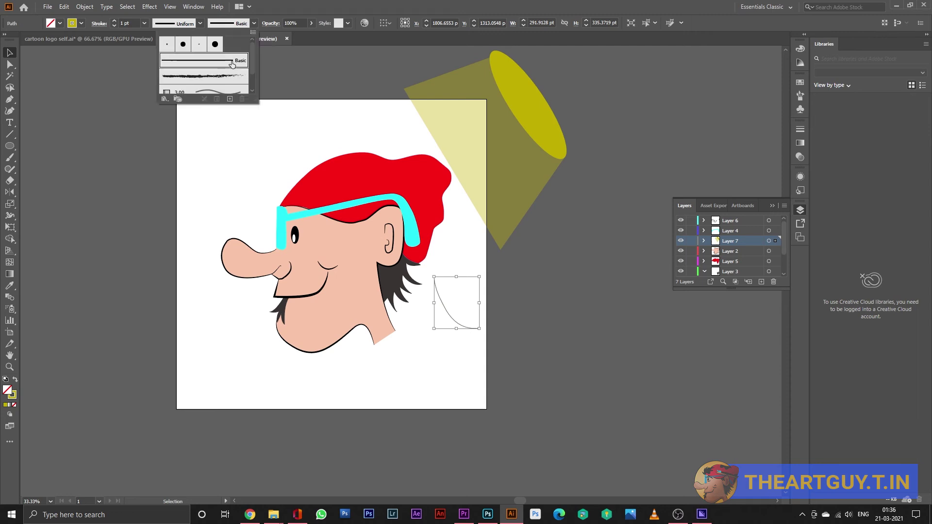
{"action": "left_click", "coordinate": [180, 23]}
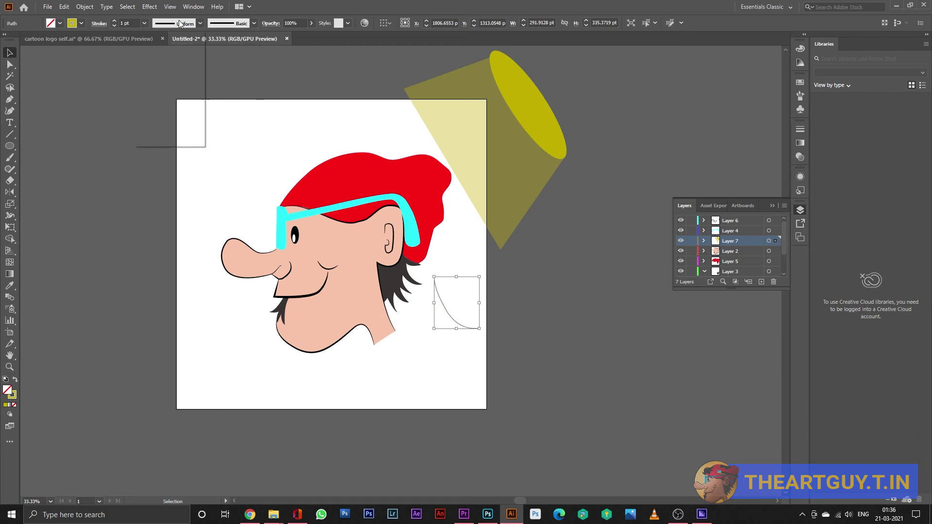
{"action": "left_click", "coordinate": [180, 23]}
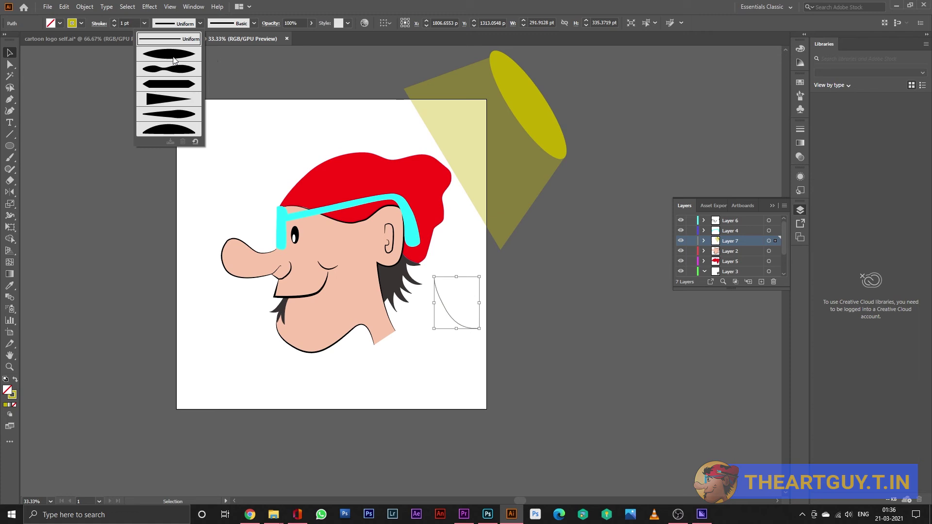
{"action": "left_click", "coordinate": [173, 59]}
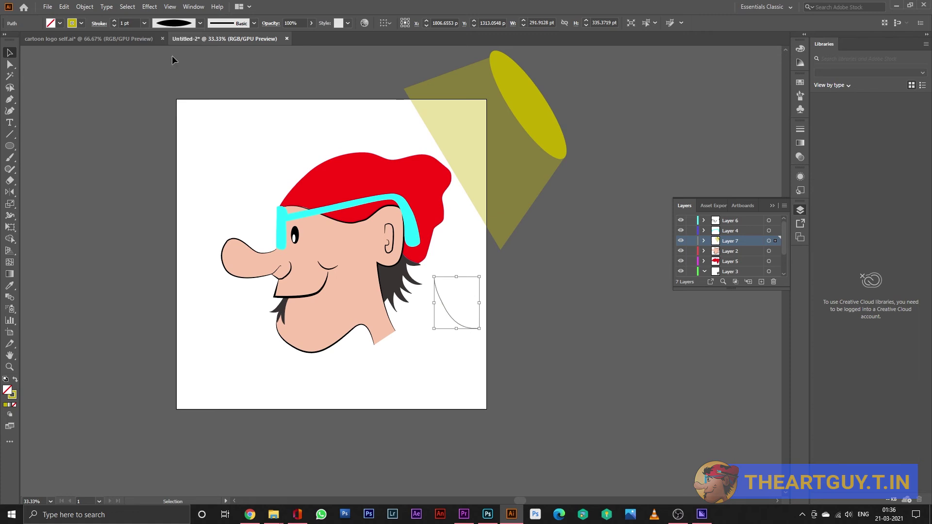
Increase the yellow stroke's weight to 17 pt.
{"action": "left_click", "coordinate": [114, 22]}
{"action": "left_click", "coordinate": [115, 22]}
{"action": "left_click", "coordinate": [115, 22]}
{"action": "left_click", "coordinate": [114, 21]}
{"action": "left_click", "coordinate": [114, 22]}
{"action": "left_click", "coordinate": [114, 22]}
{"action": "left_click", "coordinate": [115, 21]}
{"action": "left_click", "coordinate": [114, 22]}
{"action": "left_click", "coordinate": [114, 21]}
{"action": "left_click", "coordinate": [115, 22]}
{"action": "left_click", "coordinate": [114, 22]}
Place the yellow stroke on the hair behind the ear and resize it to about 93 by 240 pt.
{"action": "mouse_move", "coordinate": [479, 329]}
{"action": "left_mouse_down"}
{"action": "mouse_move", "coordinate": [398, 291]}
{"action": "mouse_move", "coordinate": [407, 301]}
{"action": "left_mouse_up"}
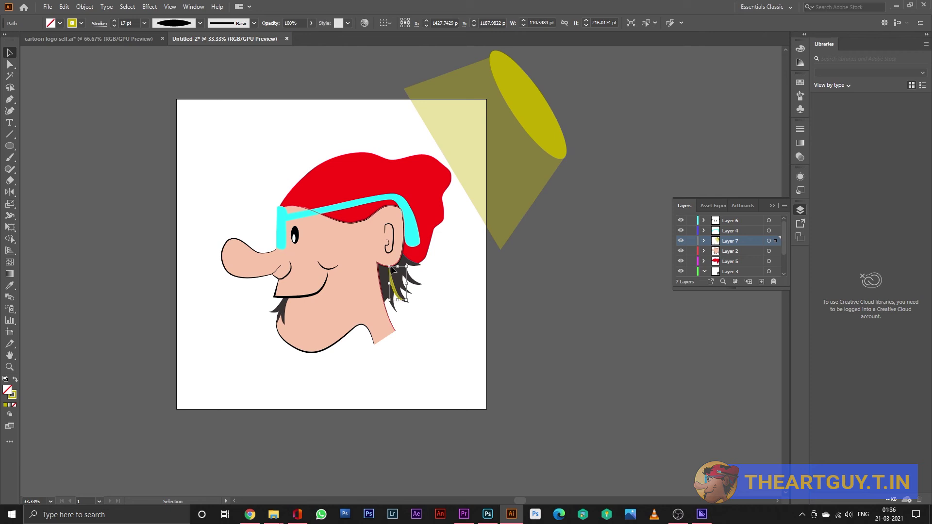
{"action": "scroll", "coordinate": [407, 301], "scroll_direction": "up", "scroll_amount": 5}
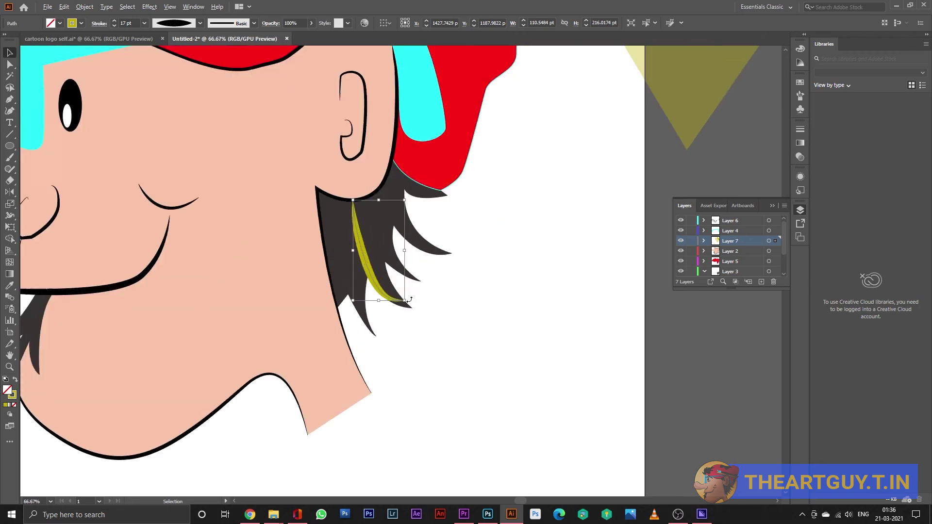
{"action": "mouse_move", "coordinate": [407, 301]}
{"action": "left_mouse_down"}
{"action": "mouse_move", "coordinate": [379, 293]}
{"action": "mouse_move", "coordinate": [391, 312]}
{"action": "left_mouse_up"}
{"action": "left_click_drag", "start_coordinate": [333, 281], "coordinate": [321, 288]}
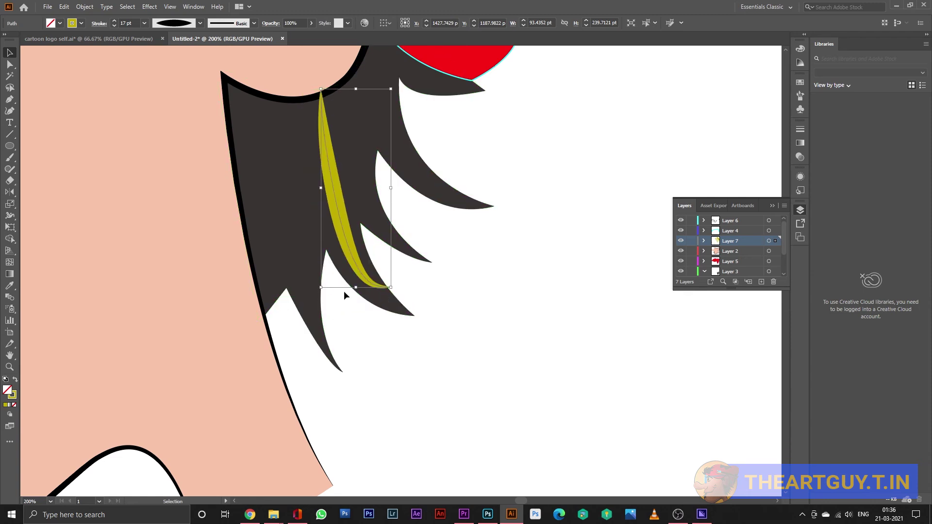
Try reshaping the yellow hair highlight by moving its end points and lower curve along the hair lock, and undo the edits.
{"action": "left_click_drag", "start_coordinate": [398, 295], "coordinate": [391, 297]}
{"action": "left_click_drag", "start_coordinate": [329, 92], "coordinate": [296, 115]}
{"action": "left_click_drag", "start_coordinate": [355, 317], "coordinate": [374, 290]}
{"action": "key", "text": "a"}
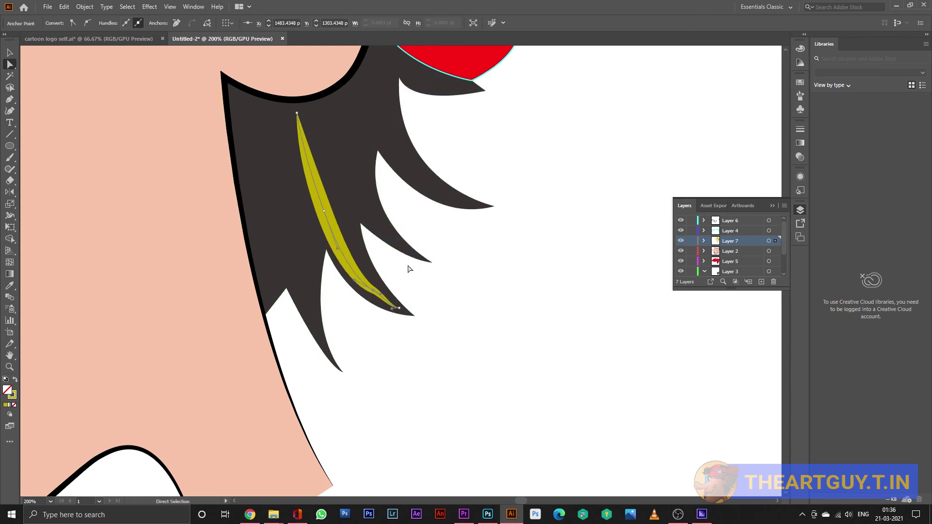
{"action": "left_click", "coordinate": [453, 261]}
{"action": "scroll", "coordinate": [483, 284], "scroll_direction": "down", "scroll_amount": 3}
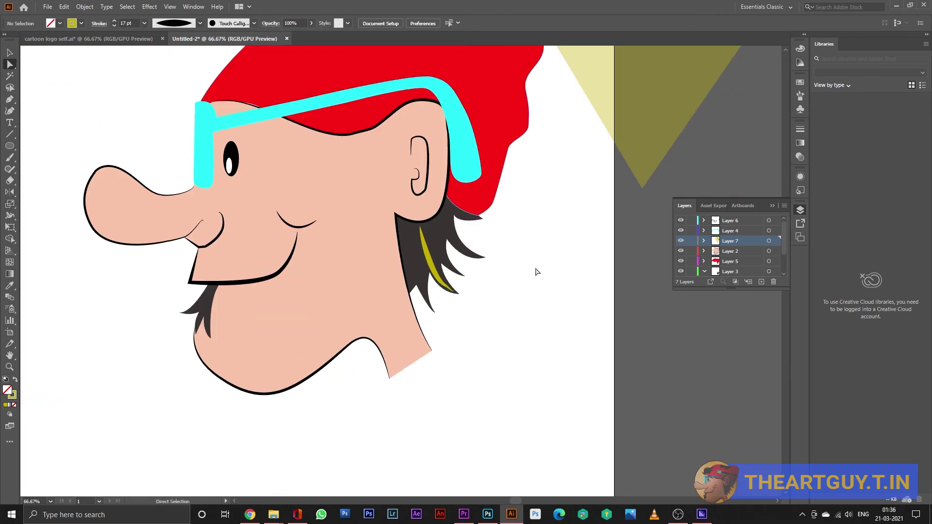
{"action": "key", "text": "ctrl+z"}
{"action": "key", "text": "ctrl+z"}
Move the yellow hair highlight about 9 pt sideways toward the middle of the hair lock.
{"action": "left_click", "coordinate": [10, 52]}
{"action": "left_click_drag", "start_coordinate": [457, 292], "coordinate": [449, 295]}
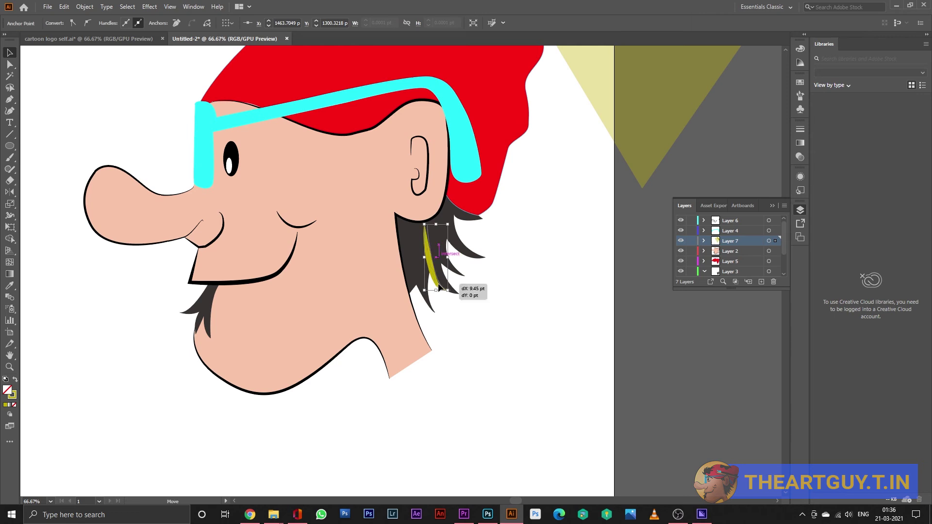
{"action": "left_click", "coordinate": [485, 289]}
{"action": "key", "text": "a"}
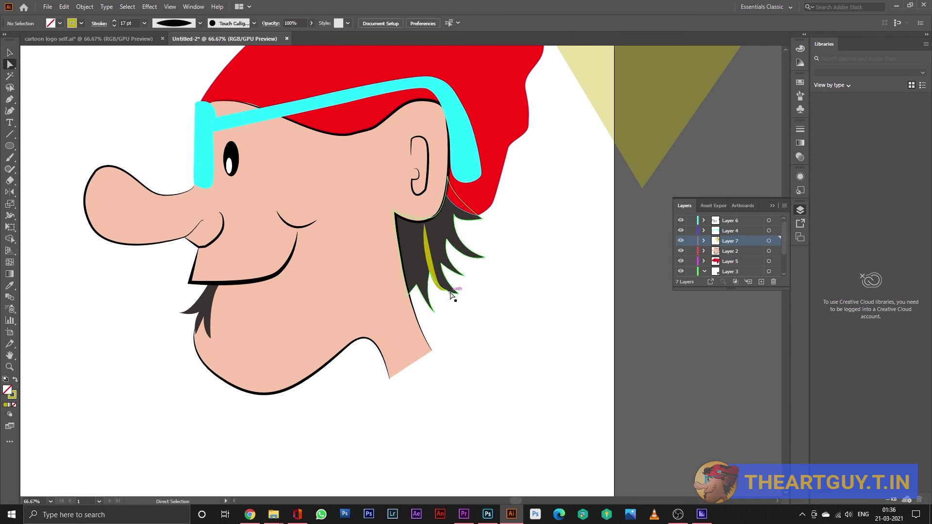
Reshape the yellow highlight so its lower end meets the hair lock's tip and its lower bend curves smoothly.
{"action": "left_click", "coordinate": [448, 291]}
{"action": "scroll", "coordinate": [451, 296], "scroll_direction": "up", "scroll_amount": 4}
{"action": "left_click_drag", "start_coordinate": [434, 270], "coordinate": [487, 286]}
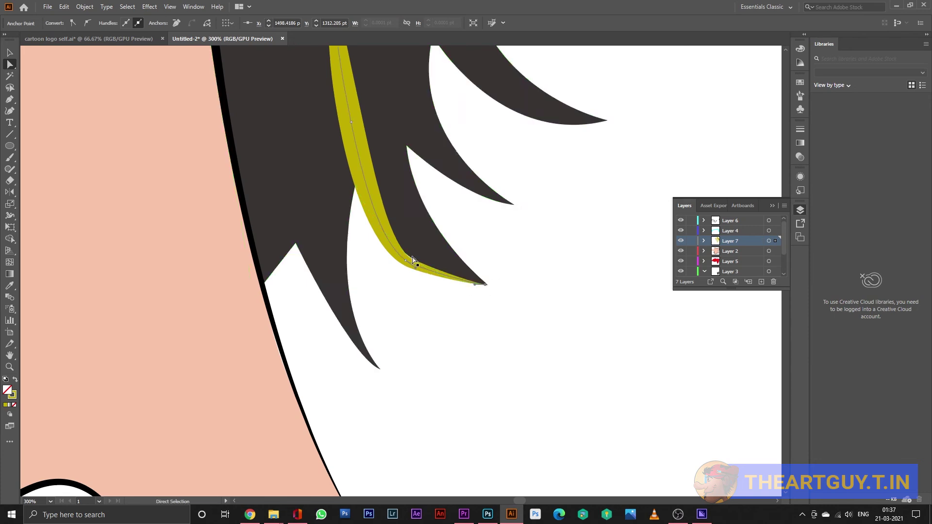
{"action": "left_click_drag", "start_coordinate": [407, 262], "coordinate": [407, 256]}
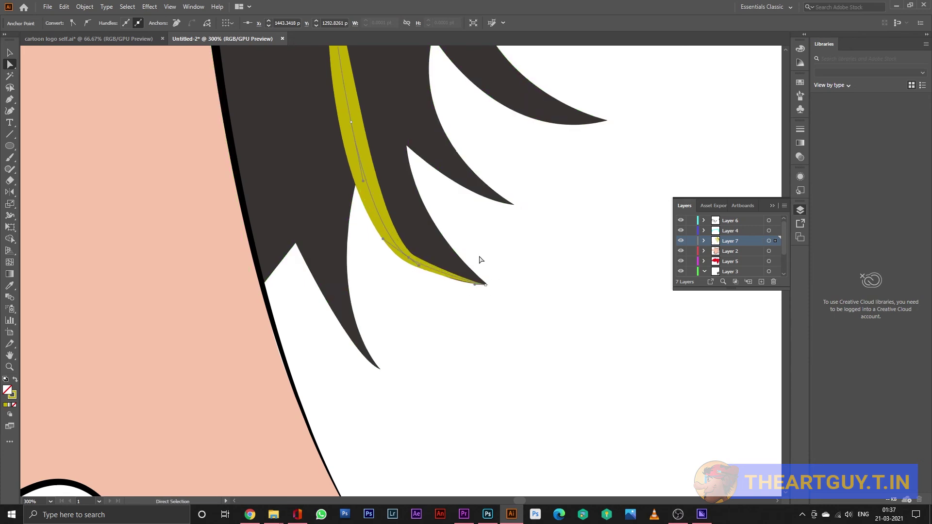
{"action": "scroll", "coordinate": [507, 259], "scroll_direction": "down", "scroll_amount": 3}
{"action": "left_click", "coordinate": [527, 260]}
{"action": "scroll", "coordinate": [532, 260], "scroll_direction": "down", "scroll_amount": 3}
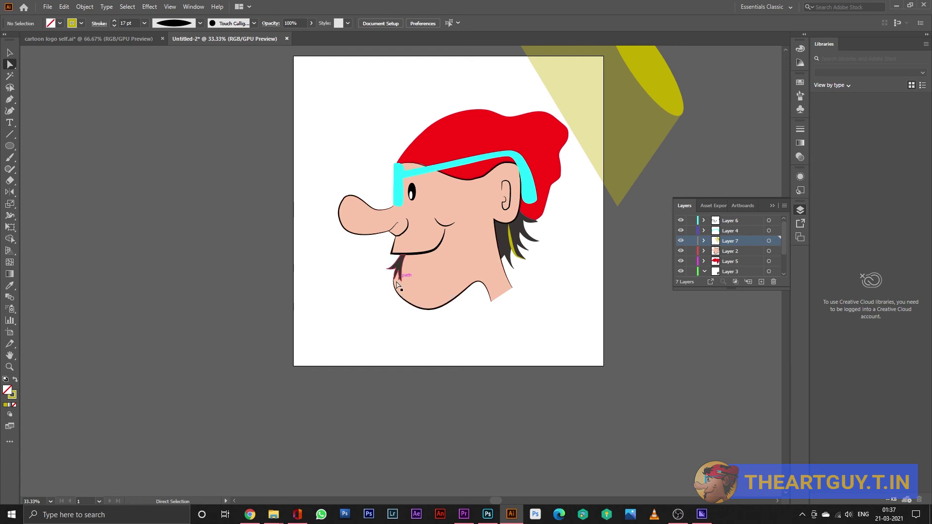
Draw a closed shadow band with the Pen tool, following the chin, jaw and neck edge and returning slightly higher inside the face.
{"action": "left_click", "coordinate": [9, 99]}
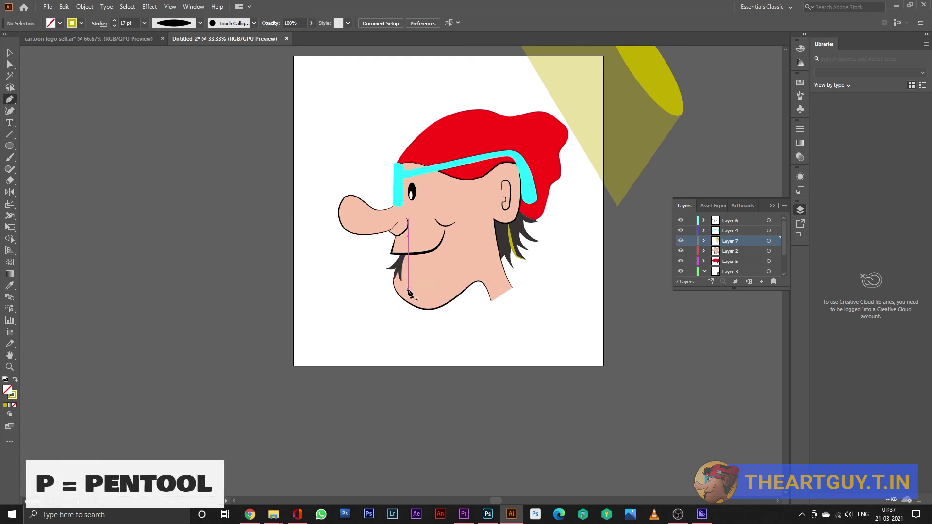
{"action": "scroll", "coordinate": [409, 294], "scroll_direction": "up", "scroll_amount": 2}
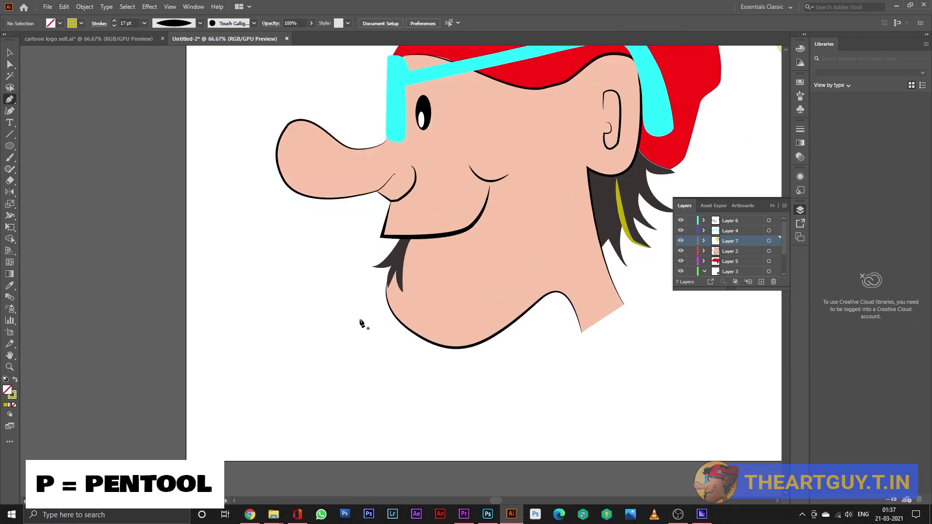
{"action": "left_click", "coordinate": [388, 290]}
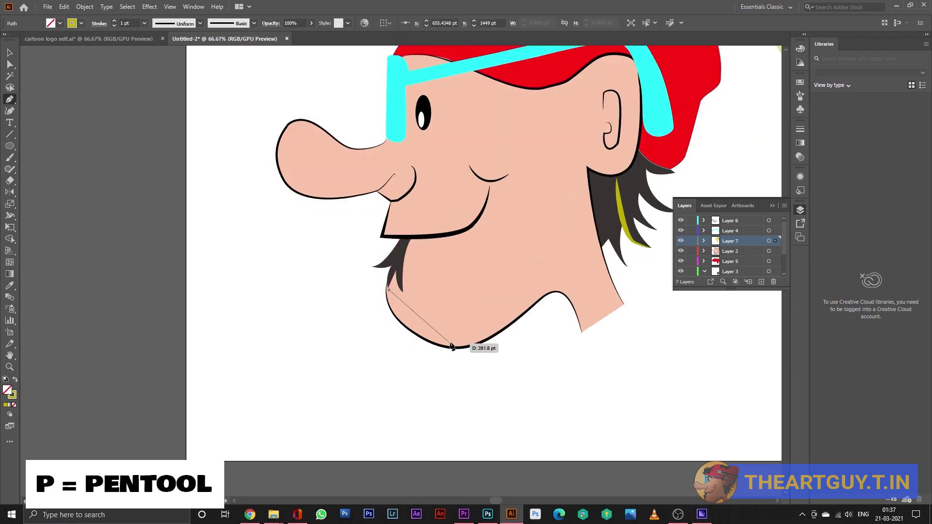
{"action": "left_click_drag", "start_coordinate": [452, 341], "coordinate": [487, 337]}
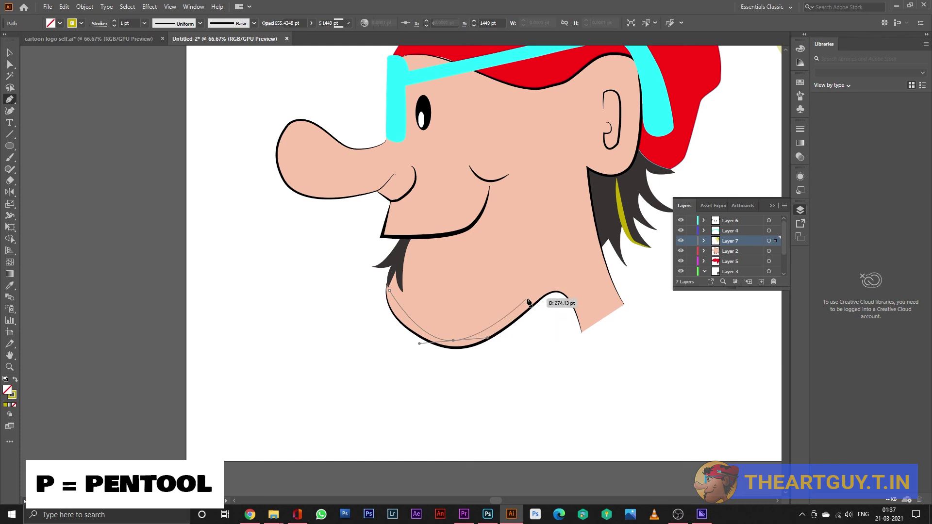
{"action": "left_click_drag", "start_coordinate": [531, 298], "coordinate": [582, 305]}
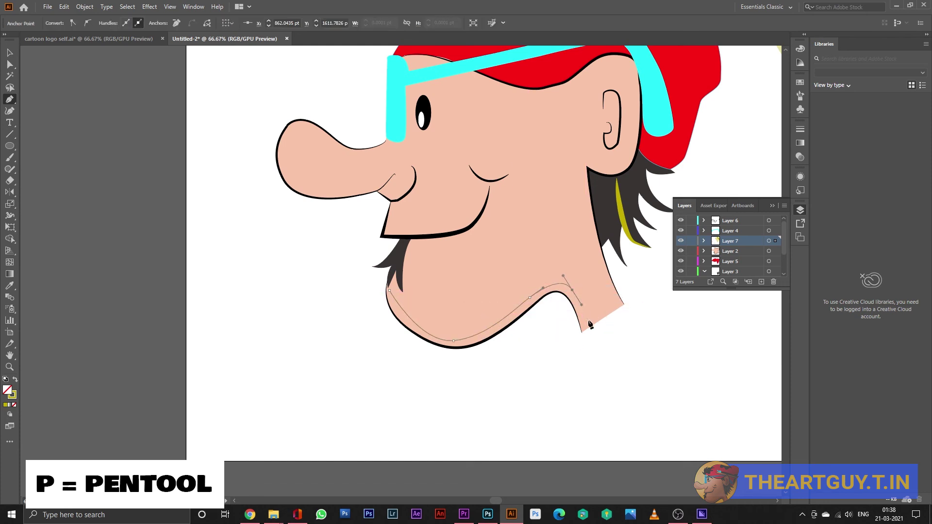
{"action": "left_click", "coordinate": [585, 325]}
{"action": "left_click", "coordinate": [617, 304]}
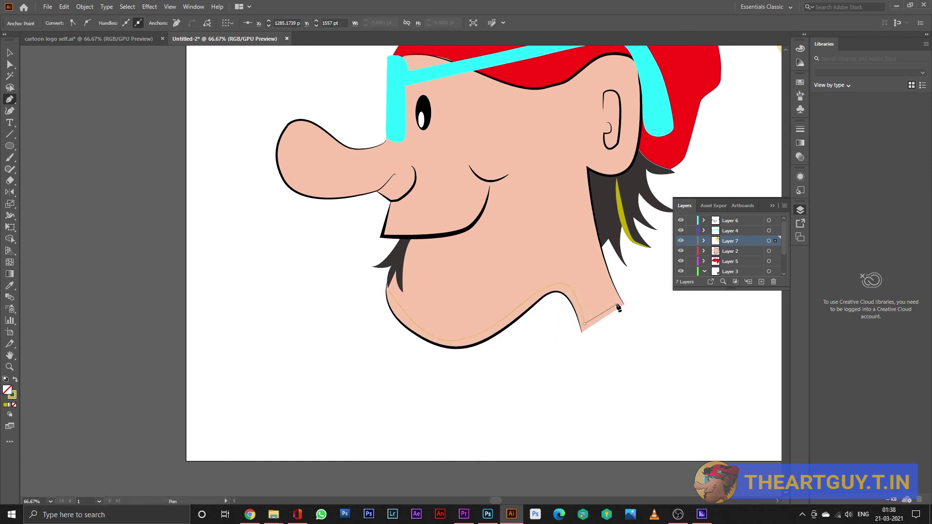
{"action": "left_click", "coordinate": [589, 310]}
{"action": "left_click_drag", "start_coordinate": [570, 273], "coordinate": [551, 266]}
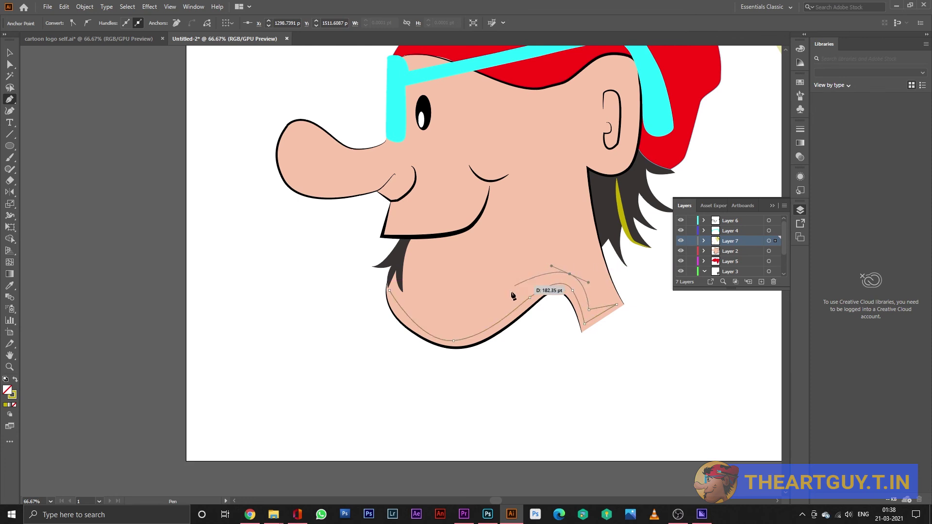
{"action": "left_click_drag", "start_coordinate": [509, 297], "coordinate": [496, 306]}
{"action": "left_click_drag", "start_coordinate": [439, 323], "coordinate": [424, 320]}
{"action": "left_click", "coordinate": [390, 290]}
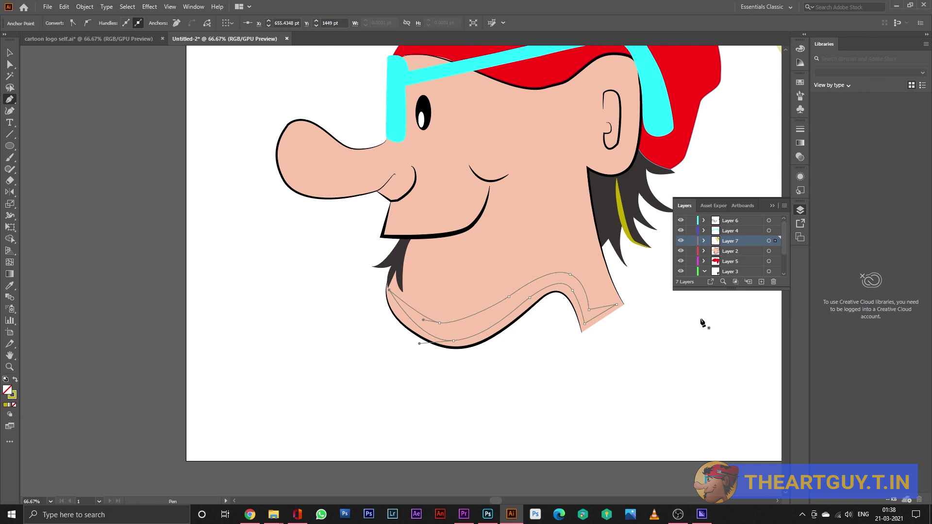
Swap the jaw band's stroke colour to its fill and lower the band's opacity to 20%.
{"action": "left_click", "coordinate": [15, 380]}
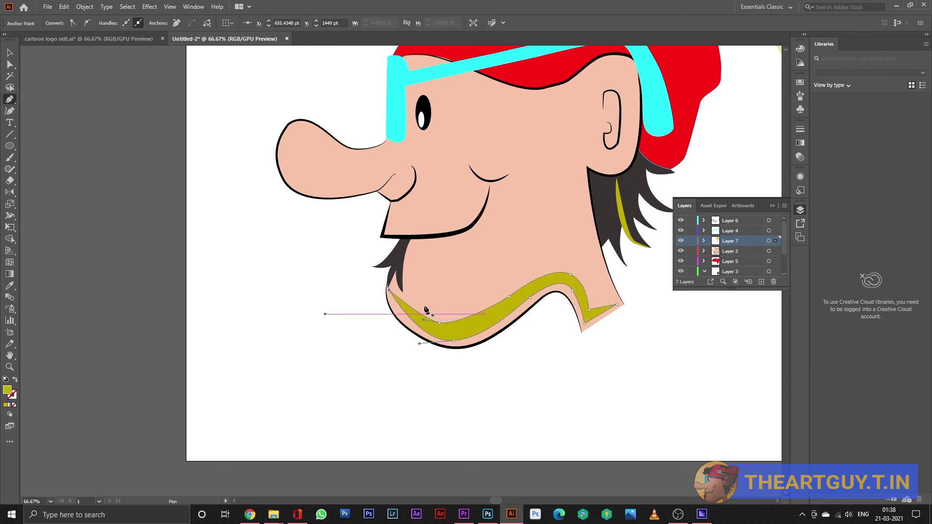
{"action": "left_click", "coordinate": [10, 52]}
{"action": "left_click", "coordinate": [498, 360]}
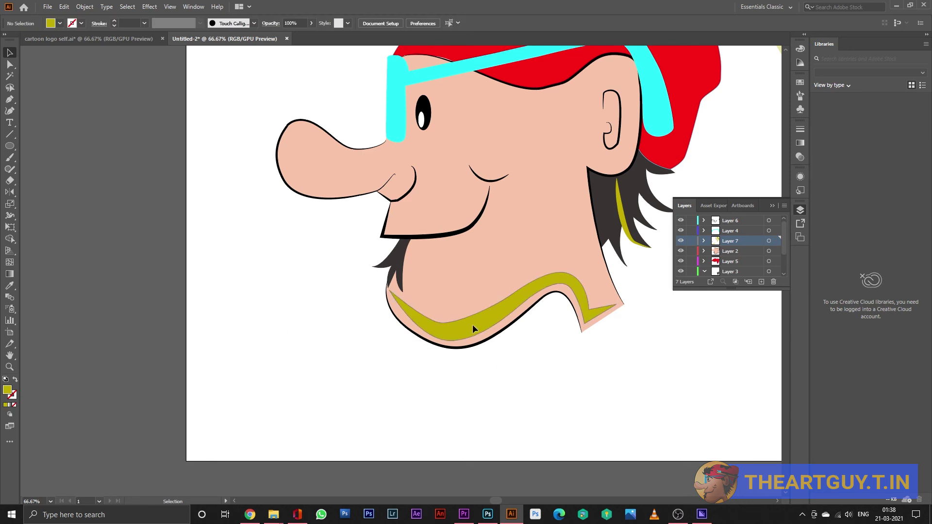
{"action": "left_click", "coordinate": [473, 325]}
{"action": "left_click", "coordinate": [311, 23]}
{"action": "left_click_drag", "start_coordinate": [307, 36], "coordinate": [279, 37]}
{"action": "left_click", "coordinate": [212, 253]}
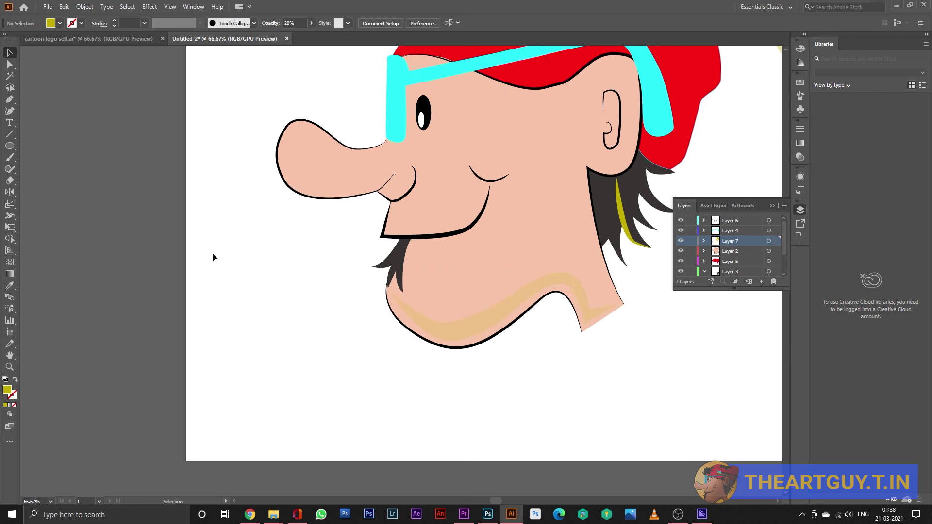
Change the jaw band's fill to a mid-grey swatch so it works as a shadow.
{"action": "left_click", "coordinate": [457, 333]}
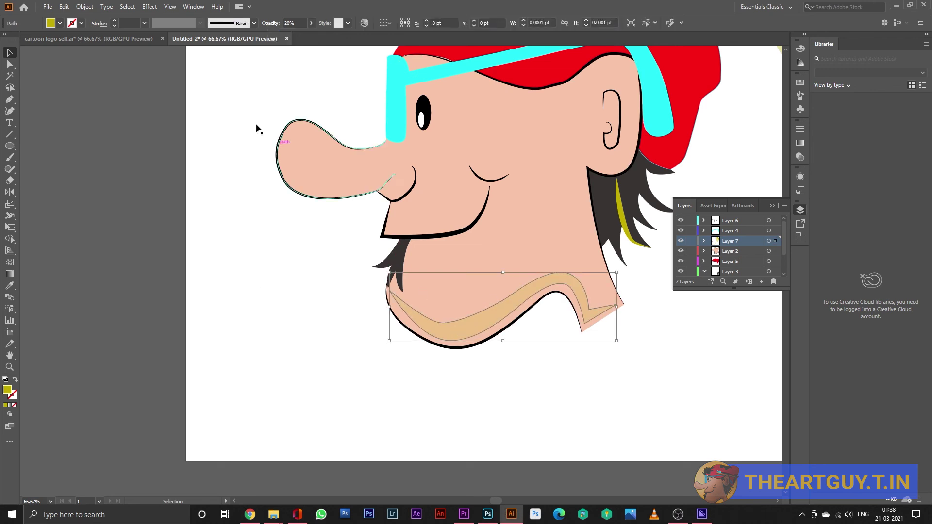
{"action": "left_click", "coordinate": [51, 24]}
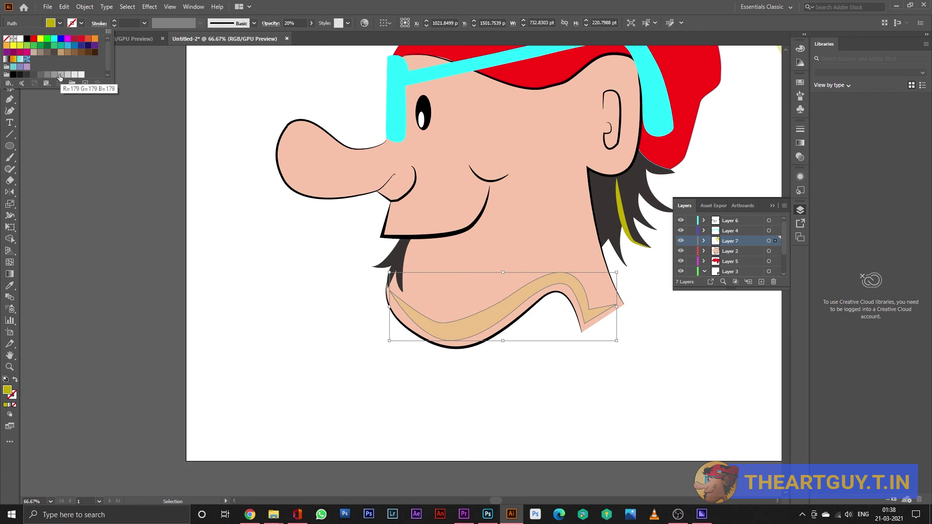
{"action": "left_click", "coordinate": [61, 25]}
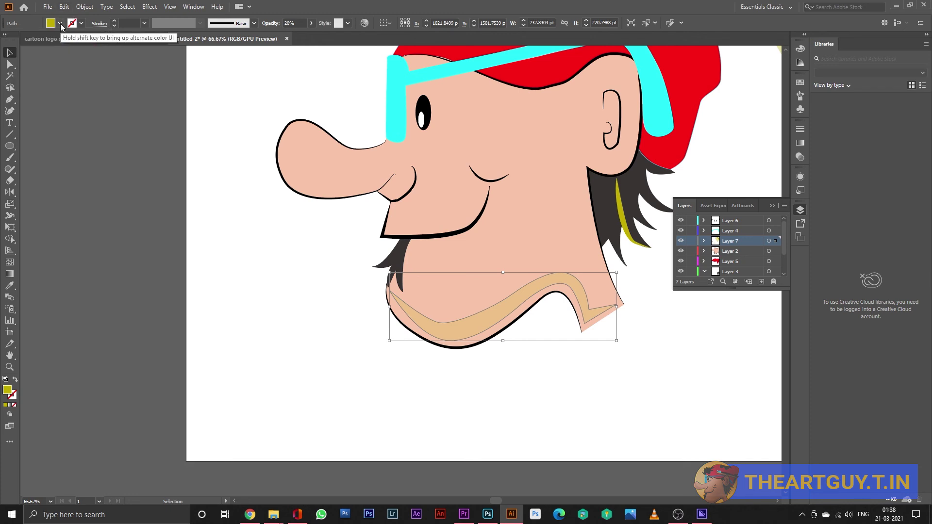
{"action": "left_click", "coordinate": [61, 25]}
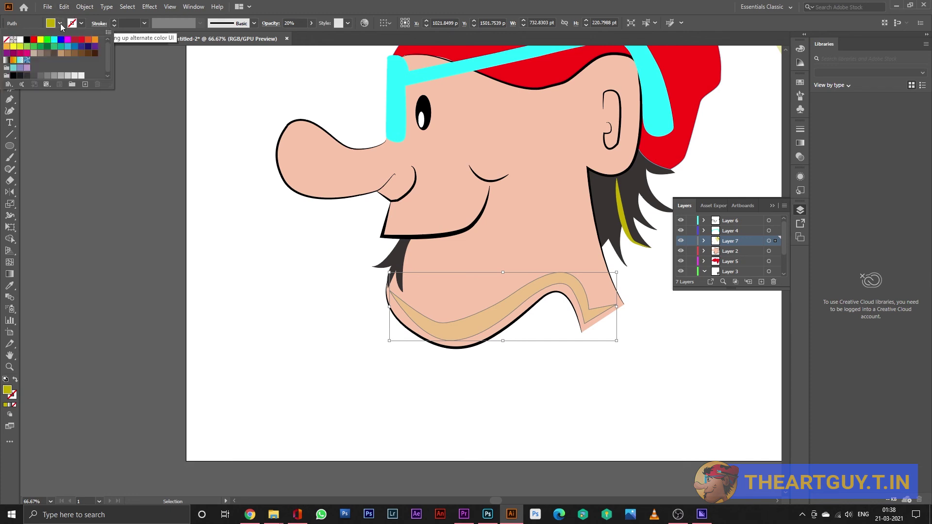
{"action": "left_click", "coordinate": [55, 78]}
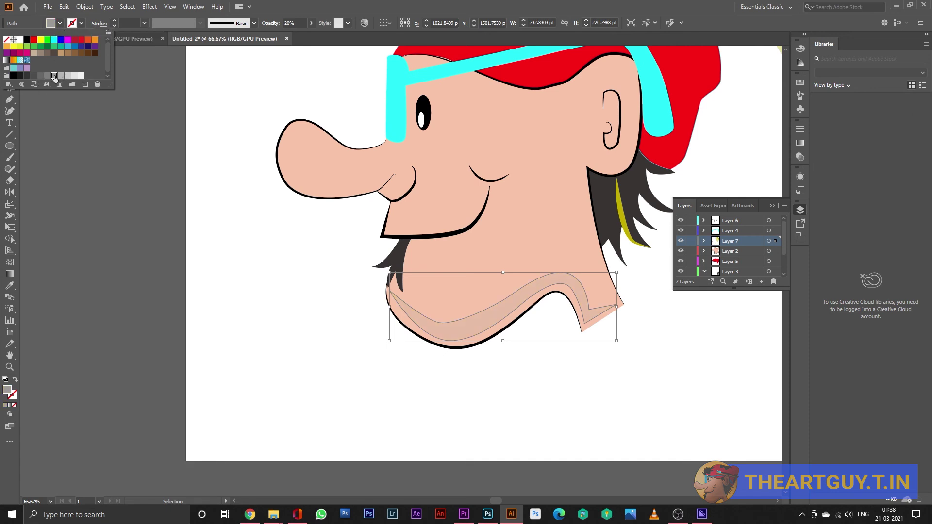
{"action": "left_click", "coordinate": [250, 302]}
{"action": "left_click", "coordinate": [668, 357]}
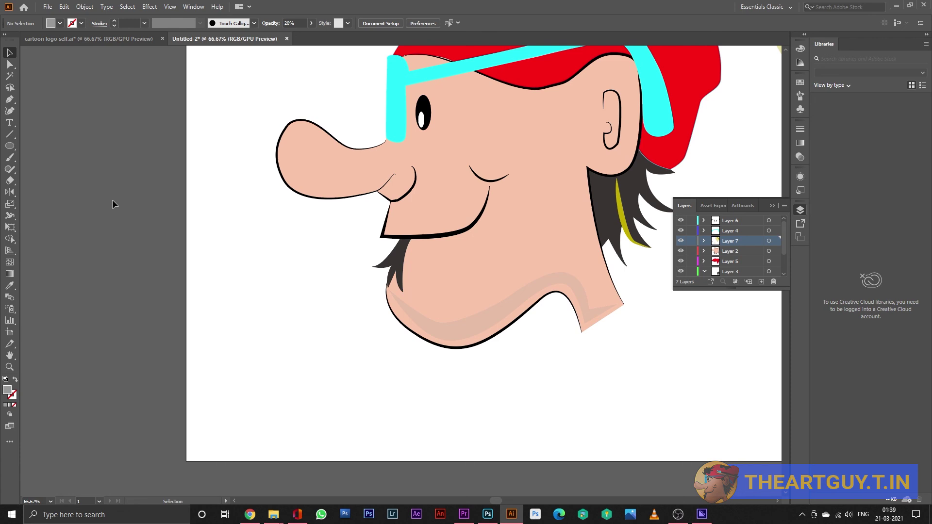
{"action": "key", "text": "ctrl+minus"}
{"action": "key", "text": "ctrl+minus"}
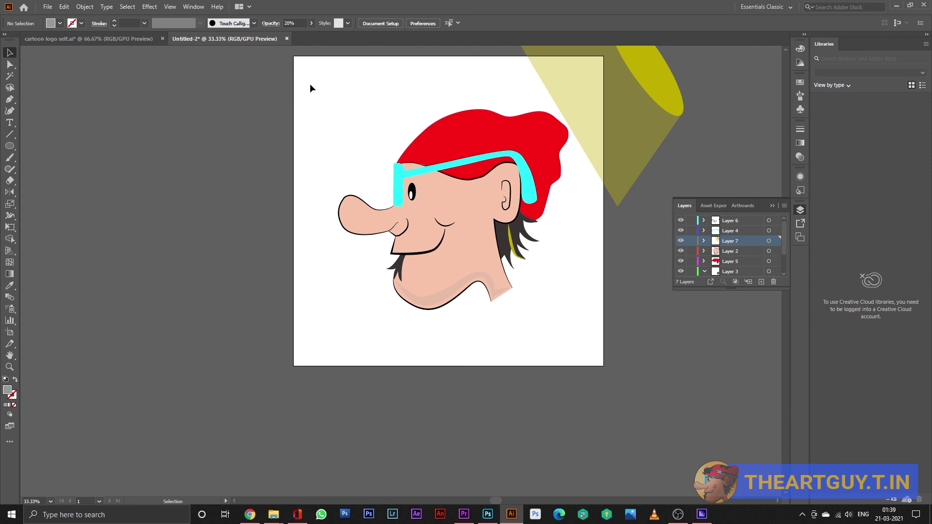
Draw a slanted line about 235 by 988 pt beside the artboard's nose side and give it a 31 pt yellow stroke.
{"action": "left_click", "coordinate": [11, 137]}
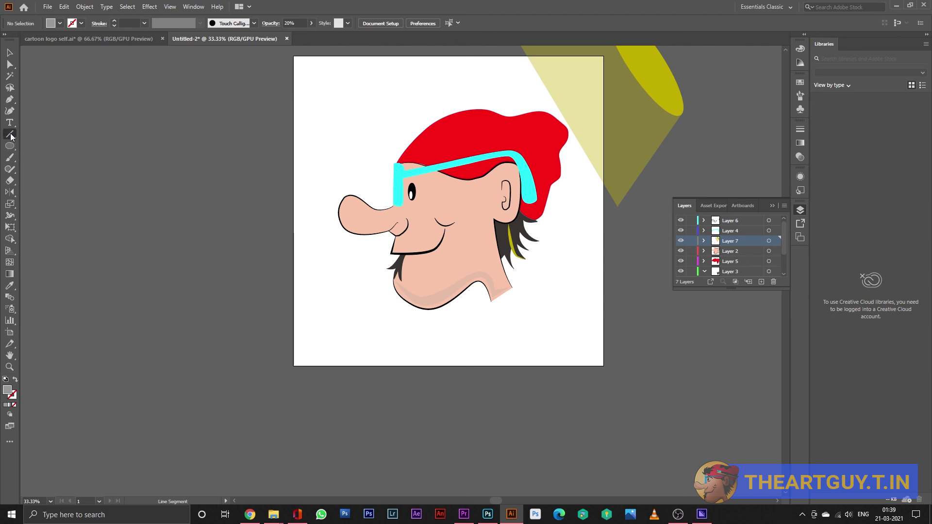
{"action": "left_click_drag", "start_coordinate": [211, 134], "coordinate": [247, 288]}
{"action": "key", "text": "v"}
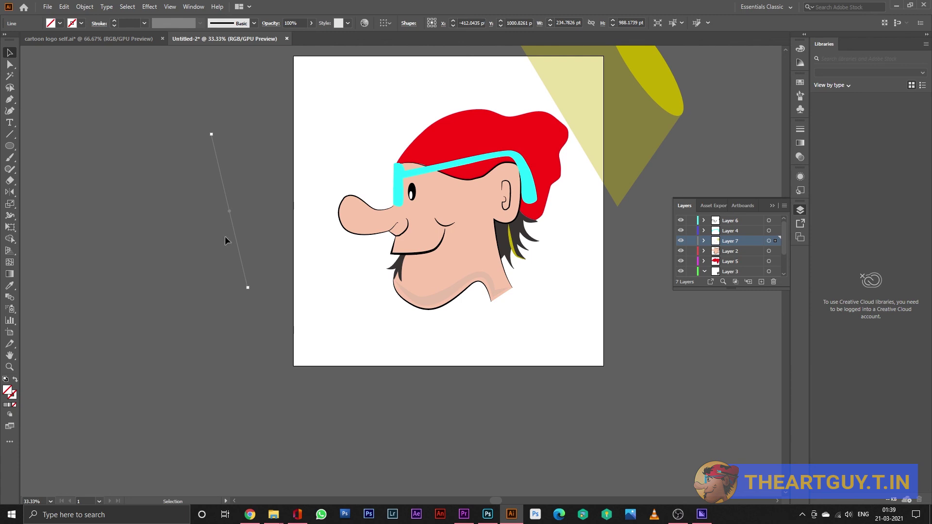
{"action": "left_click", "coordinate": [115, 20]}
{"action": "left_click", "coordinate": [114, 21]}
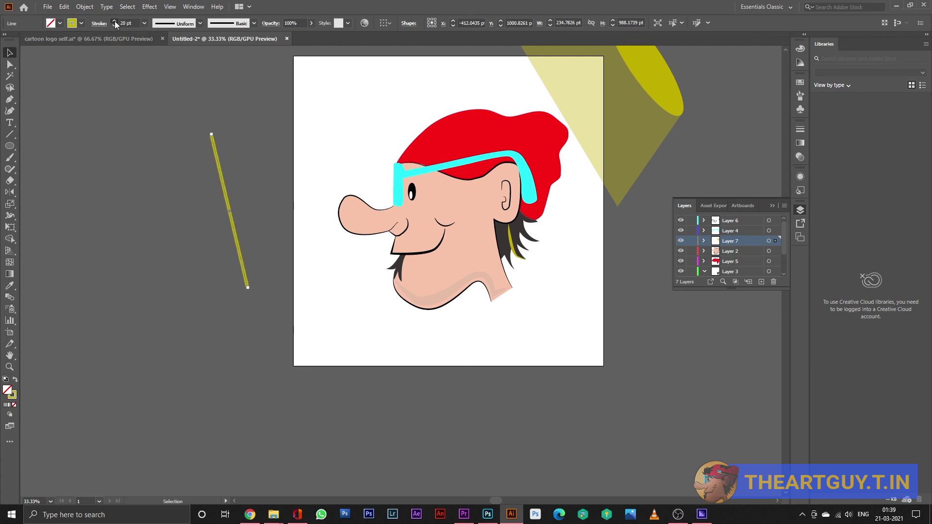
Apply the width profile that tapers at both ends with an off-centre bulge to the line and raise its weight to 55 pt.
{"action": "left_click", "coordinate": [188, 25]}
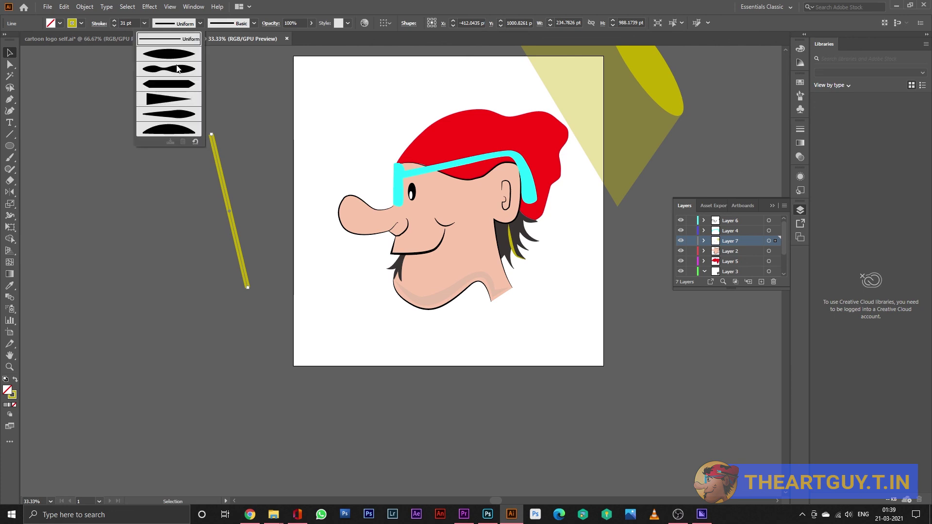
{"action": "left_click", "coordinate": [183, 119]}
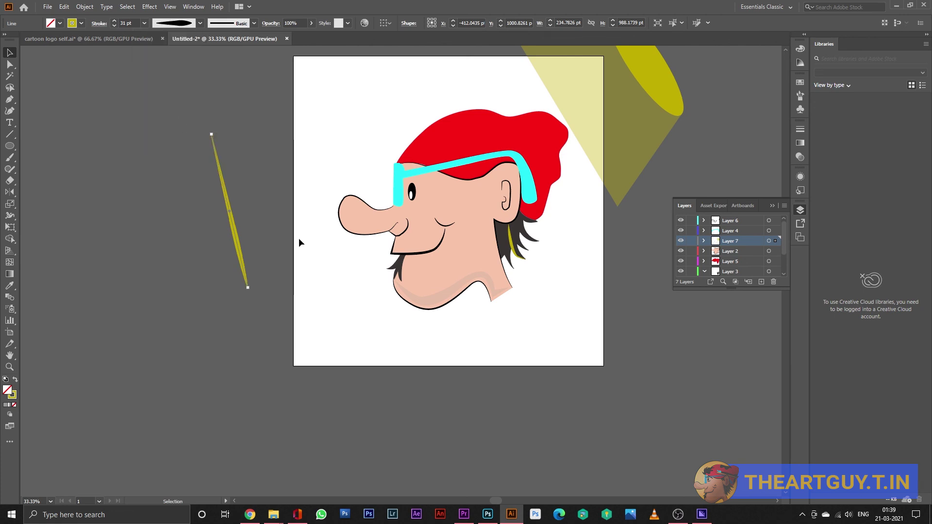
{"action": "left_click", "coordinate": [114, 21]}
{"action": "left_click", "coordinate": [115, 22]}
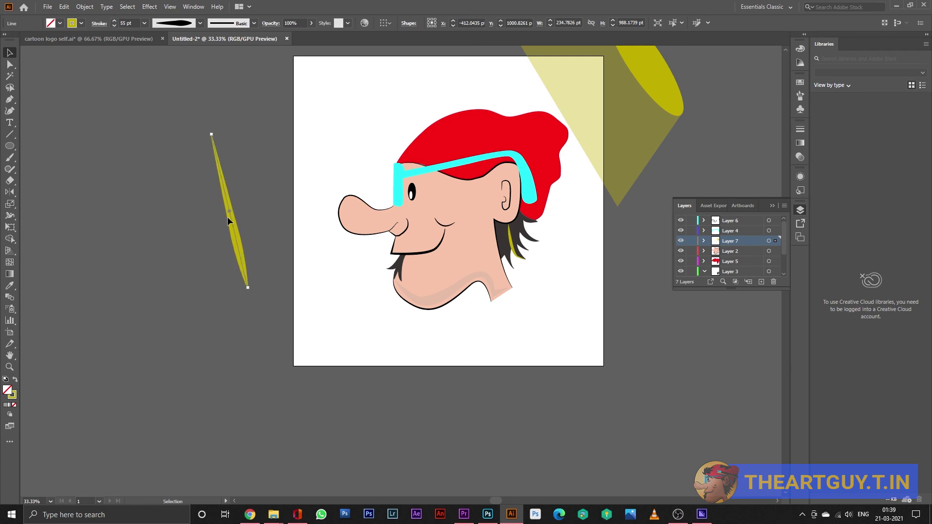
Lengthen the tapered line from its lower end to about 429 by 1722 pt and increase its weight to 170 pt.
{"action": "left_click", "coordinate": [10, 64]}
{"action": "left_click", "coordinate": [247, 288]}
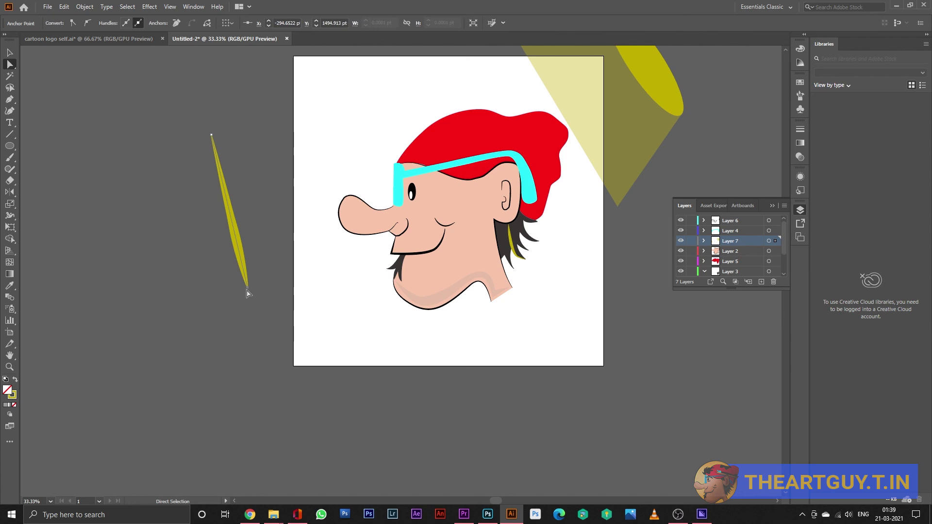
{"action": "left_click_drag", "start_coordinate": [247, 287], "coordinate": [280, 407]}
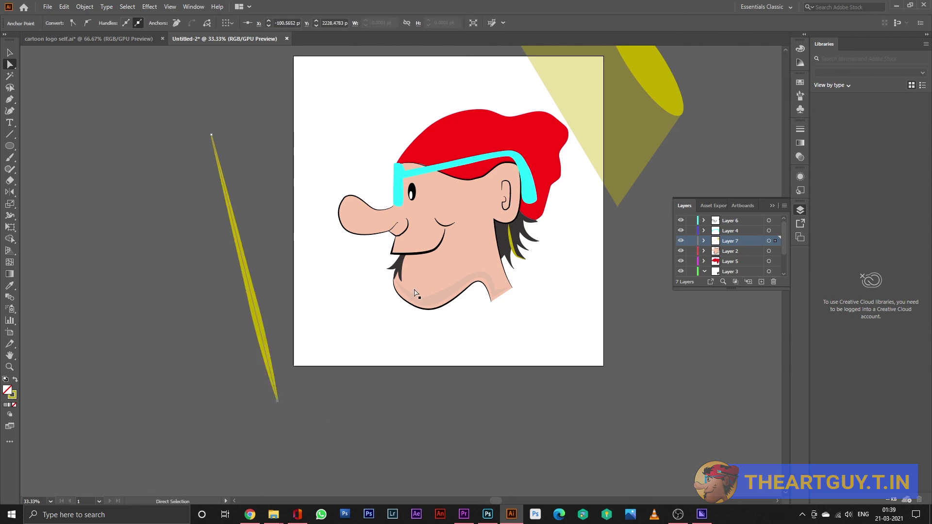
{"action": "left_click", "coordinate": [9, 53]}
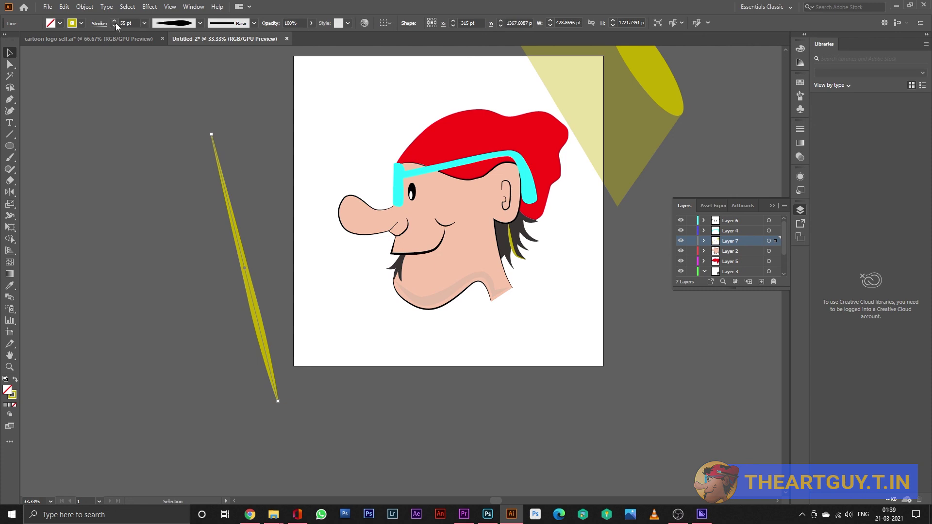
{"action": "left_click_drag", "start_coordinate": [115, 22], "coordinate": [115, 22]}
Draw a closed curved teardrop shape with a pointed upper end beside the tapered line using the Pen tool.
{"action": "key", "text": "p"}
{"action": "left_click", "coordinate": [132, 196]}
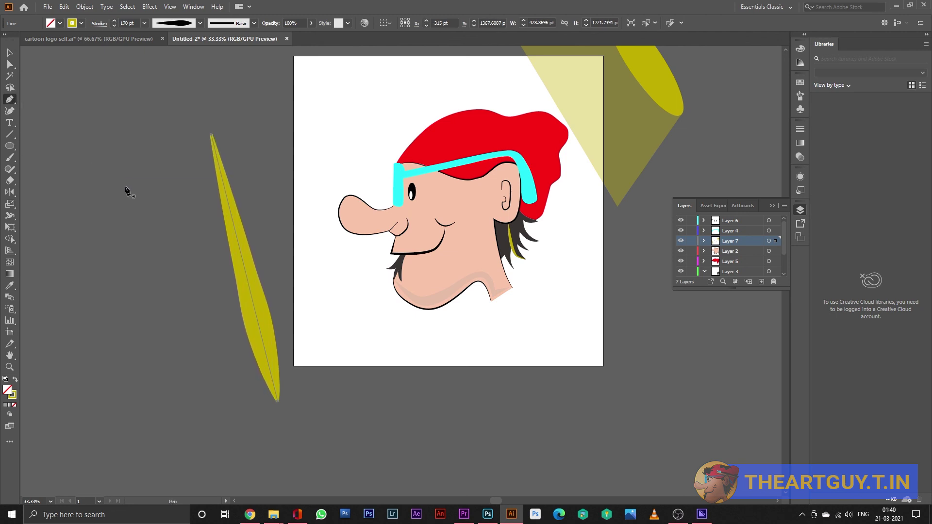
{"action": "left_click_drag", "start_coordinate": [121, 145], "coordinate": [165, 180]}
{"action": "left_click", "coordinate": [111, 67]}
{"action": "left_click", "coordinate": [132, 195]}
{"action": "key", "text": "v"}
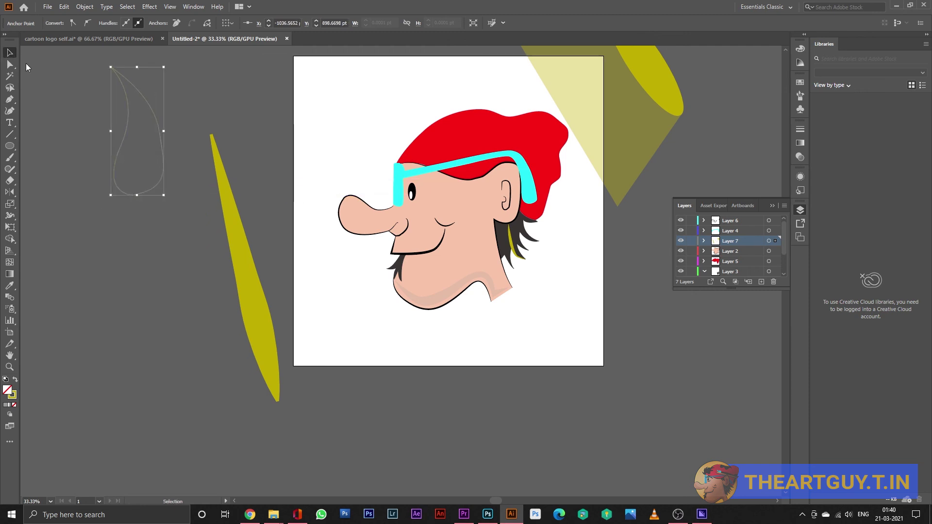
Swap the teardrop's stroke colour to its fill and place the shape against the tapered line's upper end.
{"action": "left_click", "coordinate": [16, 380]}
{"action": "left_click_drag", "start_coordinate": [136, 169], "coordinate": [206, 112]}
{"action": "left_click", "coordinate": [205, 111]}
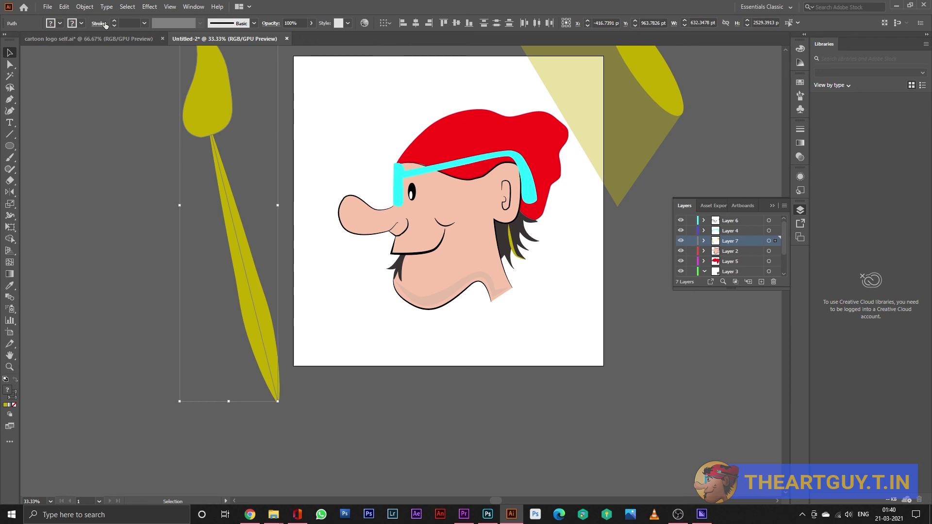
Expand the tapered line and teardrop into filled shapes, then shrink and tilt the resulting brush to about 750 by 422 pt.
{"action": "left_click", "coordinate": [85, 7]}
{"action": "left_click", "coordinate": [116, 133]}
{"action": "mouse_move", "coordinate": [280, 403]}
{"action": "left_mouse_down"}
{"action": "mouse_move", "coordinate": [215, 235]}
{"action": "mouse_move", "coordinate": [235, 129]}
{"action": "mouse_move", "coordinate": [226, 133]}
{"action": "left_mouse_up"}
{"action": "left_click_drag", "start_coordinate": [213, 97], "coordinate": [221, 257]}
{"action": "mouse_move", "coordinate": [244, 304]}
{"action": "left_mouse_down"}
{"action": "mouse_move", "coordinate": [296, 235]}
{"action": "mouse_move", "coordinate": [280, 187]}
{"action": "left_mouse_up"}
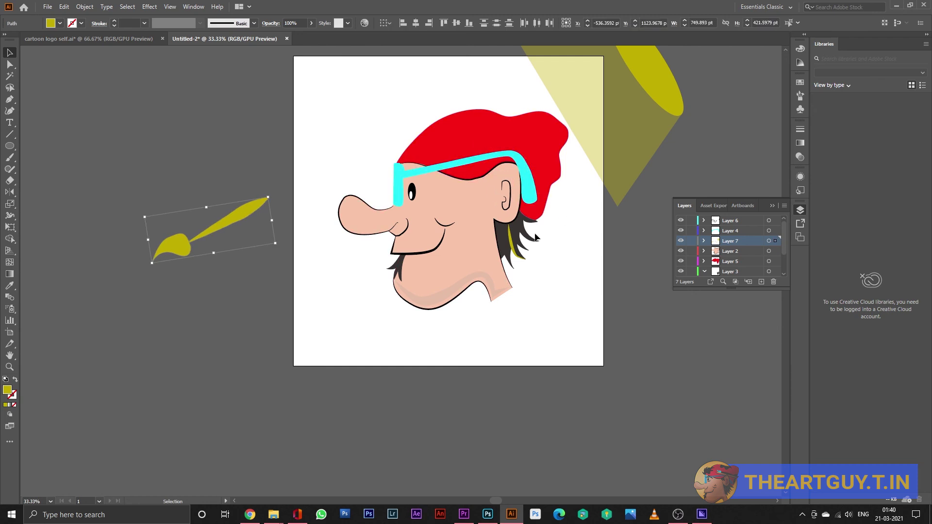
Delete the yellow brush, the large translucent yellow shapes over the artboard's corner, the yellow hair highlight and the grey jaw shadow.
{"action": "key", "text": "Delete"}
{"action": "left_click", "coordinate": [602, 192]}
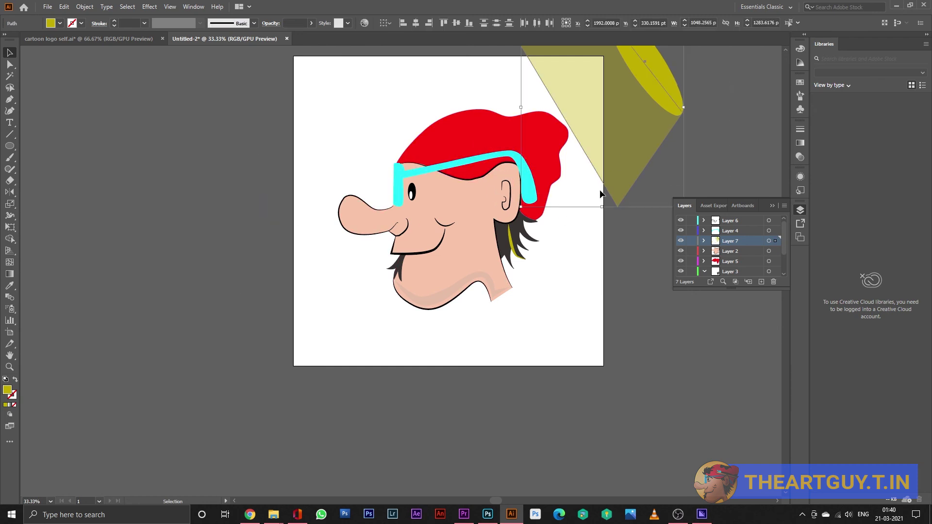
{"action": "key", "text": "Delete"}
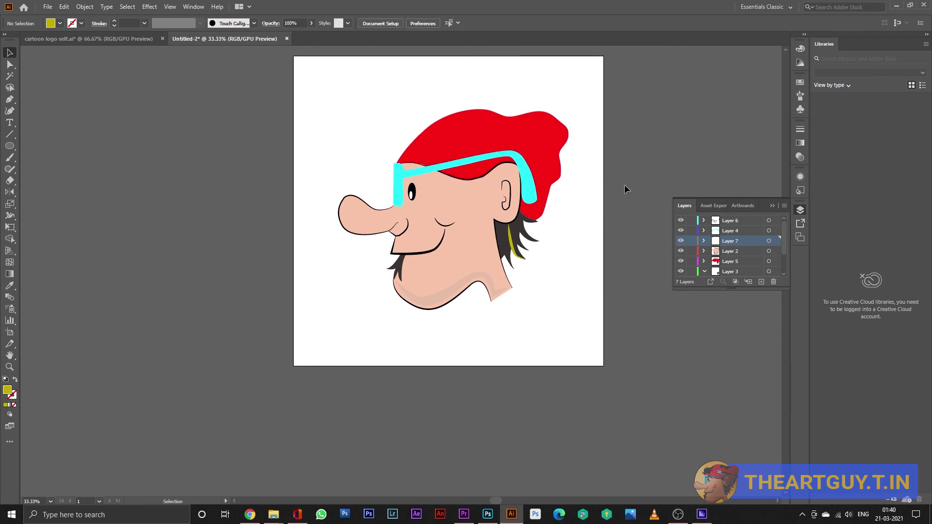
{"action": "left_click", "coordinate": [514, 240]}
{"action": "key", "text": "Delete"}
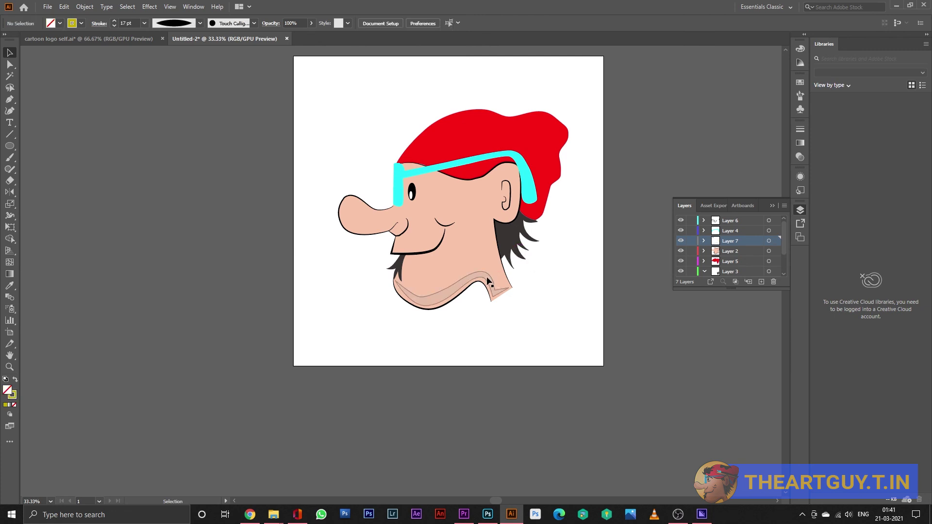
{"action": "left_click", "coordinate": [487, 276]}
{"action": "key", "text": "Delete"}
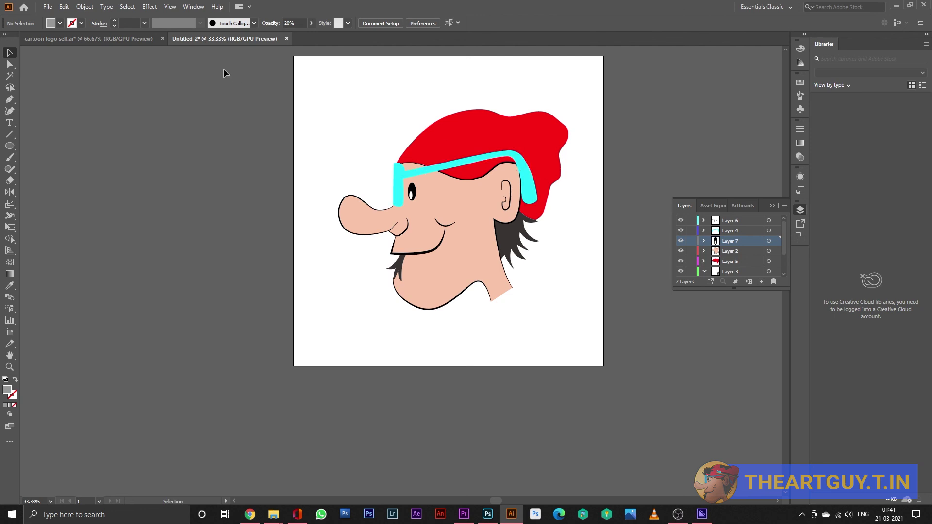
Switch to the cartoon logo self.ai document and deselect the chin beard to view the finished logo.
{"action": "left_click", "coordinate": [146, 43]}
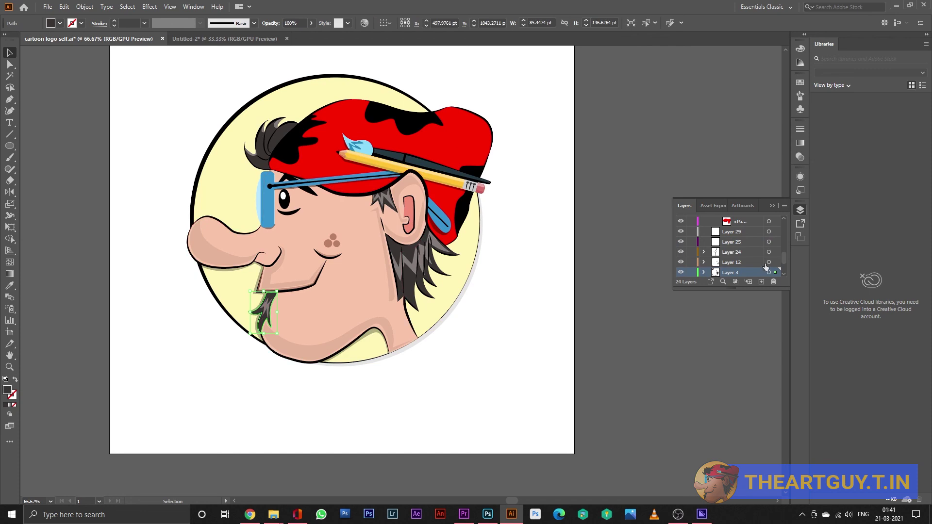
{"action": "left_click", "coordinate": [574, 335]}
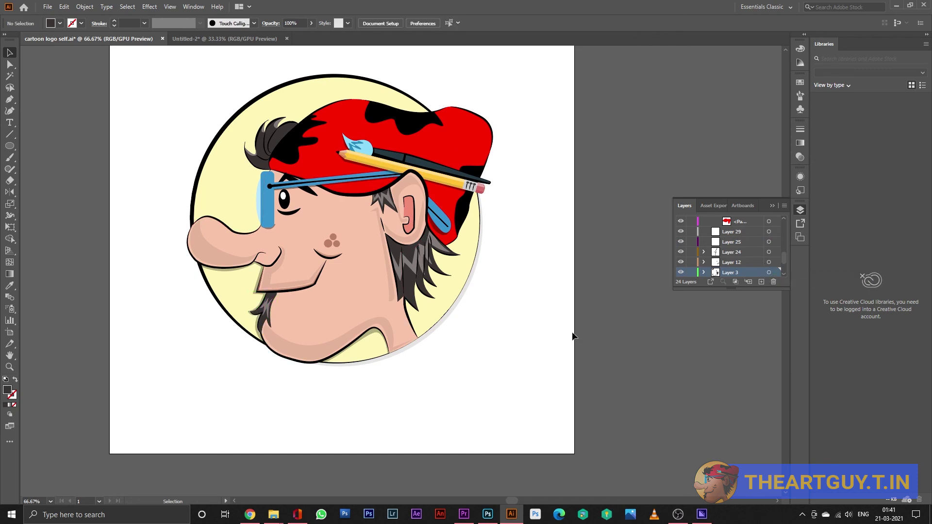